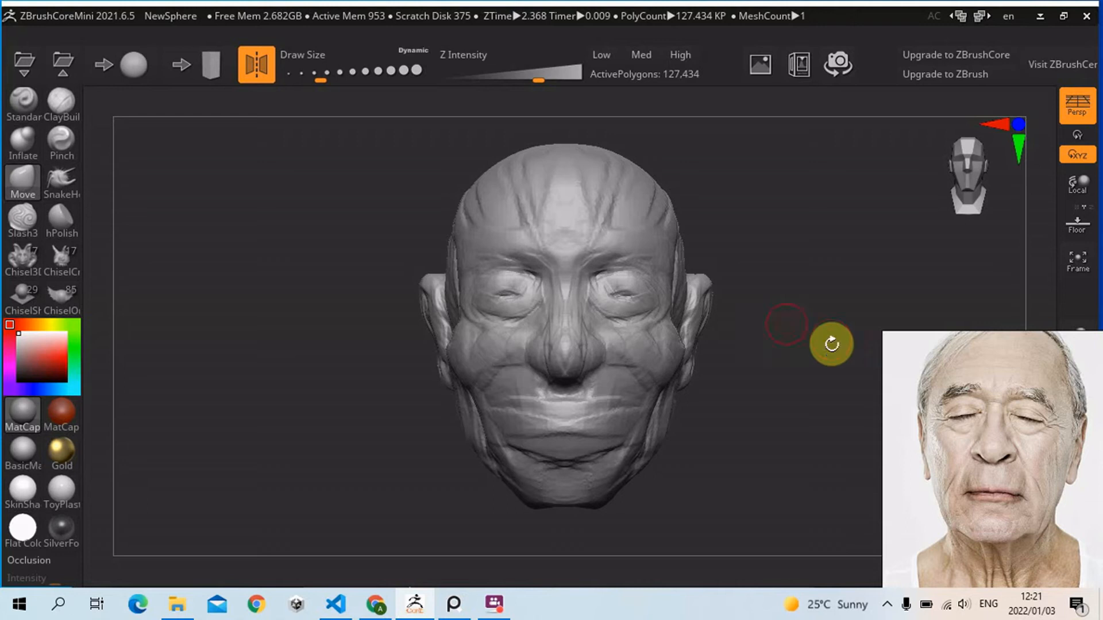
Step: Turn on the Windows battery saver and close the battery status display
left_click(925, 609)
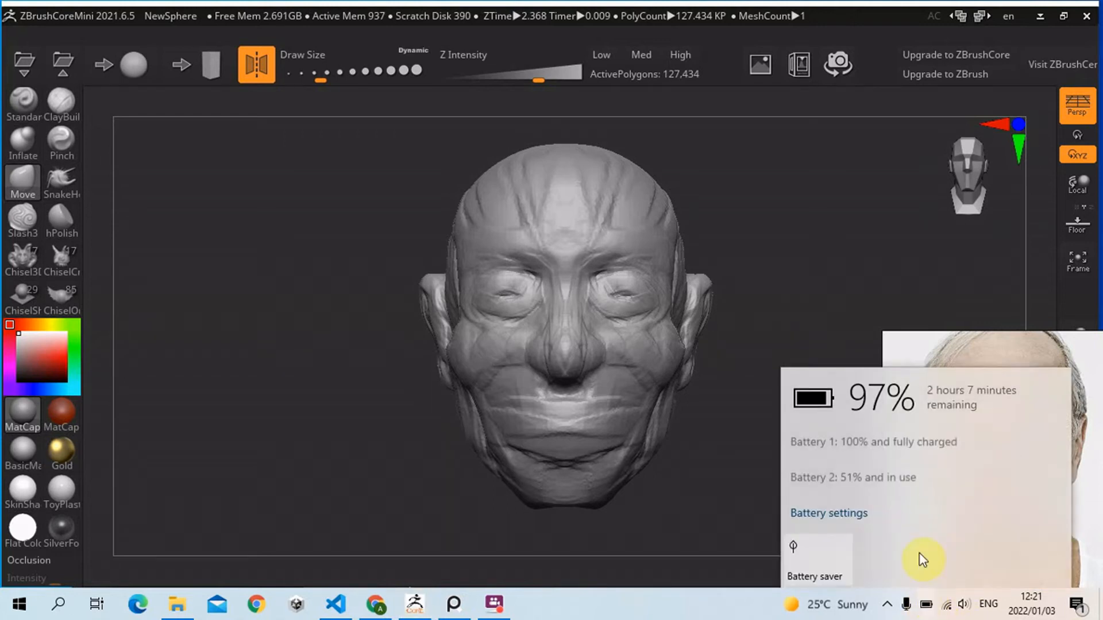
left_click(803, 553)
left_click(638, 593)
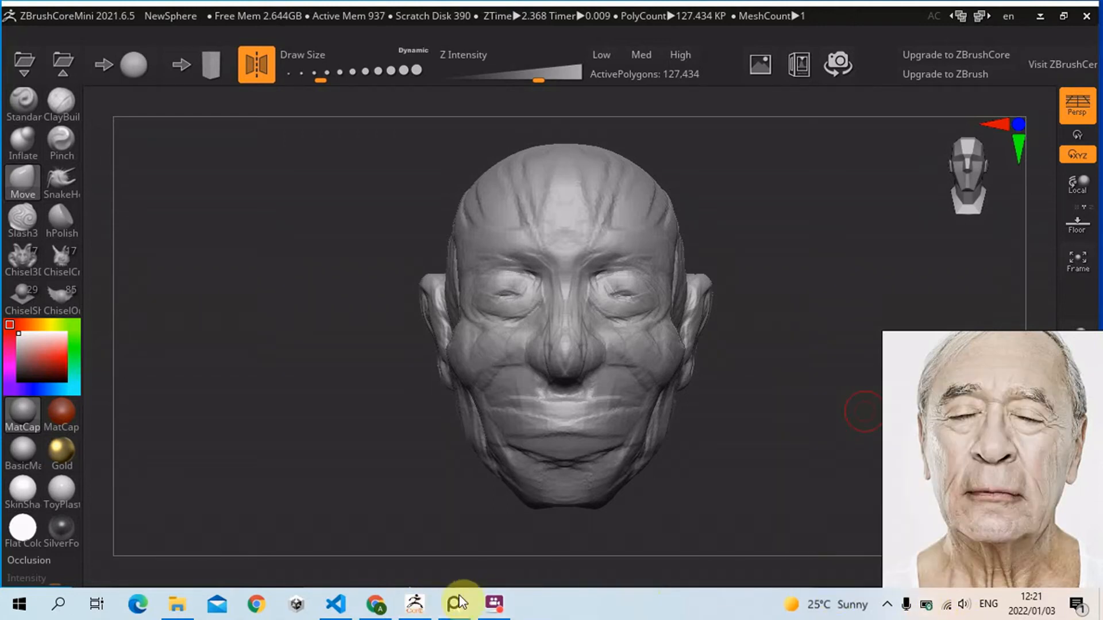
Step: Save the project as OldMaleFace in the sa anatomy folder under Documents
mouse_move(449, 611)
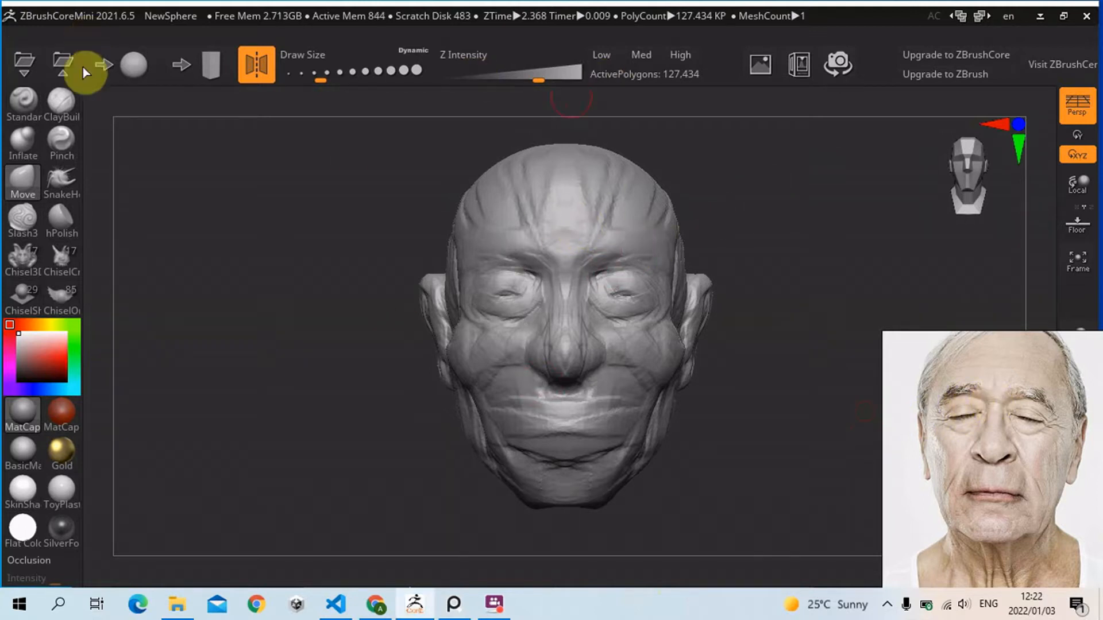
left_click(57, 56)
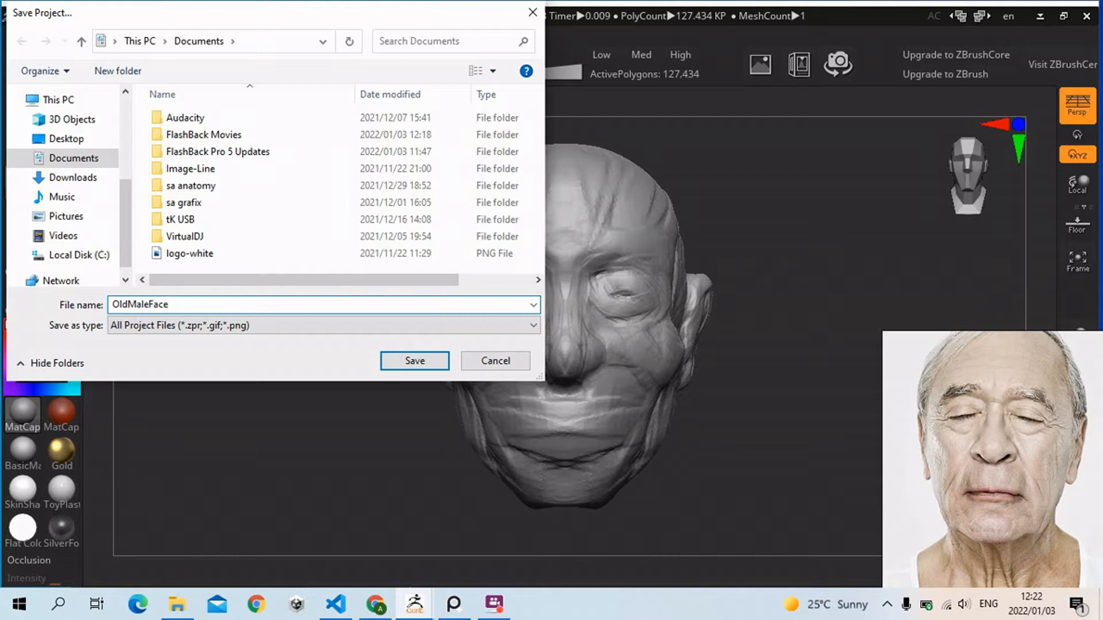
double_click(211, 187)
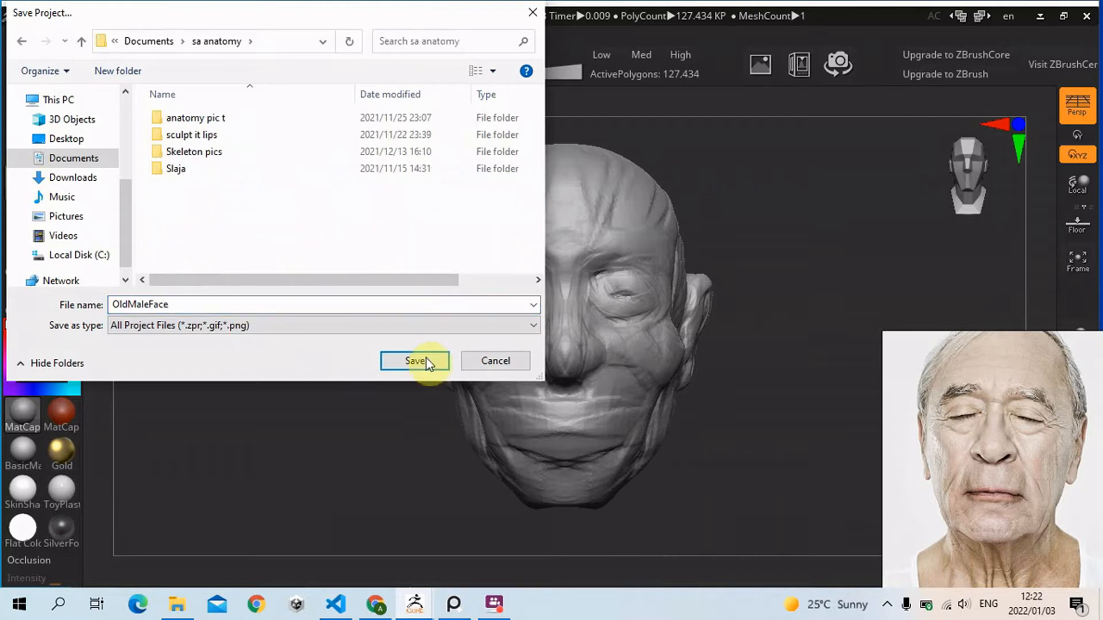
left_click(414, 359)
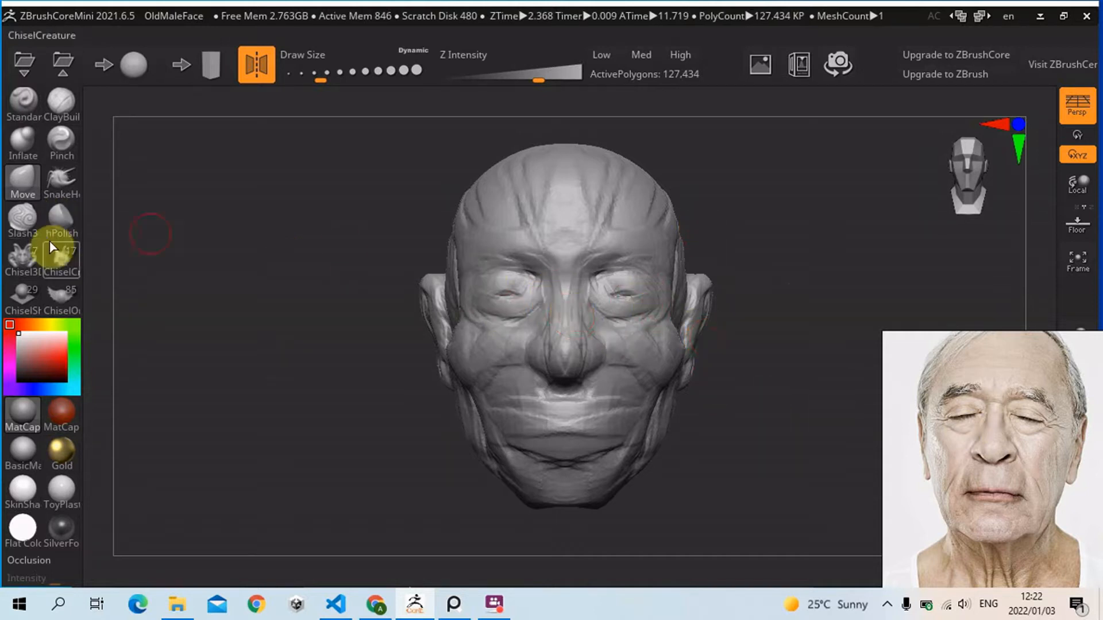
Step: Pull a neck down from the base of the skull at the back using the SnakeHook brush
left_click(64, 189)
key("s")
left_click_drag(525, 309, 544, 311)
mouse_move(751, 462)
left_mouse_down()
mouse_move(721, 419)
mouse_move(603, 398)
mouse_move(546, 411)
mouse_move(567, 392)
mouse_move(533, 400)
mouse_move(523, 426)
mouse_move(525, 410)
mouse_move(509, 499)
mouse_move(512, 480)
left_mouse_up()
key("s")
key("s")
key("s")
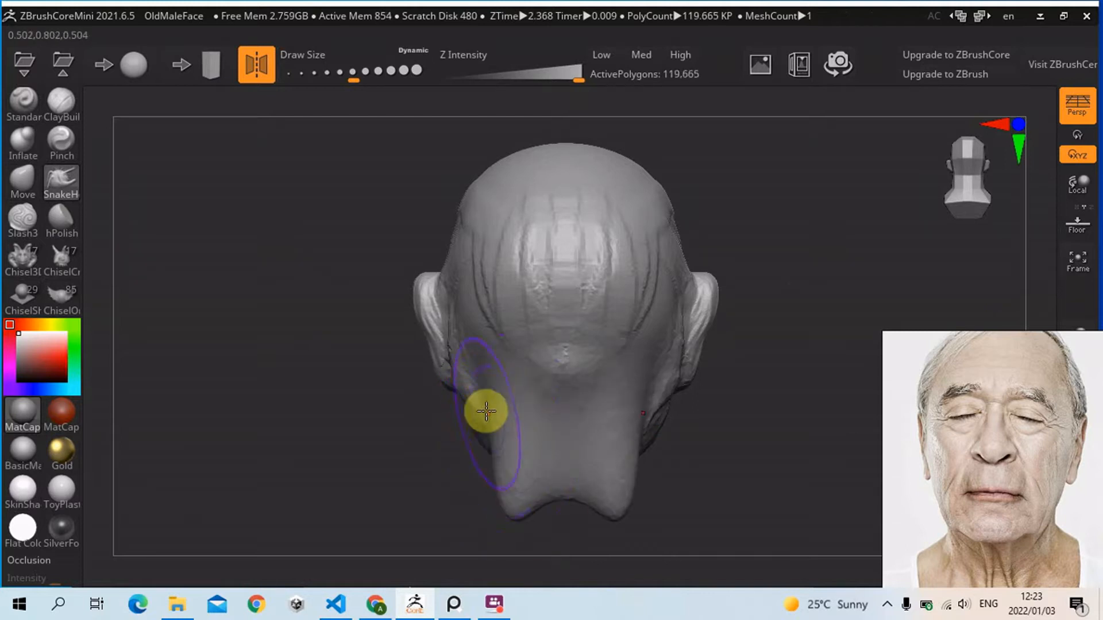
left_click_drag(479, 409, 473, 398)
left_click_drag(551, 493, 557, 522)
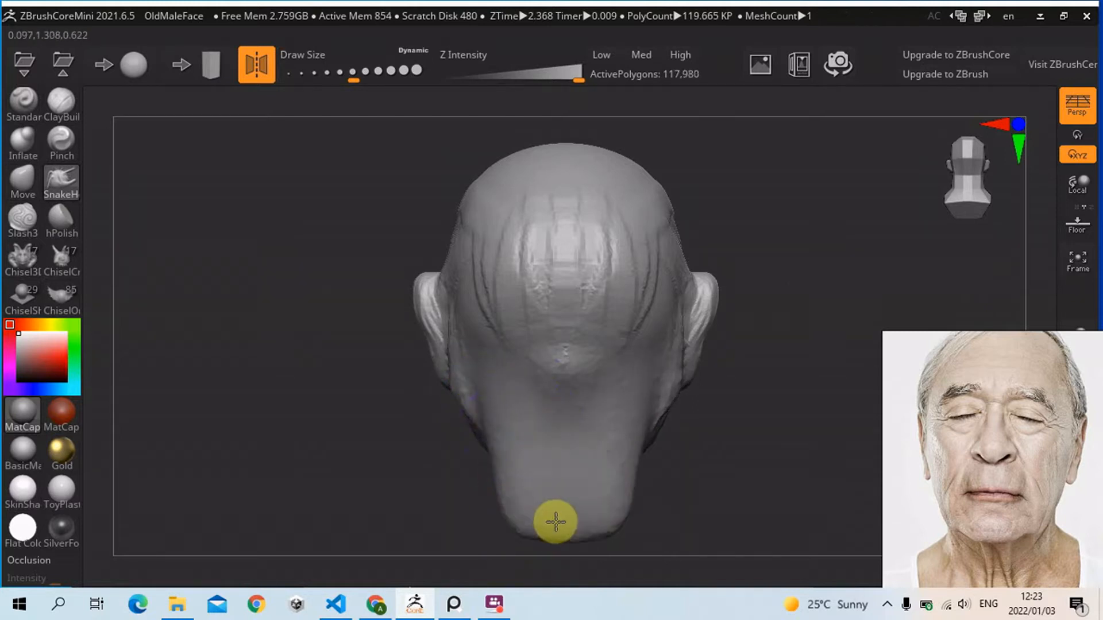
Step: Fill out the neck's hollow underside and sides with SnakeHook strokes, working from below the jaw
left_click_drag(703, 503, 776, 417)
mouse_move(595, 401)
left_mouse_down()
mouse_move(591, 446)
mouse_move(576, 451)
mouse_move(568, 475)
mouse_move(609, 474)
left_mouse_up()
left_click_drag(747, 444, 798, 345)
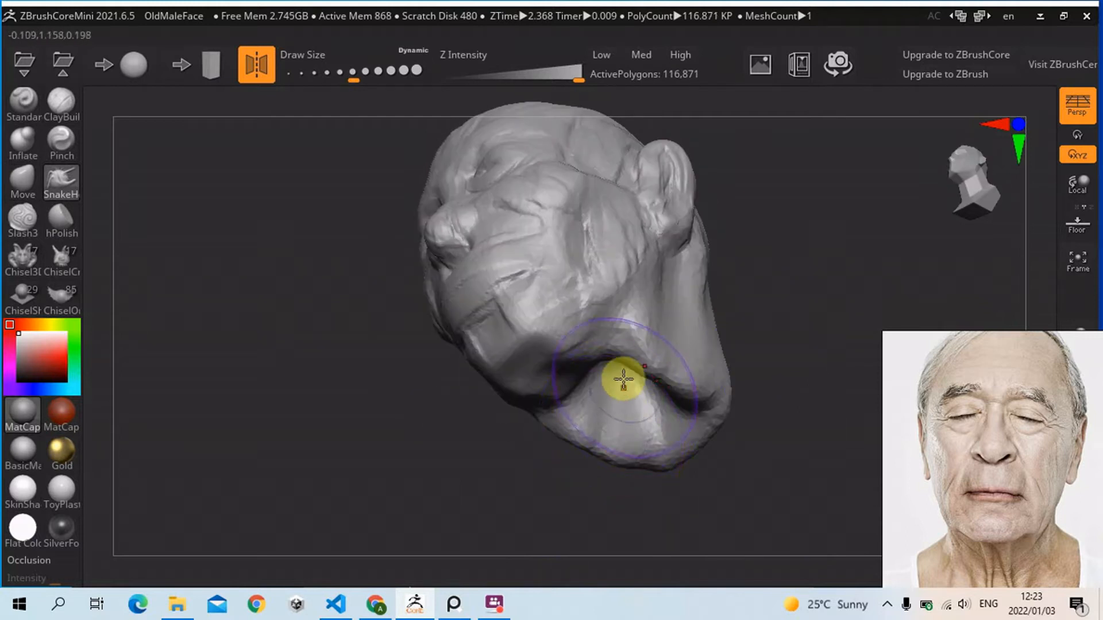
mouse_move(625, 370)
left_mouse_down()
mouse_move(632, 406)
mouse_move(603, 448)
mouse_move(628, 448)
left_mouse_up()
key("s")
mouse_move(648, 410)
left_mouse_down()
mouse_move(636, 410)
mouse_move(664, 459)
left_mouse_up()
mouse_move(682, 409)
left_mouse_down()
mouse_move(688, 385)
mouse_move(722, 379)
mouse_move(737, 391)
left_mouse_up()
left_click_drag(746, 343, 704, 326)
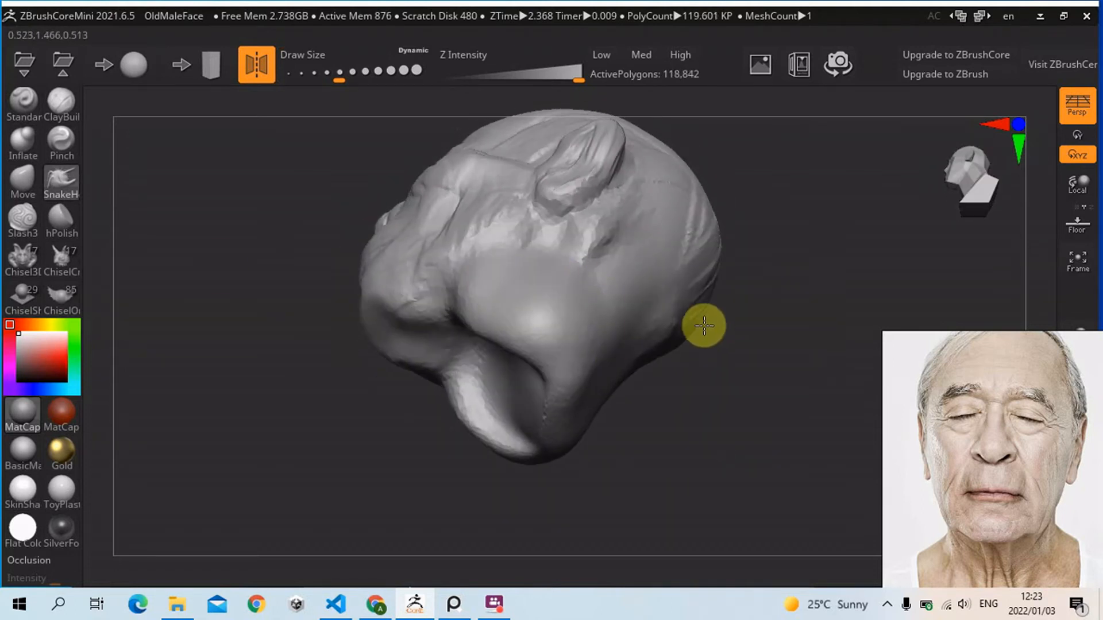
Step: Fill in the neck below the jaw and pull its lower edge down in side view with the Move brush
key("s")
mouse_move(443, 365)
left_mouse_down()
mouse_move(454, 367)
mouse_move(438, 394)
mouse_move(505, 352)
mouse_move(473, 423)
mouse_move(520, 396)
mouse_move(502, 428)
mouse_move(487, 389)
left_mouse_up()
mouse_move(516, 315)
right_mouse_down()
mouse_move(551, 372)
mouse_move(538, 423)
right_mouse_up()
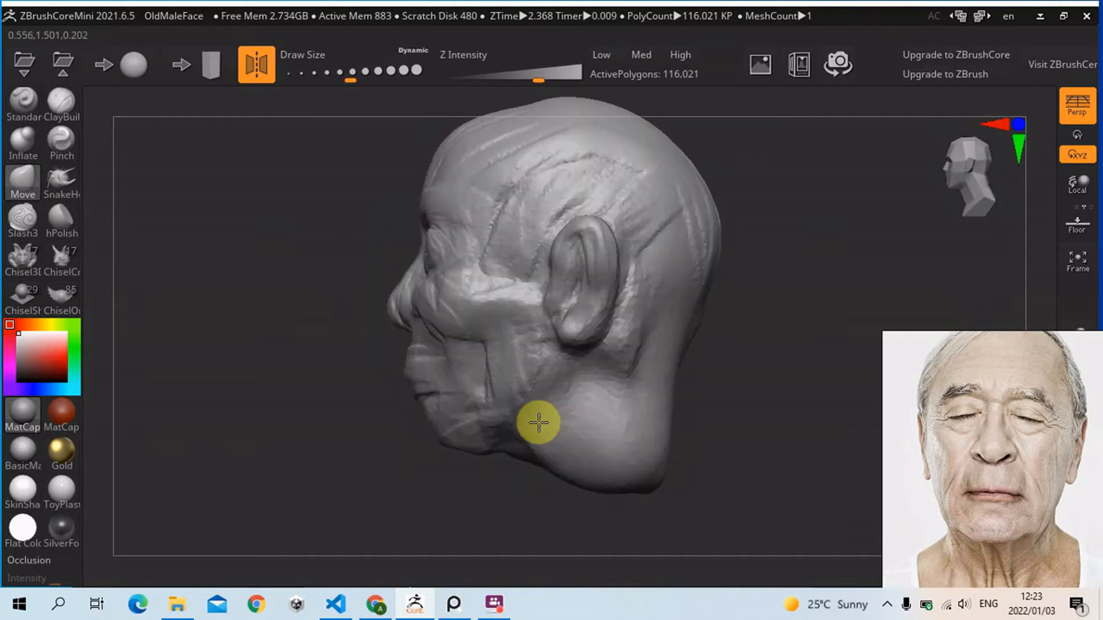
left_click_drag(552, 477, 525, 551)
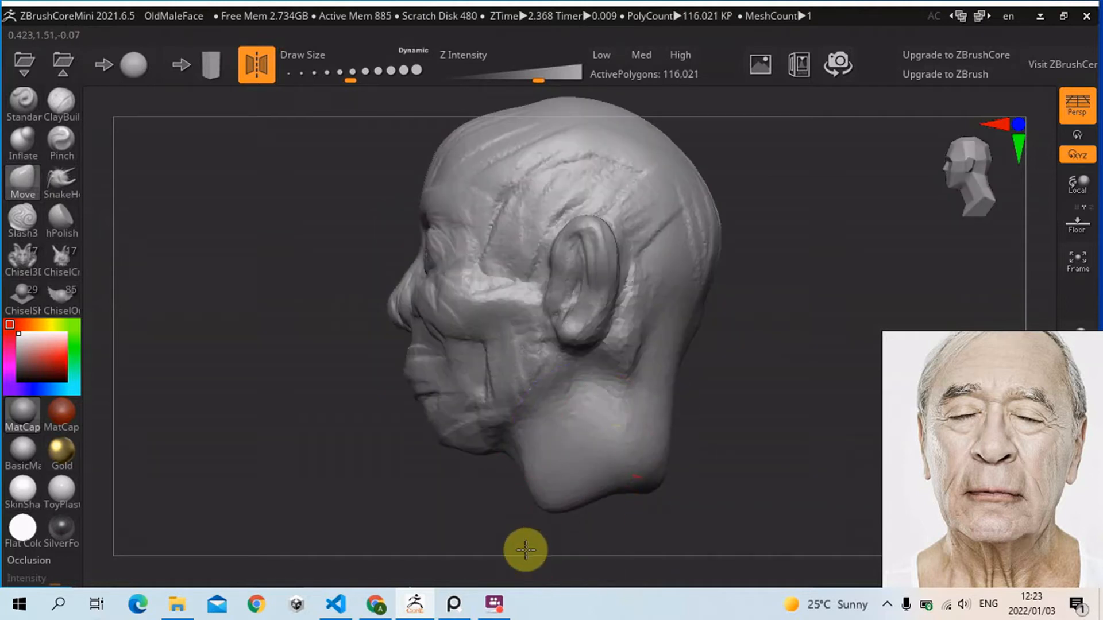
left_click_drag(623, 491, 619, 550)
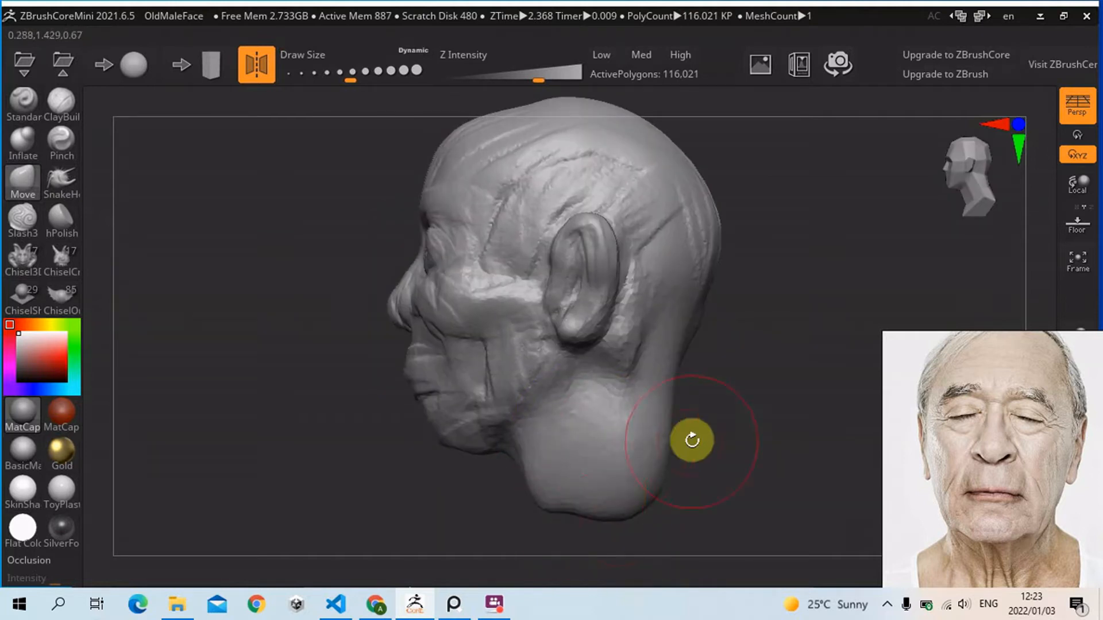
Step: Reduce the brush size and pull the front of the throat down to close the gap between the neck's sides
mouse_move(752, 398)
right_mouse_down()
mouse_move(819, 396)
mouse_move(822, 381)
mouse_move(770, 364)
mouse_move(741, 385)
right_mouse_up()
key("s")
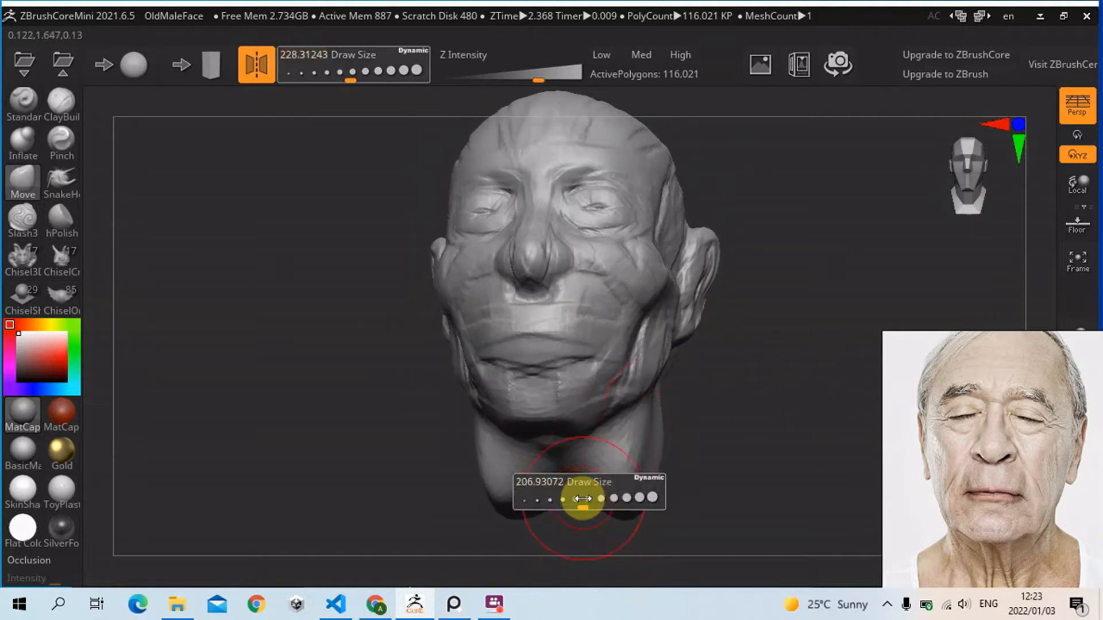
left_click_drag(561, 491, 560, 534)
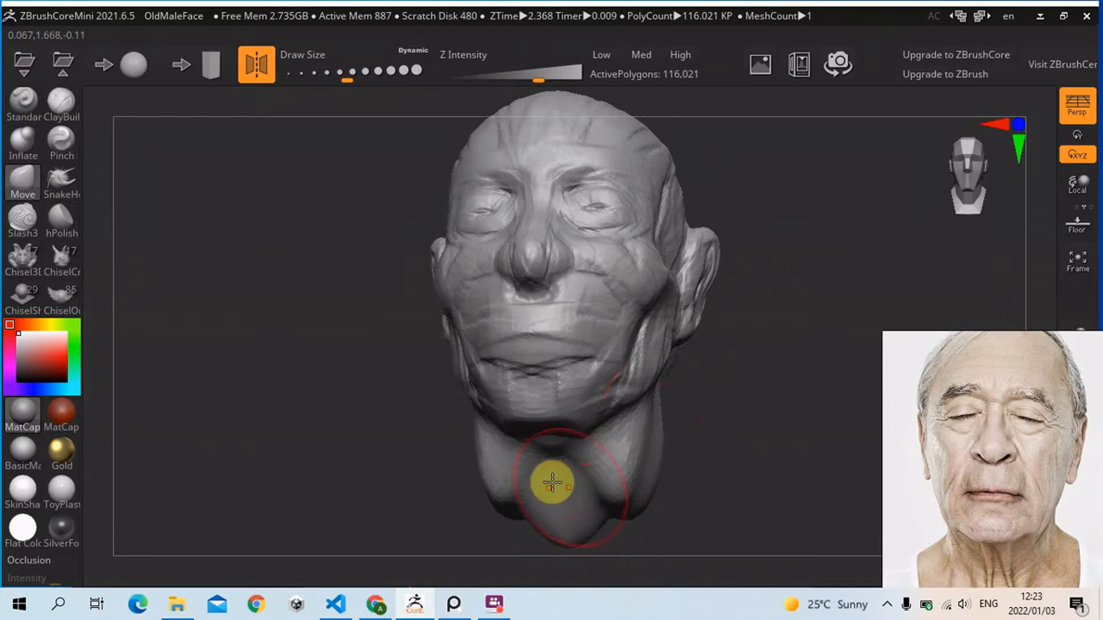
mouse_move(566, 471)
left_mouse_down()
mouse_move(563, 509)
mouse_move(525, 547)
mouse_move(567, 534)
left_mouse_up()
mouse_move(1025, 563)
left_mouse_down()
mouse_move(1027, 540)
mouse_move(1027, 557)
left_mouse_up()
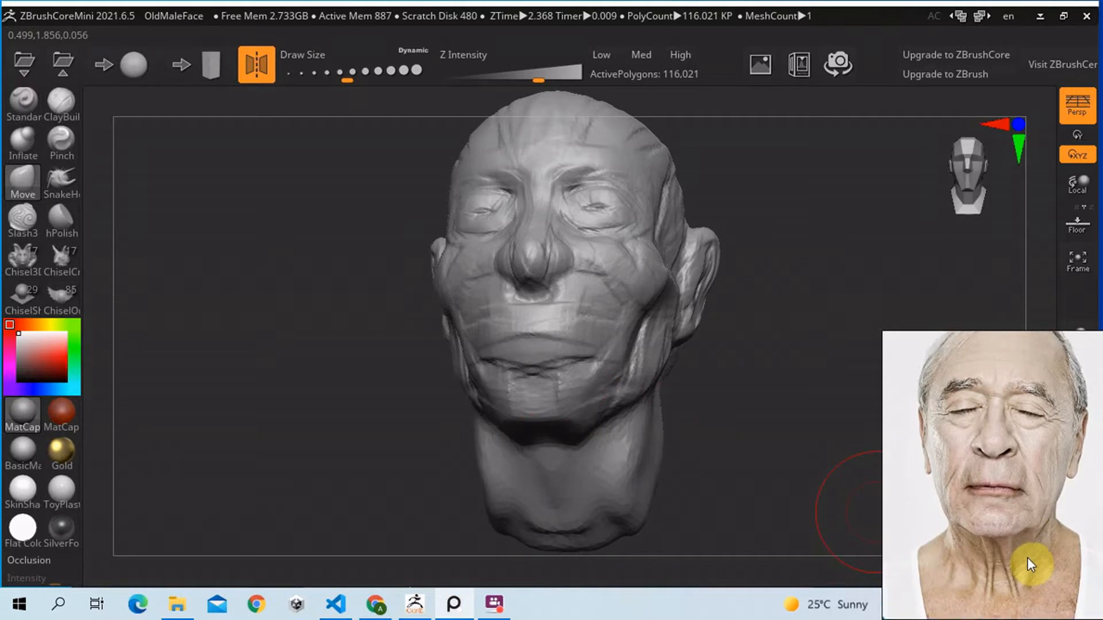
Step: Pull the base of the neck outward into shoulders and shape the lower chest edge with the Move brush
left_click_drag(698, 489, 757, 404)
mouse_move(823, 469)
left_mouse_down()
mouse_move(821, 460)
mouse_move(522, 473)
mouse_move(495, 443)
mouse_move(312, 456)
left_mouse_up()
key("s")
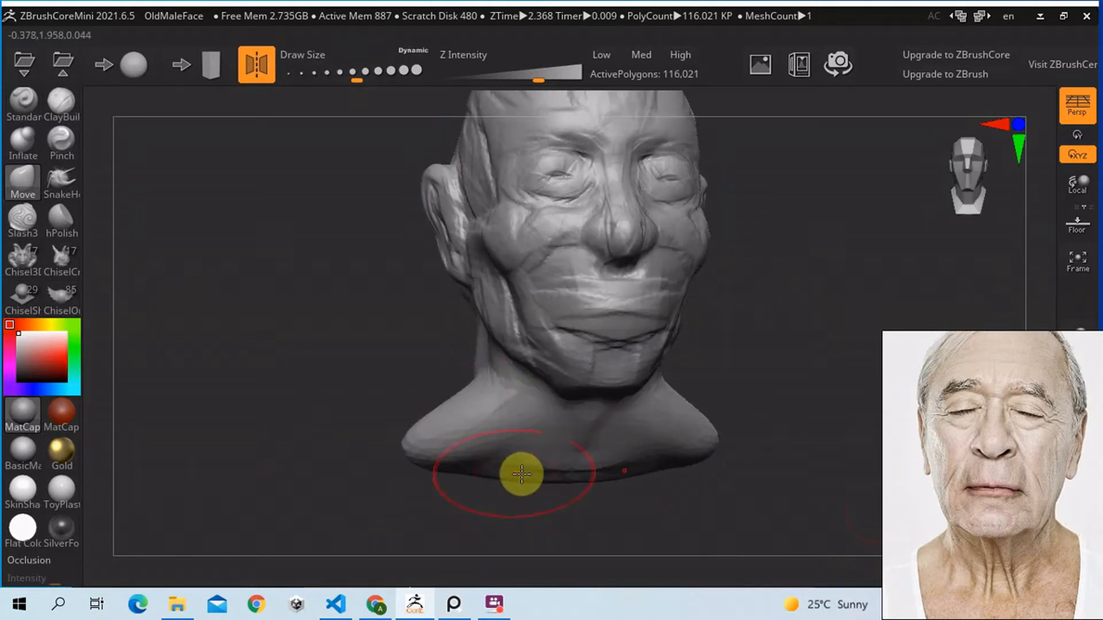
left_click_drag(502, 489, 510, 478)
left_click_drag(466, 402, 453, 455)
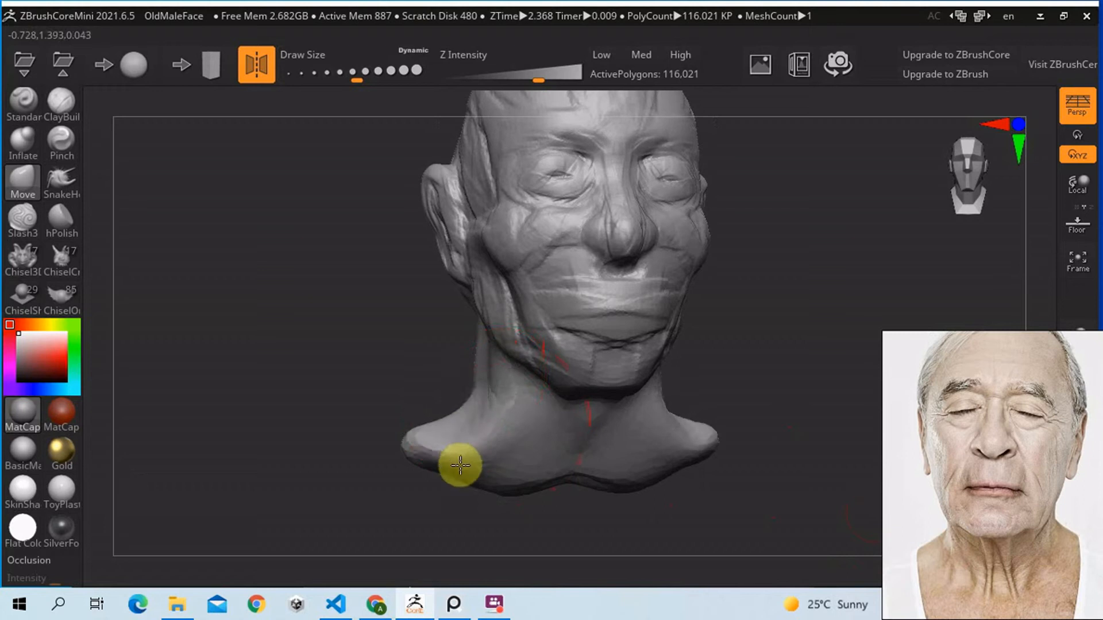
left_click_drag(528, 469, 532, 497)
Step: Enlarge the Move brush and pull the chest, shoulders and upper back downward to lengthen the bust
key("s")
mouse_move(458, 483)
left_mouse_down()
mouse_move(473, 481)
mouse_move(423, 532)
mouse_move(522, 510)
mouse_move(561, 570)
left_mouse_up()
left_click_drag(477, 516, 477, 542)
mouse_move(423, 377)
left_mouse_down()
mouse_move(778, 485)
mouse_move(753, 423)
mouse_move(616, 457)
mouse_move(691, 470)
left_mouse_up()
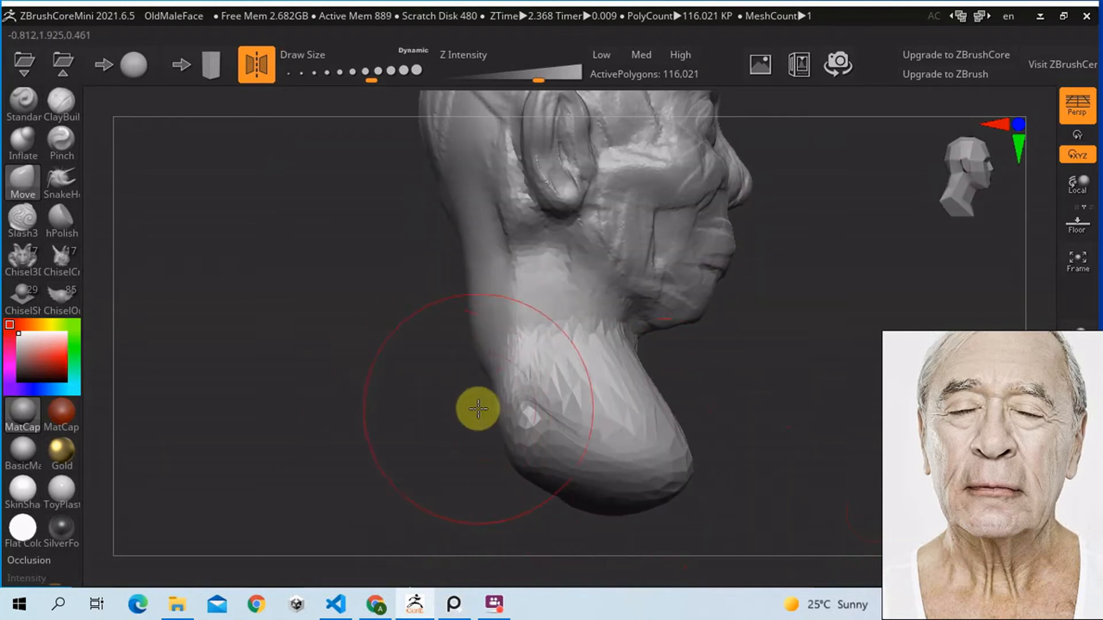
mouse_move(489, 395)
left_mouse_down()
mouse_move(424, 467)
mouse_move(547, 497)
mouse_move(529, 565)
left_mouse_up()
left_click_drag(551, 503, 518, 580)
mouse_move(581, 471)
left_mouse_down()
mouse_move(578, 487)
mouse_move(616, 470)
left_mouse_up()
Step: Smooth the stretched neck and chest surface, and pull the shoulders wider from the front
left_click_drag(756, 431, 670, 433)
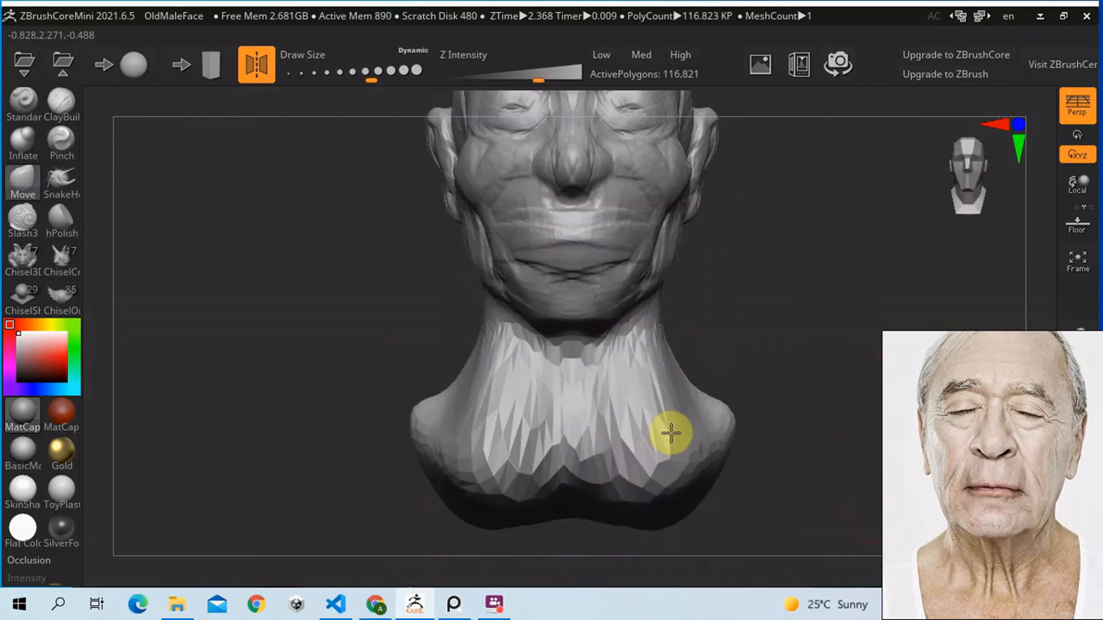
mouse_move(621, 474)
left_mouse_down()
mouse_move(620, 447)
mouse_move(669, 442)
mouse_move(783, 384)
mouse_move(658, 353)
left_mouse_up()
left_click_drag(742, 331, 765, 377, "alt")
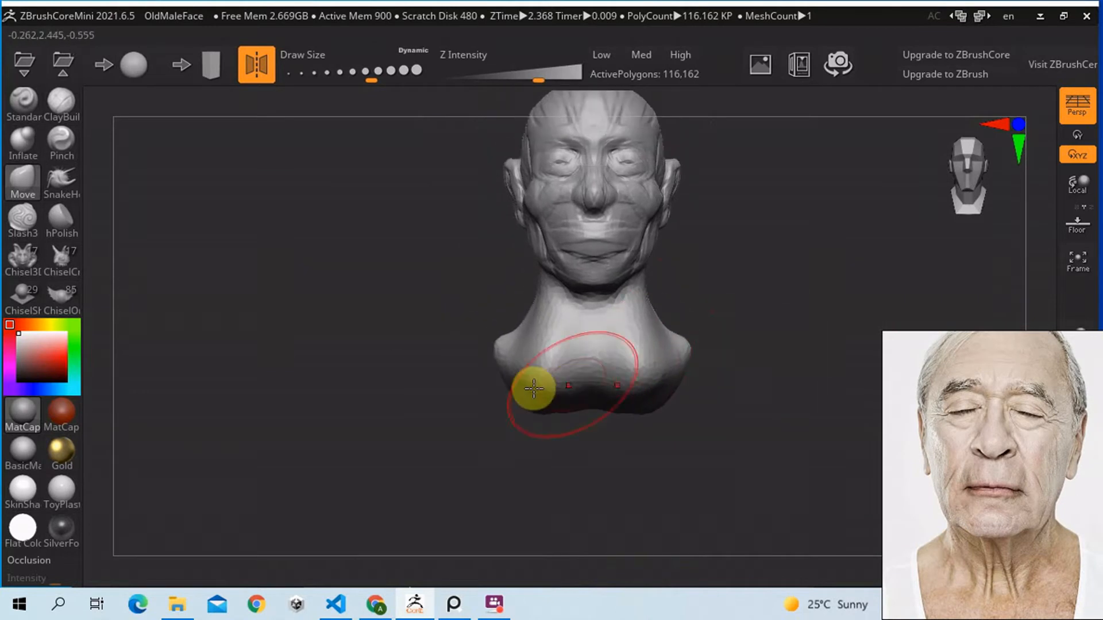
mouse_move(491, 344)
left_mouse_down()
mouse_move(466, 367)
mouse_move(485, 350)
mouse_move(482, 315)
mouse_move(495, 342)
mouse_move(475, 339)
left_mouse_up()
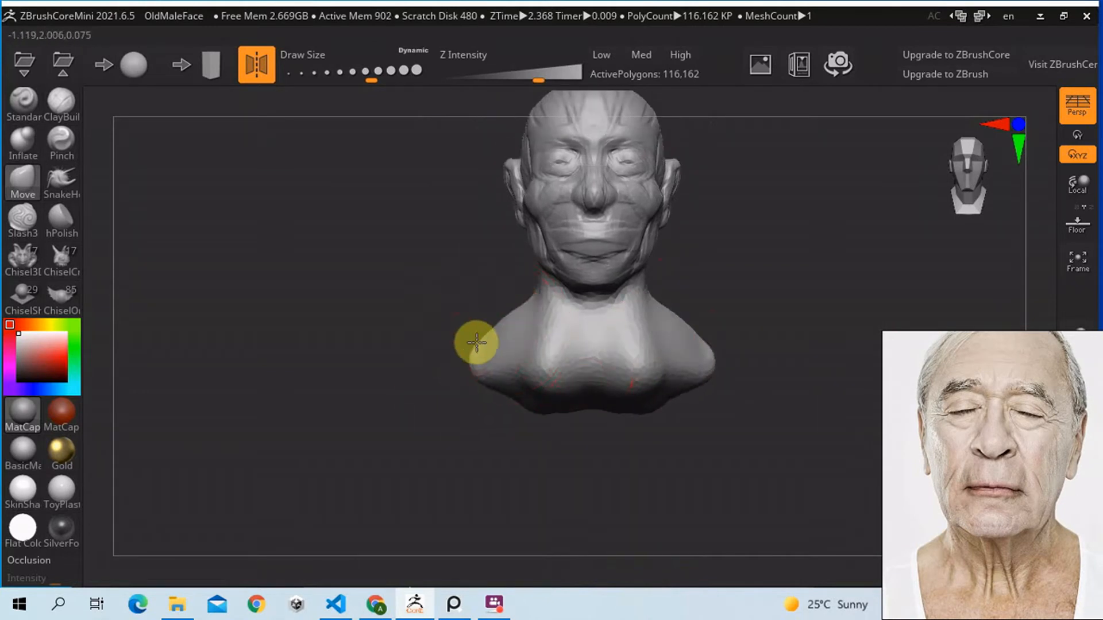
mouse_move(584, 390)
left_mouse_down("shift")
mouse_move(636, 375)
mouse_move(480, 411)
mouse_move(541, 389)
left_mouse_up("shift")
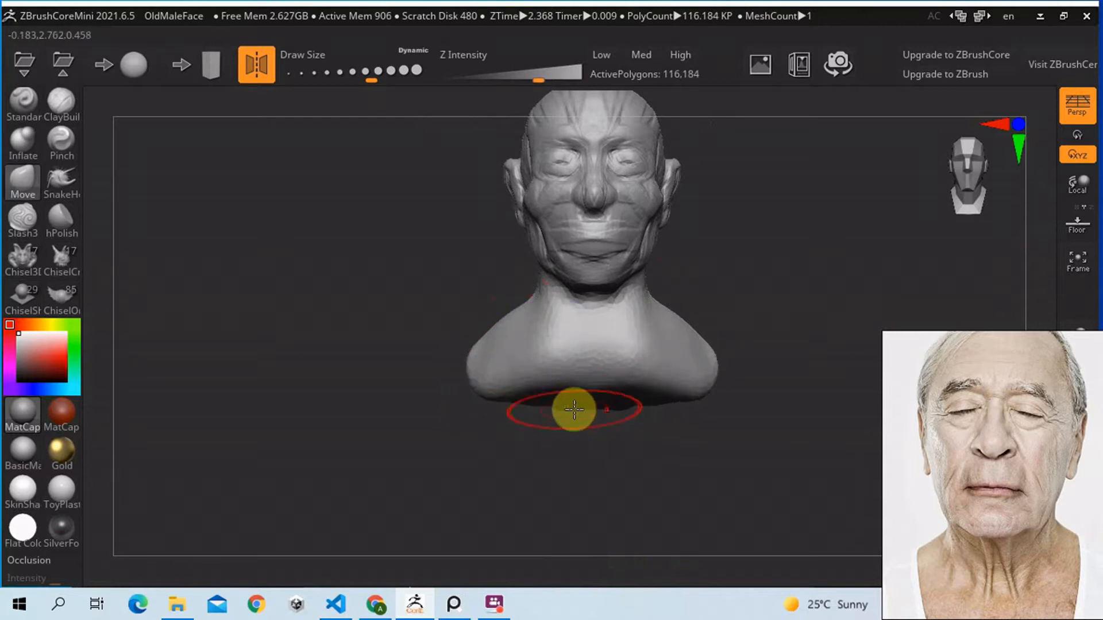
Step: Shift the shoulder backward and push the front of the chest inward in side view
mouse_move(768, 335)
left_mouse_down()
mouse_move(799, 287)
mouse_move(783, 266)
mouse_move(716, 281)
left_mouse_up()
mouse_move(669, 362)
left_mouse_down()
mouse_move(662, 370)
mouse_move(726, 377)
left_mouse_up()
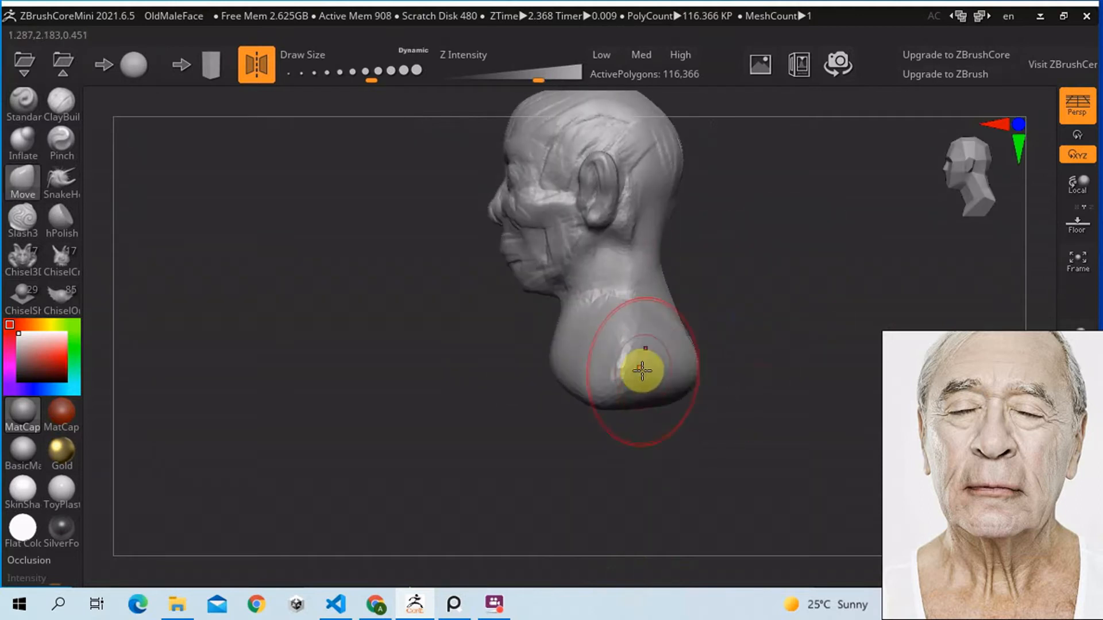
left_click_drag(642, 371, 665, 378)
left_click_drag(539, 347, 557, 345)
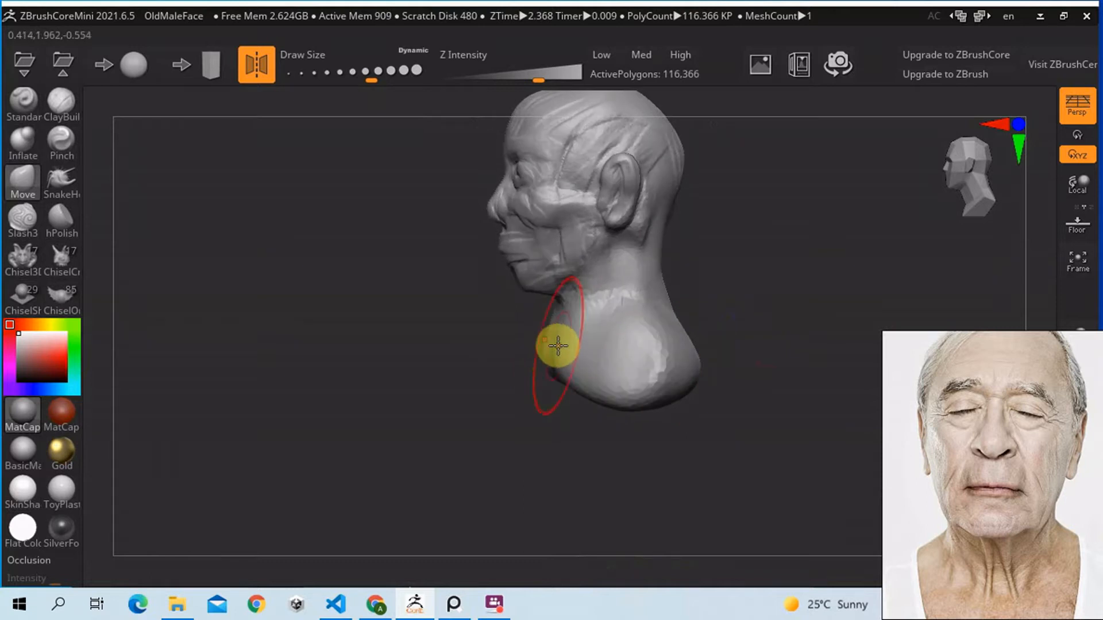
Step: Refine the bust's side profile by pushing in the chest front and the nape of the neck
left_click_drag(513, 426, 514, 440)
mouse_move(495, 418)
right_mouse_down("ctrl")
mouse_move(468, 419)
mouse_move(503, 460)
right_mouse_up("ctrl")
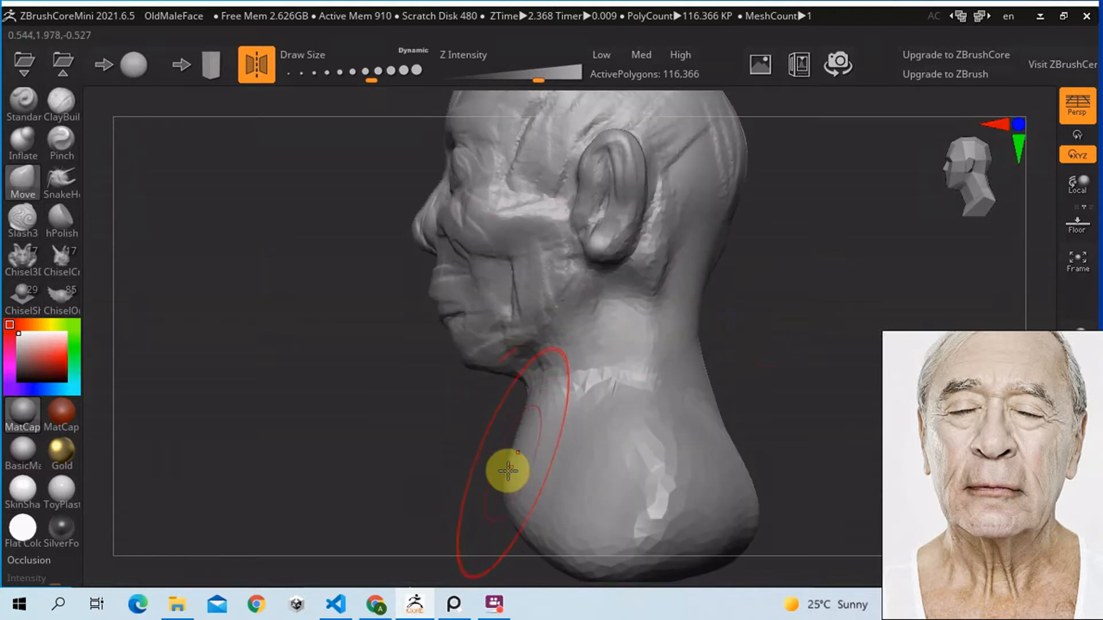
left_click_drag(513, 452, 544, 465)
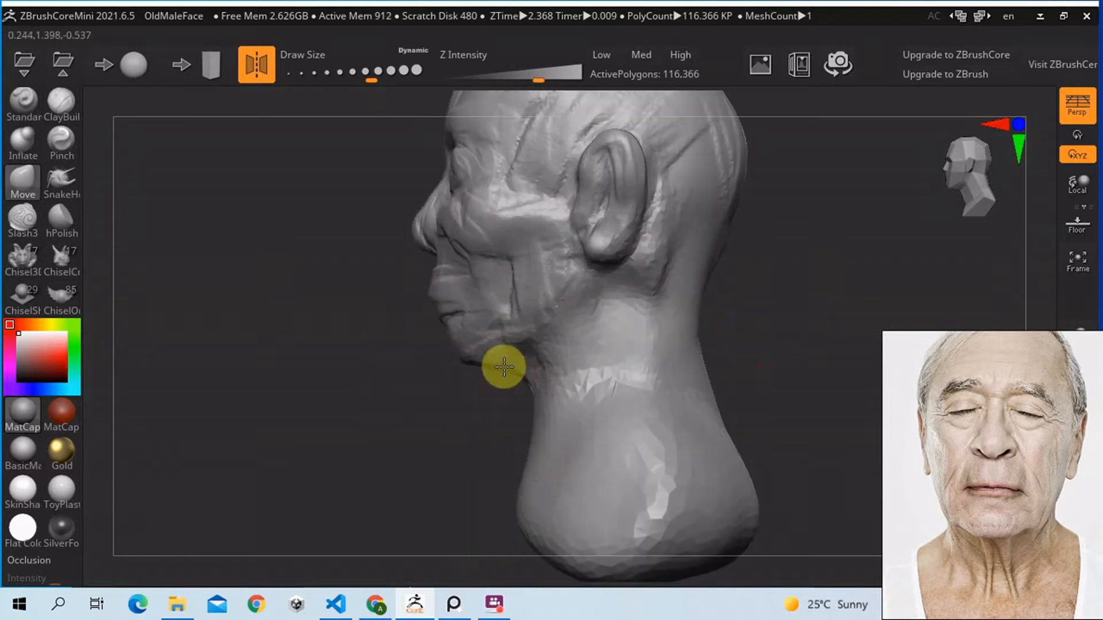
left_click_drag(712, 377, 674, 368)
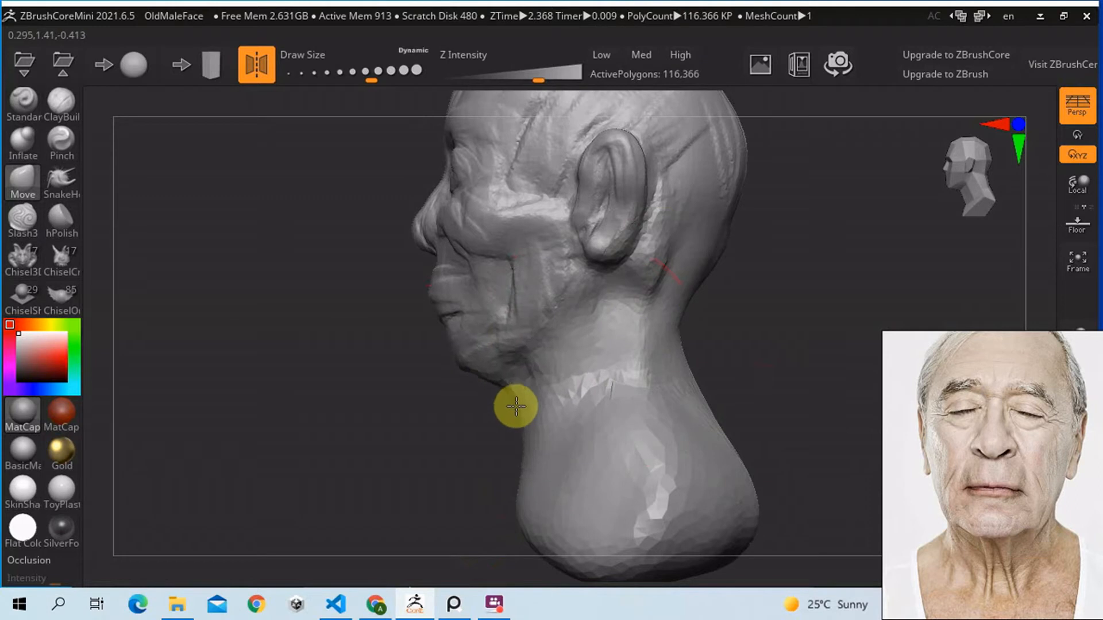
left_click_drag(524, 524, 480, 535)
Step: Smooth the faceted side of the shoulder and round the shoulder outline from the front with the Move brush
left_click_drag(643, 489, 669, 512, "shift")
mouse_move(808, 406)
left_mouse_down("alt")
mouse_move(728, 389)
mouse_move(754, 411)
mouse_move(800, 414)
left_mouse_up("alt")
left_click_drag(787, 337, 808, 356, "alt")
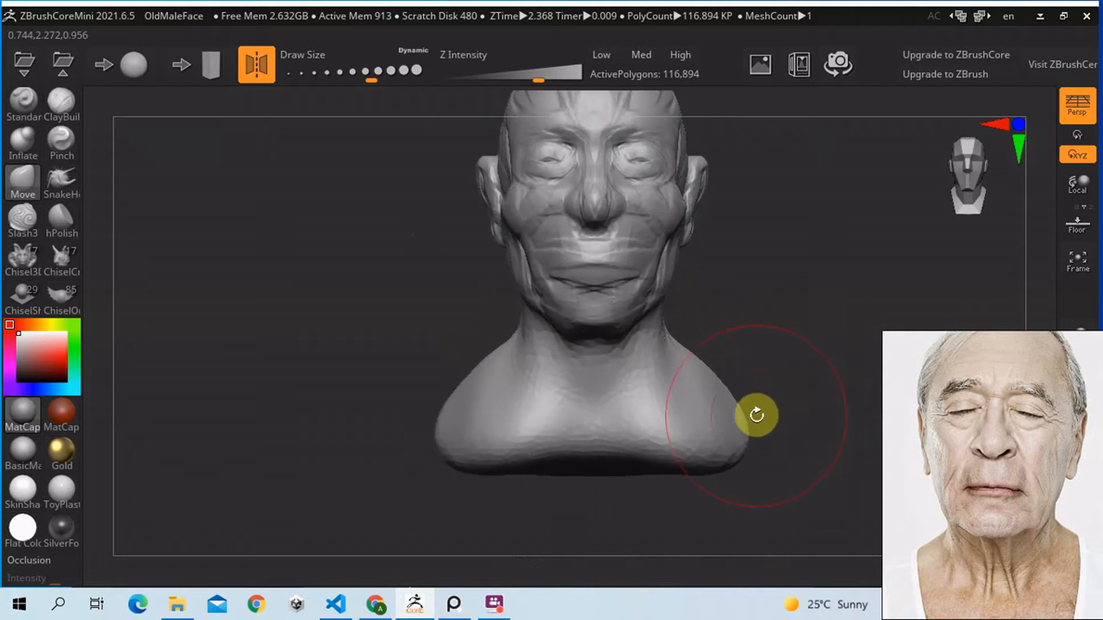
left_click_drag(448, 400, 431, 390)
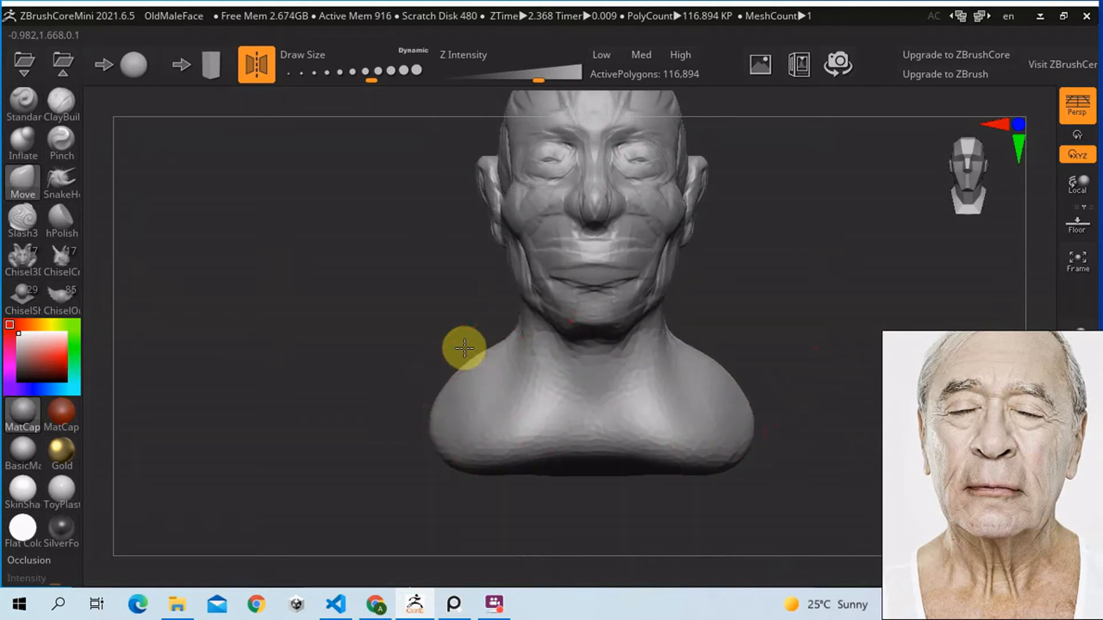
left_click_drag(467, 347, 474, 345)
Step: Adjust the brush size and smooth the wrinkles on the forehead and face
mouse_move(795, 268)
left_mouse_down("alt")
mouse_move(840, 328)
mouse_move(835, 374)
left_mouse_up("alt")
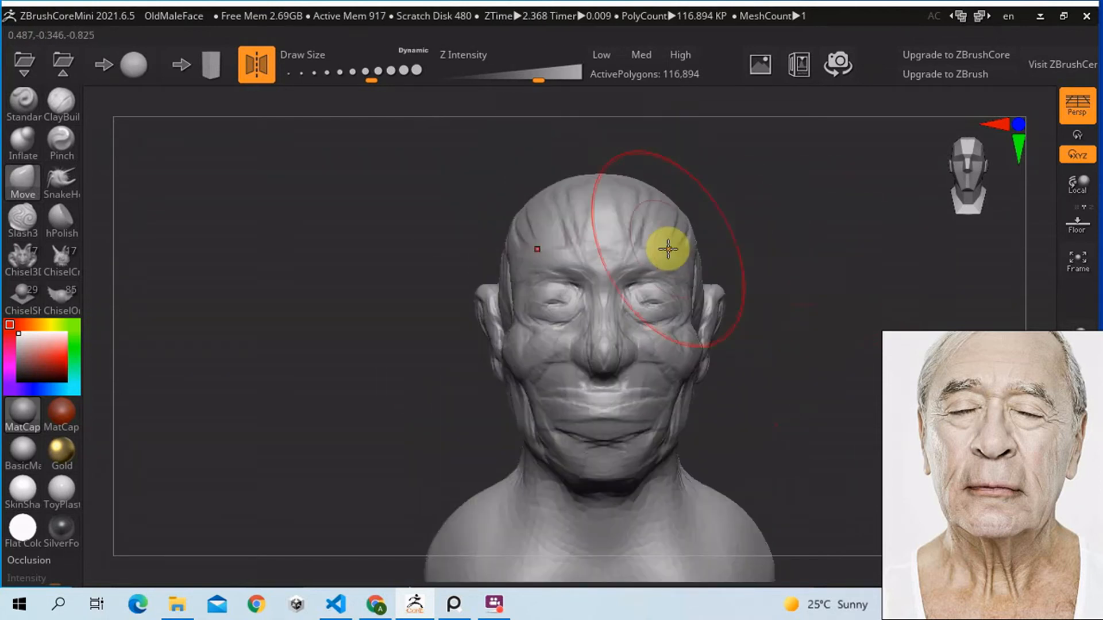
mouse_move(788, 226)
left_mouse_down("alt")
mouse_move(783, 214)
mouse_move(799, 238)
mouse_move(785, 242)
left_mouse_up("alt")
key("s")
left_click_drag(639, 252, 634, 270)
key("s")
key("s")
key("ctrl")
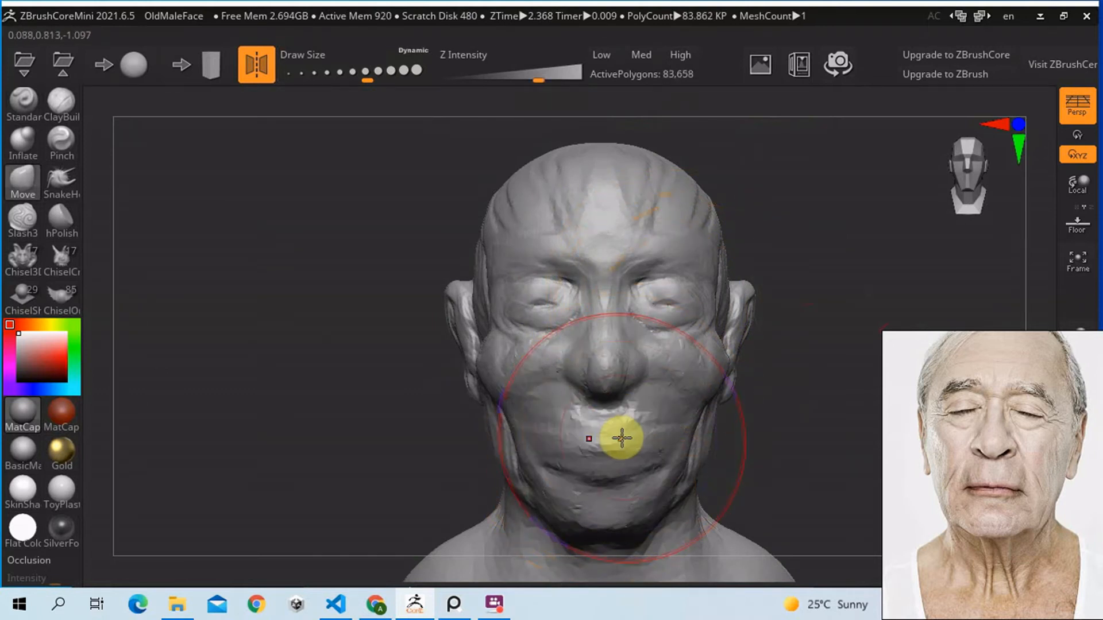
Step: Show the polygon wireframe and smooth the dense mesh on the side and back of the head
key("shift+f")
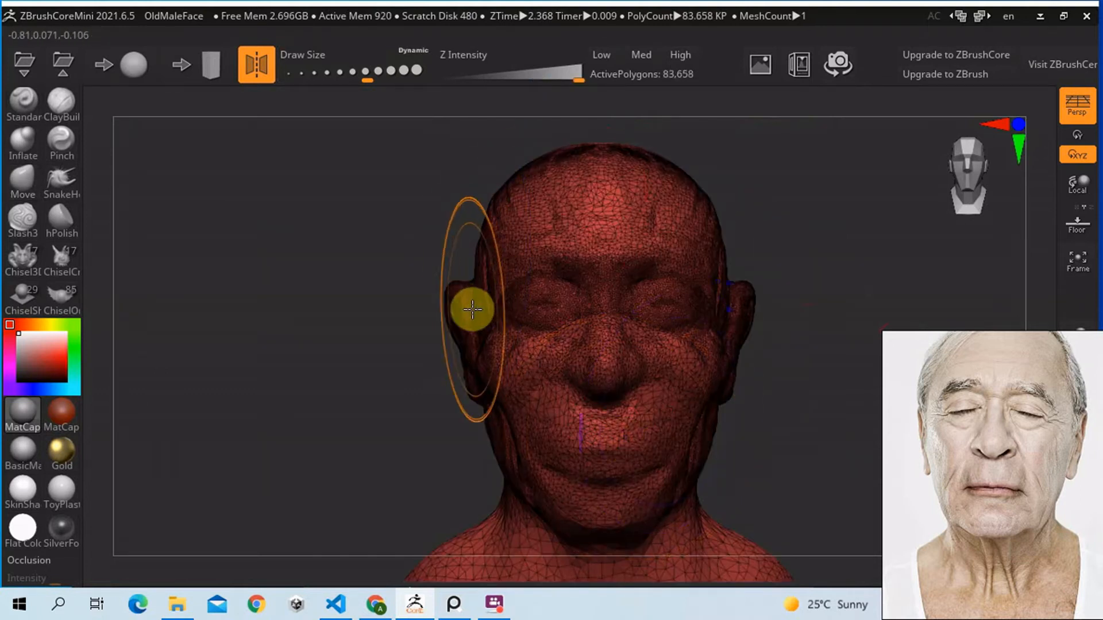
left_click_drag(803, 227, 684, 245)
left_click_drag(571, 315, 584, 350)
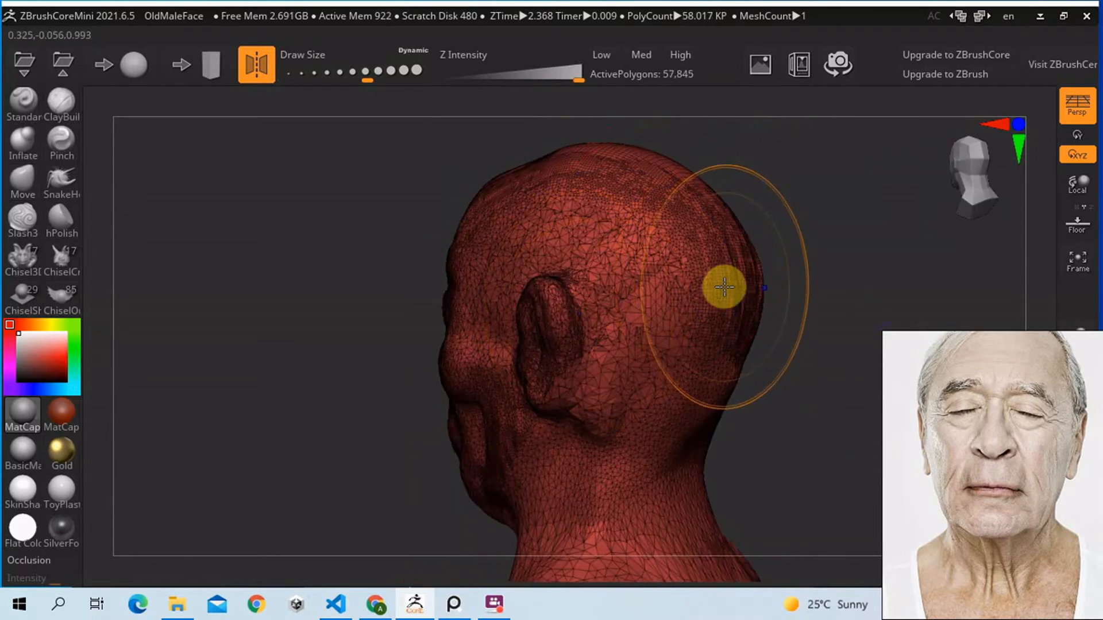
left_click_drag(724, 287, 698, 282)
Step: Smooth the crown and remaining dense areas of the scalp to even out the polygons
mouse_move(805, 221)
left_mouse_down()
mouse_move(827, 244)
mouse_move(815, 274)
left_mouse_up()
left_click_drag(630, 187, 709, 230)
left_click_drag(592, 209, 708, 224, "shift")
left_click_drag(569, 204, 672, 204, "shift")
mouse_move(798, 250)
left_mouse_down()
mouse_move(855, 211)
mouse_move(776, 237)
left_mouse_up()
mouse_move(795, 433)
left_mouse_down()
mouse_move(795, 300)
mouse_move(913, 310)
mouse_move(825, 313)
mouse_move(876, 298)
mouse_move(561, 325)
left_mouse_up()
left_click_drag(685, 297, 687, 242, "shift")
mouse_move(815, 271)
left_mouse_down()
mouse_move(714, 270)
mouse_move(794, 325)
mouse_move(665, 325)
left_mouse_up()
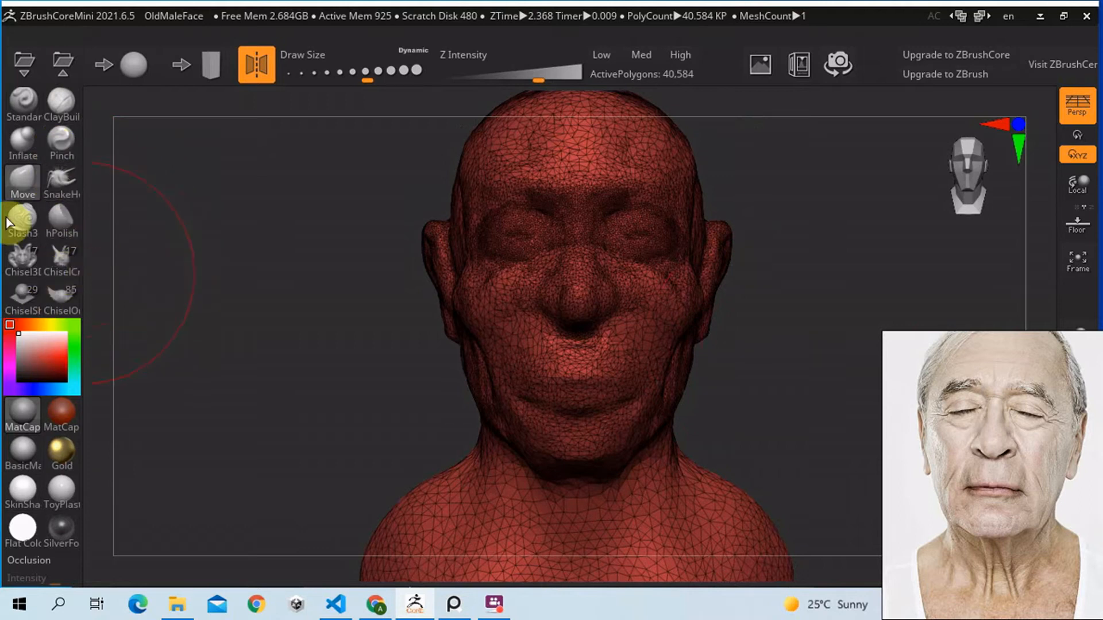
Step: Hide the polygon wireframe and view the whole face from the front
left_click_drag(335, 270, 341, 278)
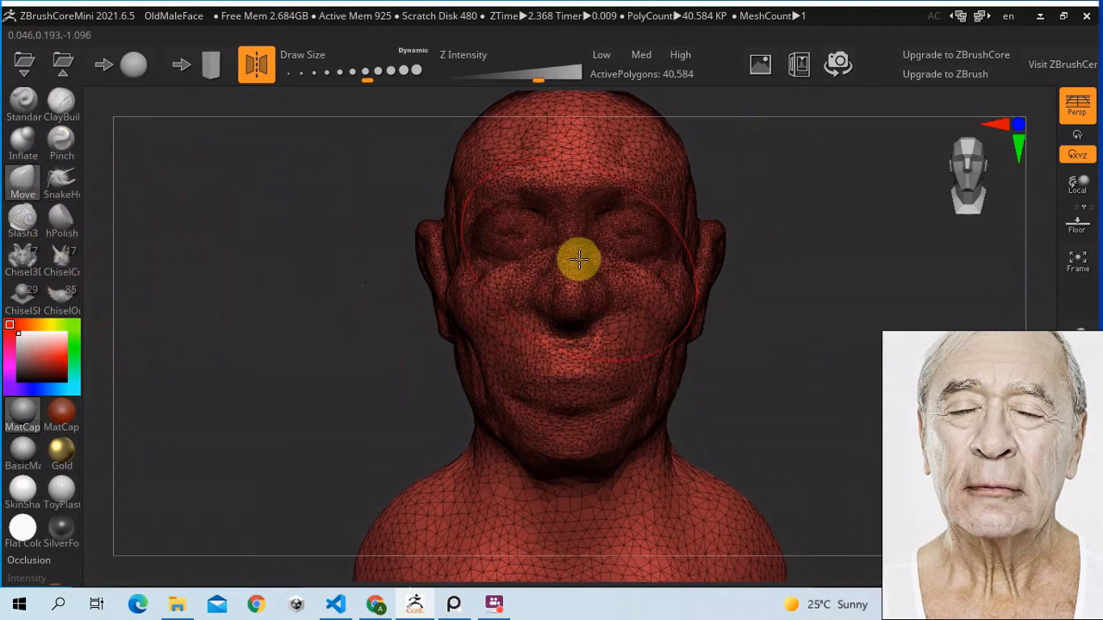
key("shift+f")
mouse_move(832, 239)
left_mouse_down()
mouse_move(819, 274)
mouse_move(806, 270)
left_mouse_up()
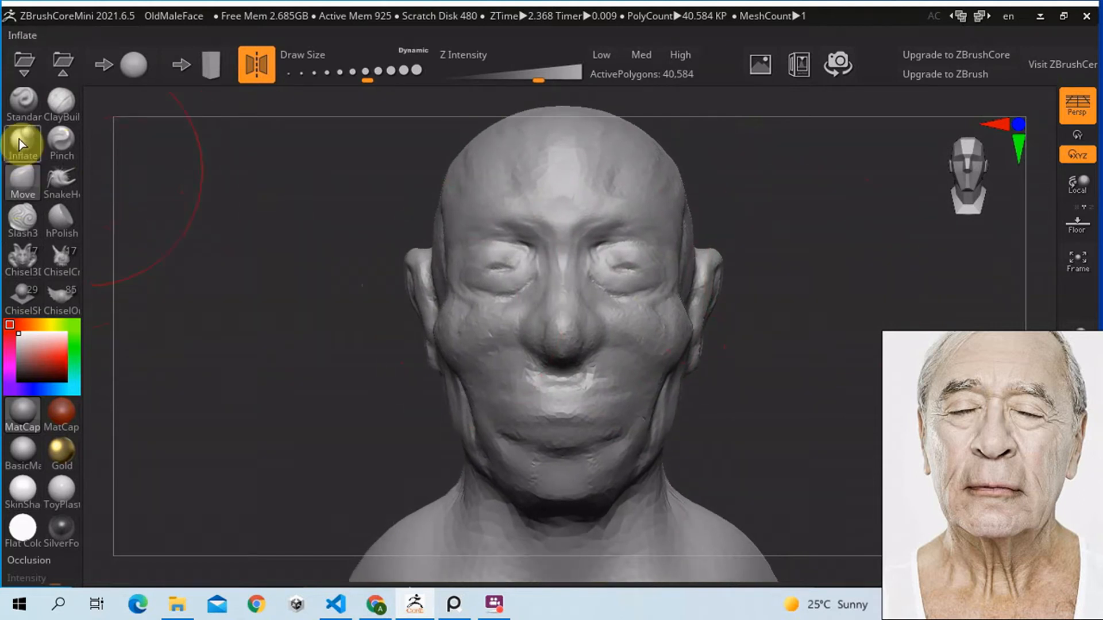
Step: Reduce the brush size and use ClayBuildup to define the inner eye sockets and both sides of the nose bridge
key("s")
left_click_drag(604, 290, 568, 288)
left_click_drag(800, 246, 817, 298, "alt")
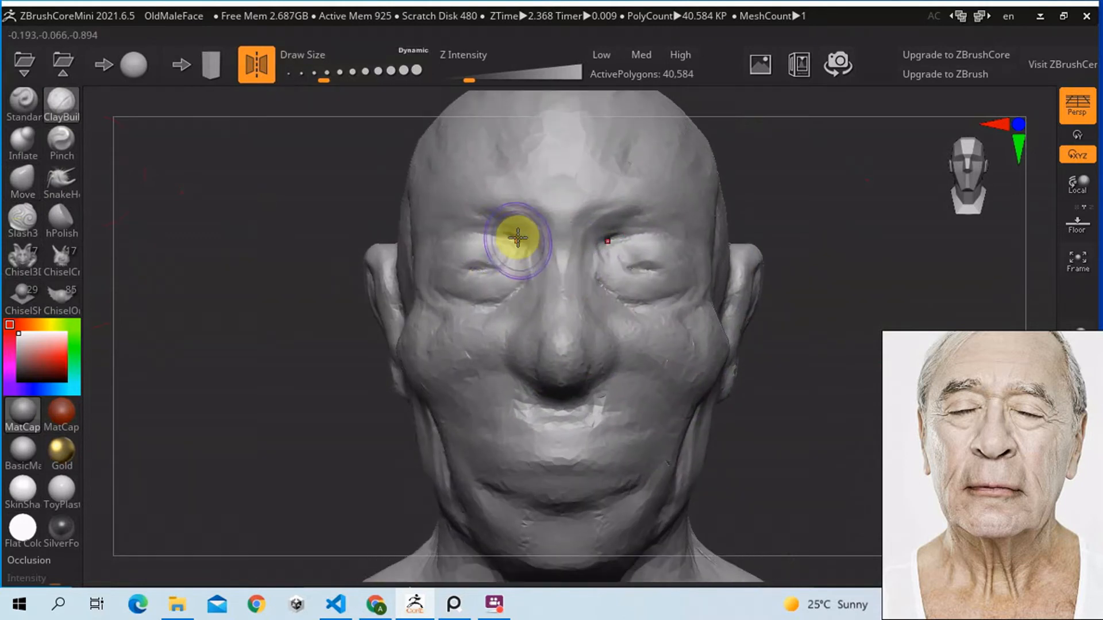
mouse_move(531, 235)
left_mouse_down()
mouse_move(551, 224)
mouse_move(522, 222)
mouse_move(537, 226)
mouse_move(541, 214)
mouse_move(568, 315)
mouse_move(557, 286)
mouse_move(534, 283)
mouse_move(540, 274)
mouse_move(536, 339)
mouse_move(519, 365)
mouse_move(532, 352)
mouse_move(560, 371)
left_mouse_up()
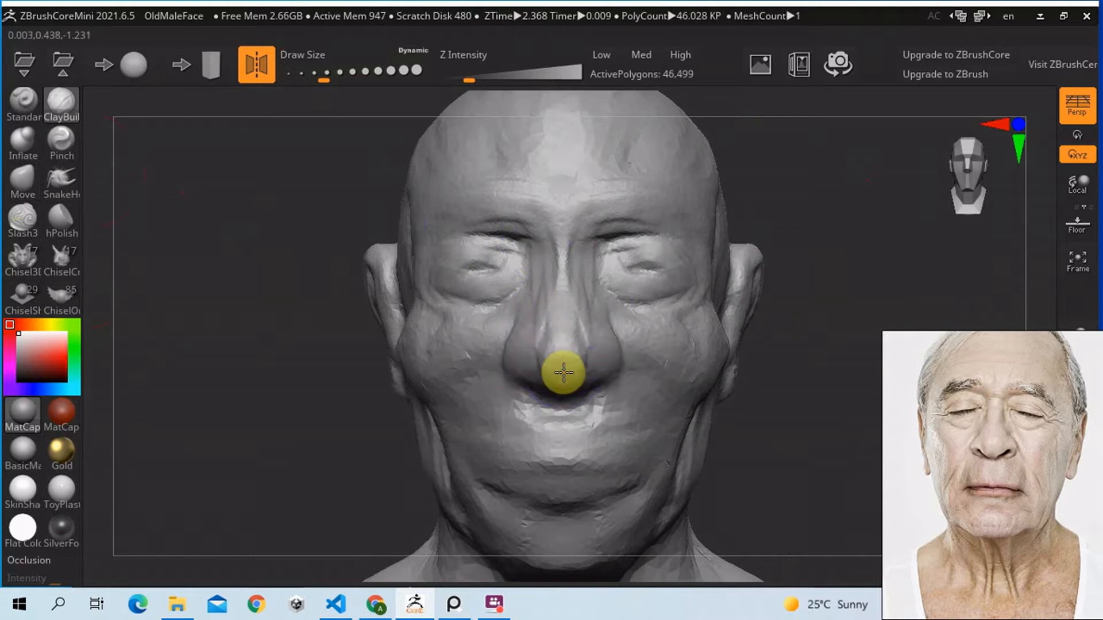
Step: Shrink the ClayBuildup brush and build up the nose tip and its underside from a low three-quarter view
left_click_drag(810, 329, 463, 297)
key("s")
left_click(448, 301)
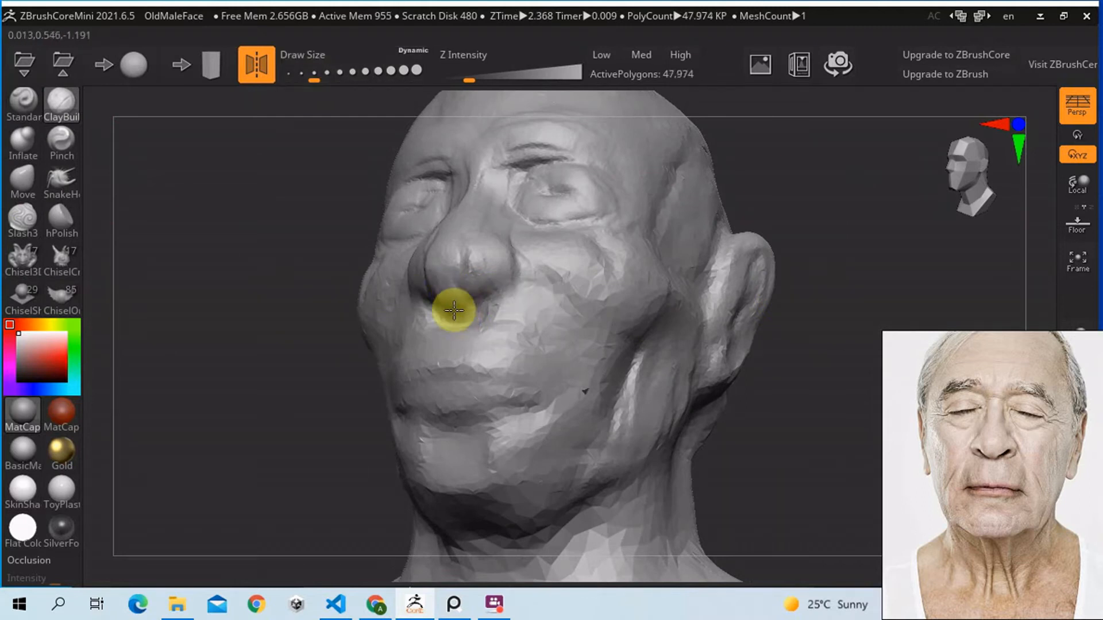
mouse_move(443, 279)
left_mouse_down()
mouse_move(450, 256)
mouse_move(479, 296)
left_mouse_up()
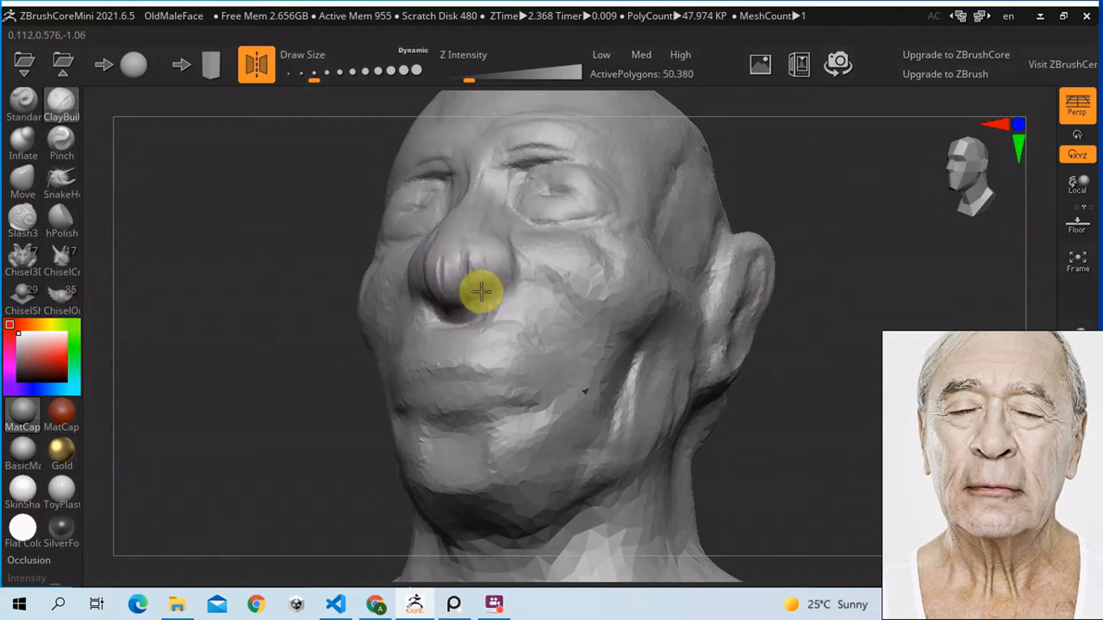
Step: Carve the nostril recess beneath the nose and shape its edge with a smaller ClayBuildup brush
left_click_drag(490, 292, 507, 308, "alt")
mouse_move(507, 307)
right_mouse_down()
mouse_move(506, 223)
mouse_move(529, 309)
right_mouse_up()
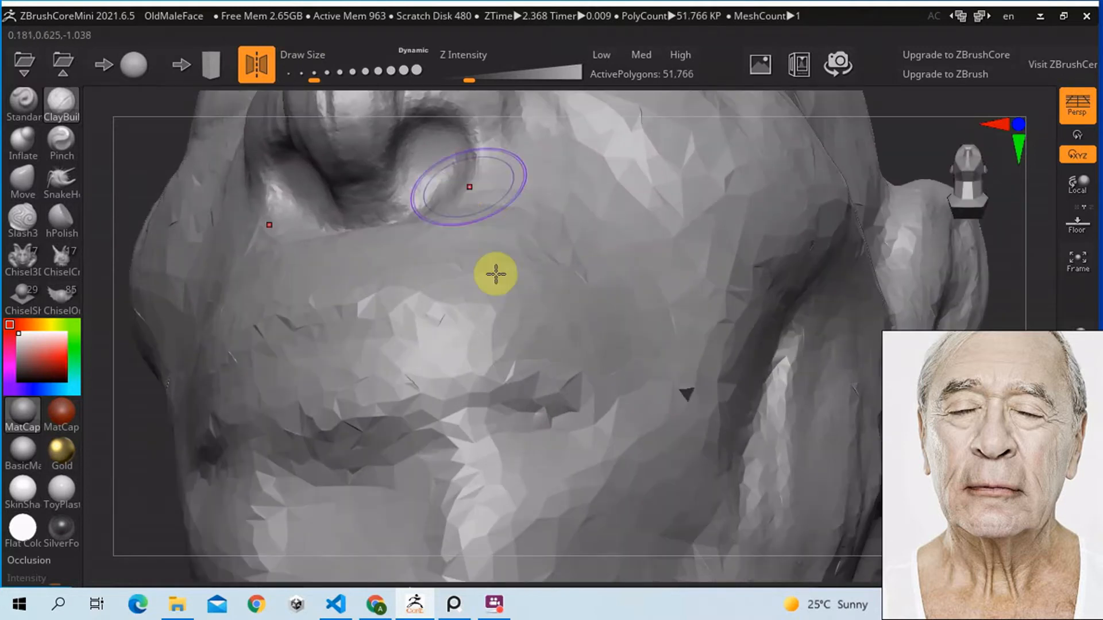
right_click_drag(496, 274, 521, 335, "alt")
key("s")
left_click_drag(470, 293, 481, 274)
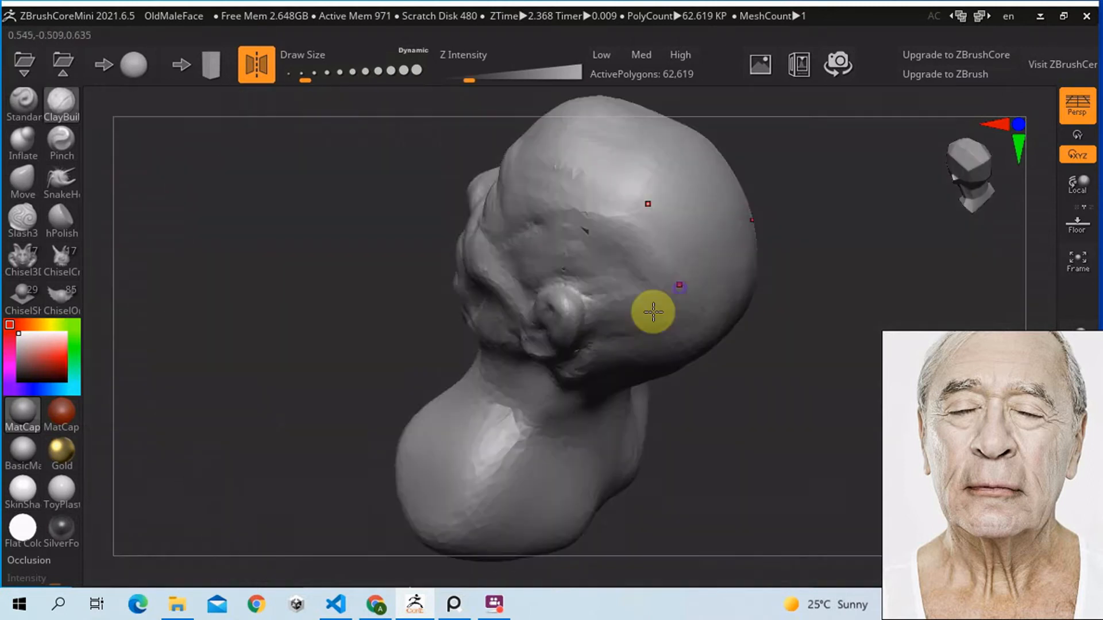
Step: Carve the nostril opening and build up the nostril wing and the folds along the side of the nose
left_click_drag(650, 308, 659, 345)
right_click_drag(660, 345, 714, 371, "ctrl")
left_click_drag(713, 371, 634, 315)
right_click_drag(634, 315, 447, 305)
left_click_drag(492, 284, 475, 320, "alt")
key("s")
mouse_move(508, 292)
left_mouse_down()
mouse_move(505, 334)
mouse_move(485, 271)
left_mouse_up()
mouse_move(480, 232)
left_mouse_down()
mouse_move(459, 287)
mouse_move(432, 186)
mouse_move(443, 189)
mouse_move(446, 246)
mouse_move(468, 206)
mouse_move(472, 272)
mouse_move(438, 281)
mouse_move(460, 310)
mouse_move(487, 285)
mouse_move(479, 375)
mouse_move(504, 390)
left_mouse_up()
key("s")
left_click(480, 374)
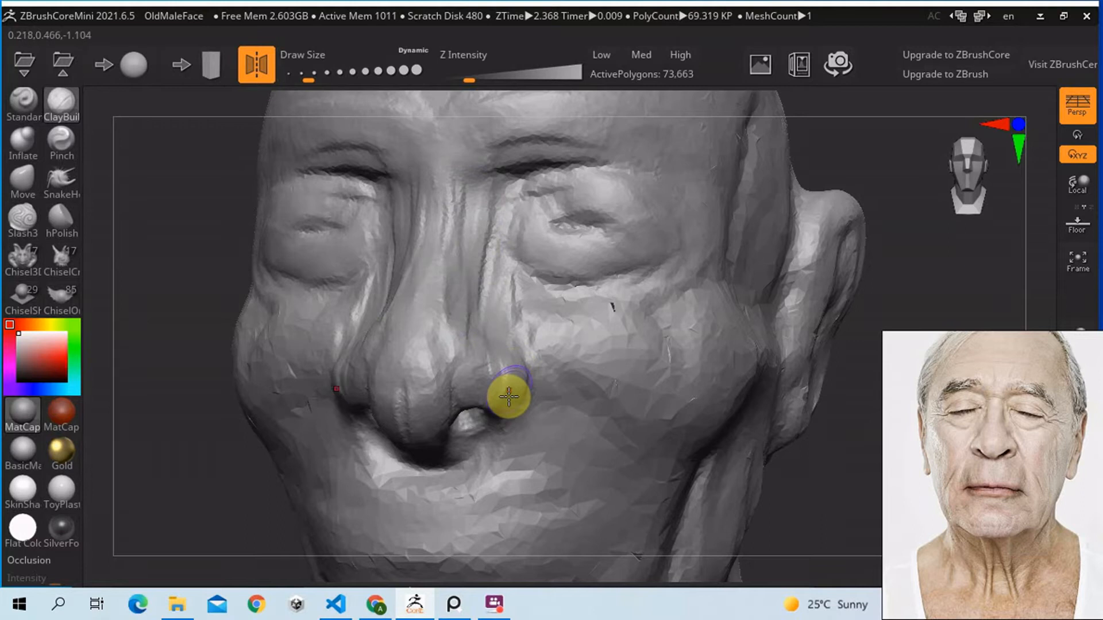
Step: Build up the nostril wings and nose tip with ClayBuildup strokes, working from the front and below
mouse_move(535, 372)
right_mouse_down()
mouse_move(549, 343)
mouse_move(579, 337)
right_mouse_up()
mouse_move(636, 278)
left_mouse_down()
mouse_move(595, 312)
mouse_move(612, 303)
mouse_move(640, 312)
mouse_move(567, 335)
mouse_move(579, 327)
mouse_move(522, 273)
left_mouse_up()
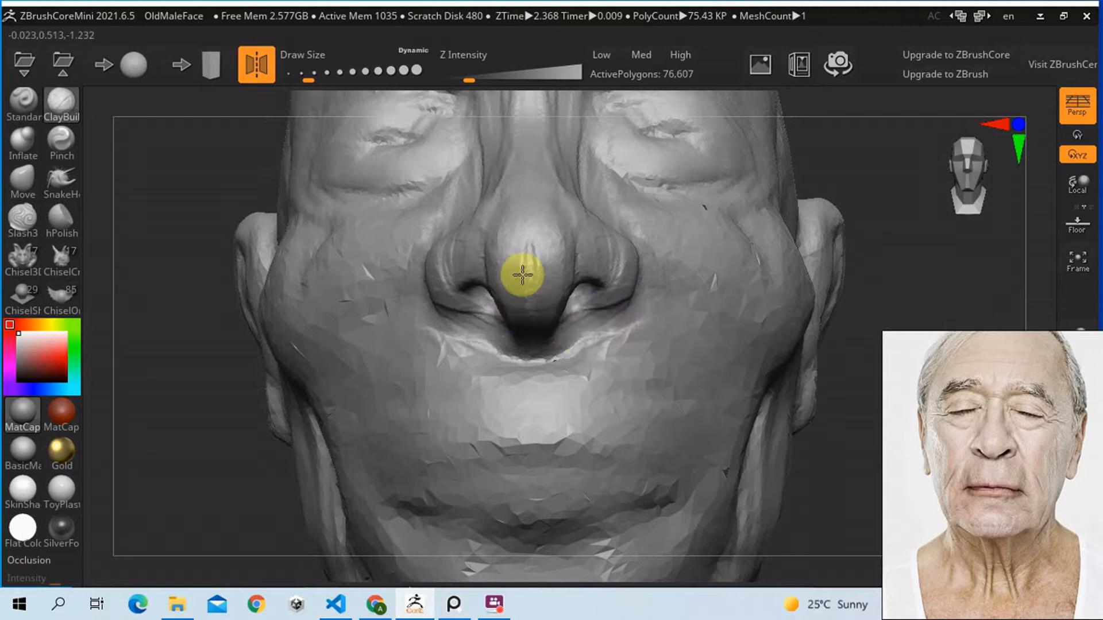
right_click_drag(522, 273, 595, 281)
mouse_move(605, 284)
left_mouse_down()
mouse_move(653, 295)
mouse_move(677, 352)
mouse_move(638, 317)
mouse_move(630, 293)
mouse_move(643, 287)
mouse_move(660, 362)
mouse_move(678, 299)
mouse_move(698, 361)
mouse_move(690, 373)
left_mouse_up()
mouse_move(691, 374)
right_mouse_down()
mouse_move(682, 319)
mouse_move(664, 320)
right_mouse_up()
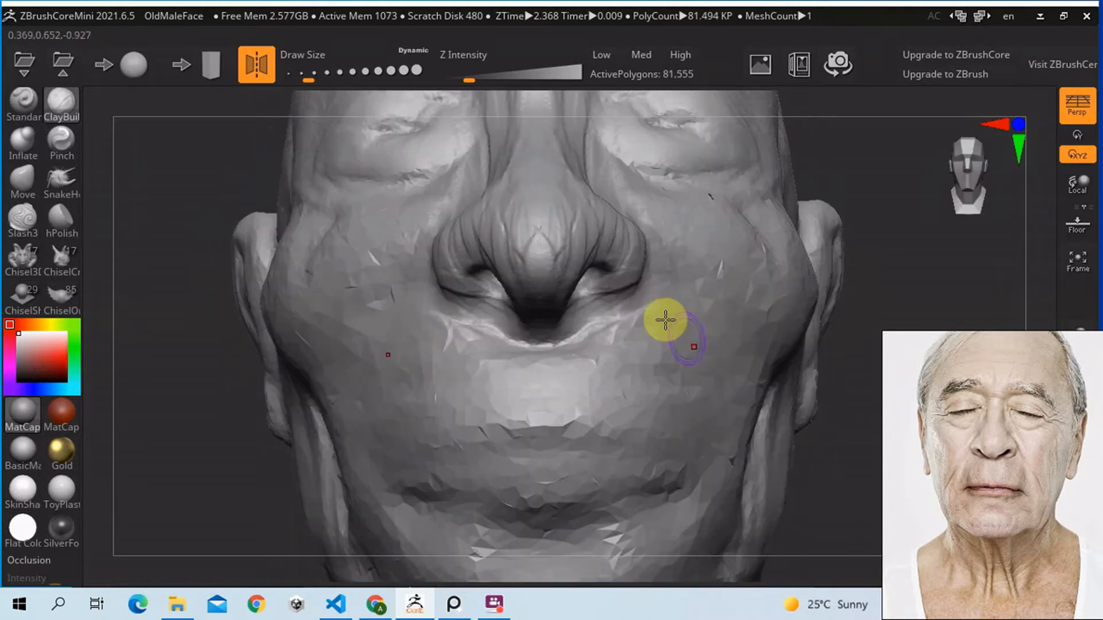
mouse_move(585, 264)
right_mouse_down()
mouse_move(586, 293)
mouse_move(551, 298)
right_mouse_up()
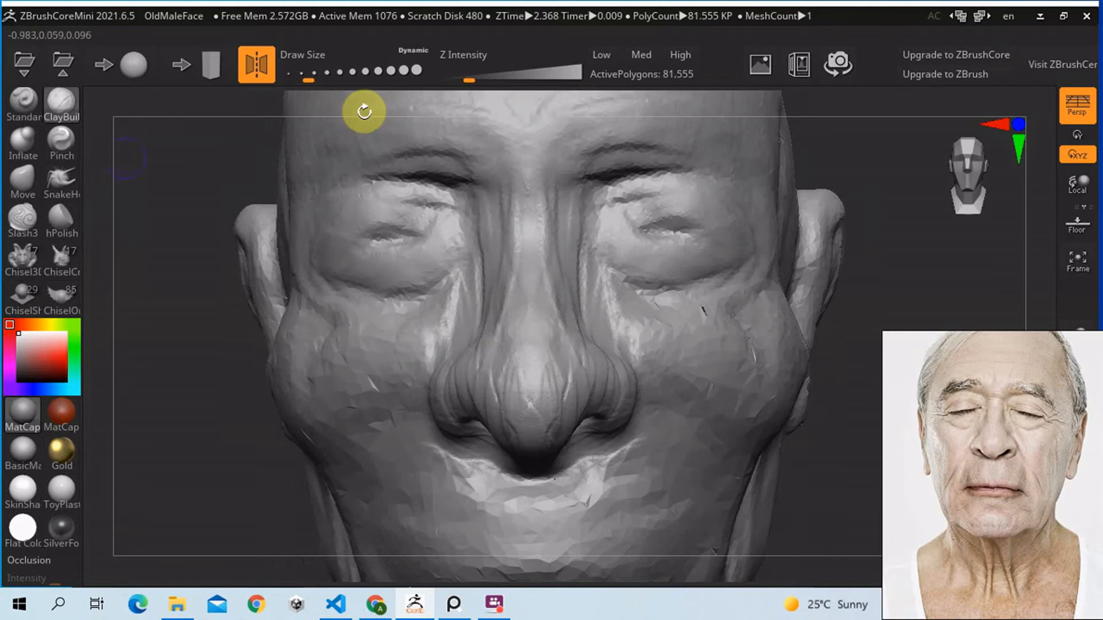
Step: Adjust the Move brush size, try reshaping the nose tip, and pull the nostril wings outward from the front
key("s")
left_click_drag(534, 378, 554, 379)
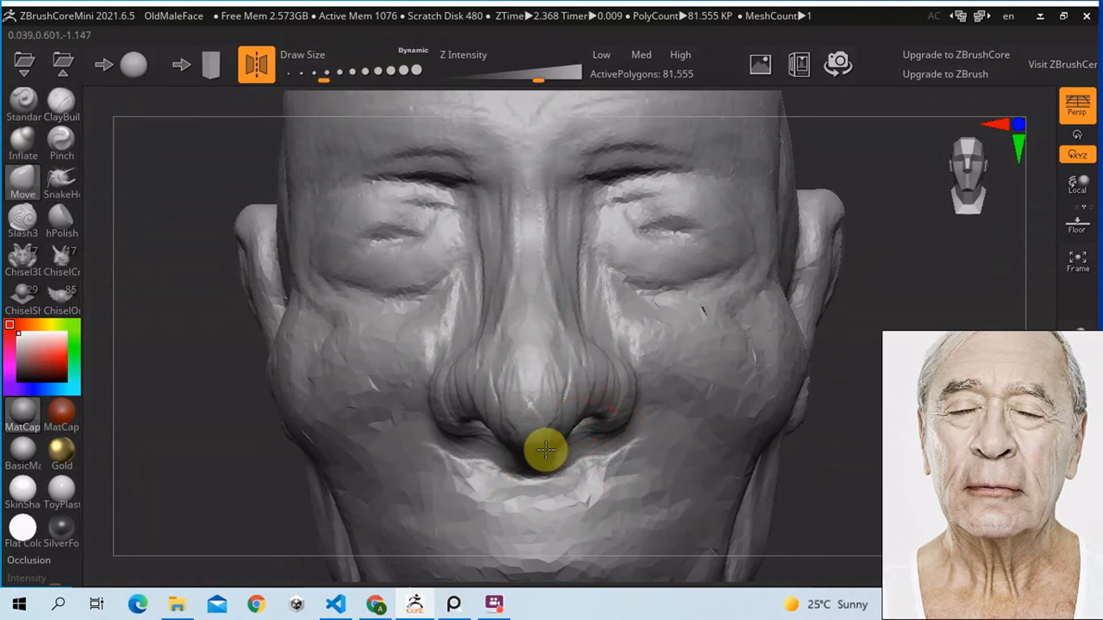
left_click_drag(536, 452, 536, 475)
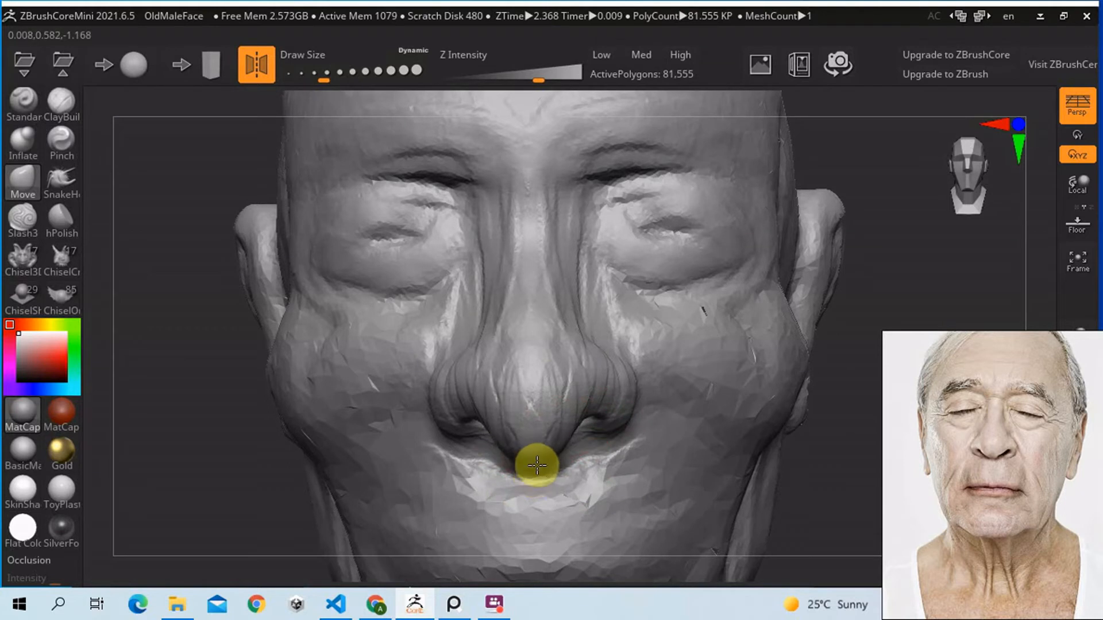
key("ctrl+z")
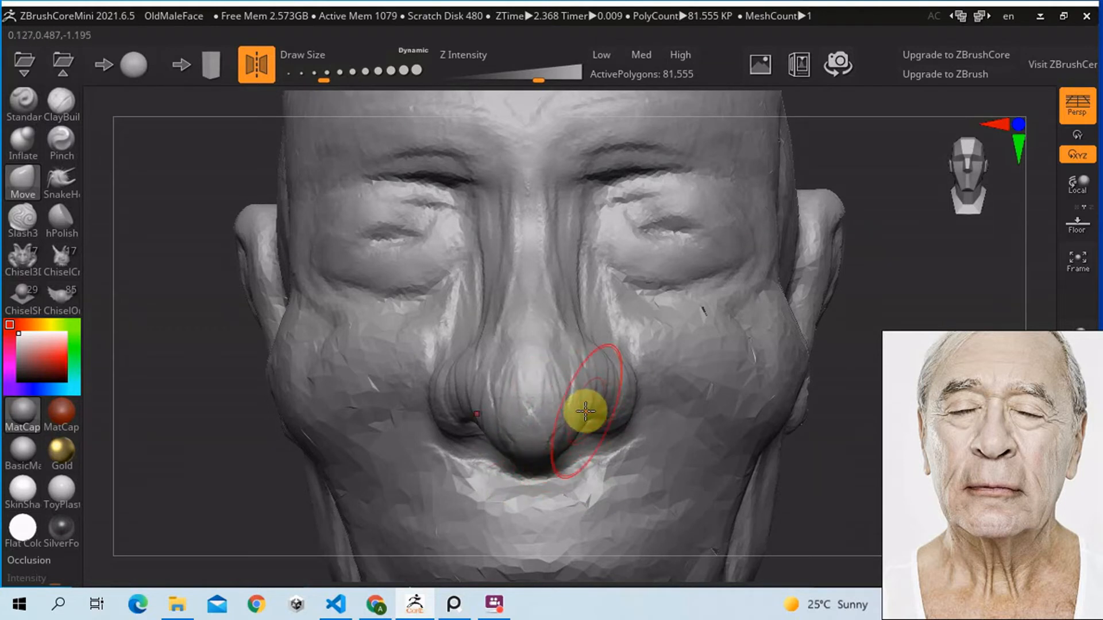
left_click_drag(582, 413, 607, 426)
Step: Refine the shape of the nose and nostril wing with the Move brush from several angles
mouse_move(574, 392)
right_mouse_down()
mouse_move(534, 382)
mouse_move(424, 406)
right_mouse_up()
mouse_move(213, 420)
left_mouse_down()
mouse_move(197, 342)
mouse_move(222, 308)
mouse_move(202, 320)
left_mouse_up()
mouse_move(202, 320)
right_mouse_down()
mouse_move(278, 325)
mouse_move(503, 396)
right_mouse_up()
mouse_move(503, 396)
left_mouse_down()
mouse_move(534, 400)
mouse_move(518, 442)
mouse_move(535, 460)
left_mouse_up()
mouse_move(534, 460)
right_mouse_down()
mouse_move(557, 465)
mouse_move(551, 450)
mouse_move(596, 463)
right_mouse_up()
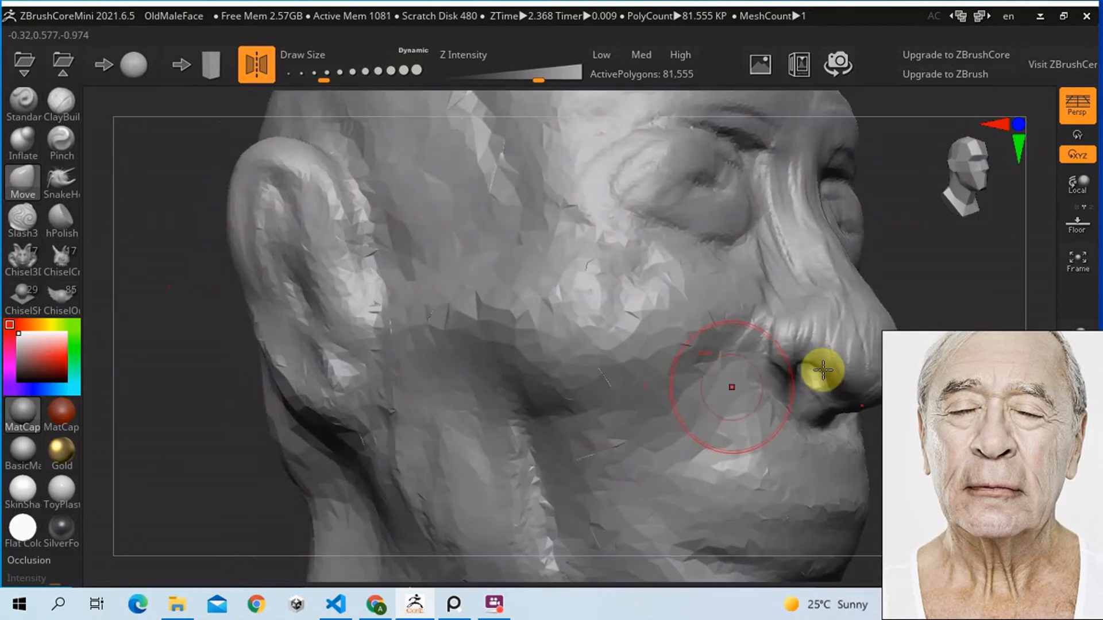
Step: Switch to the ClayBuildup brush with an adjusted size and sculpt the area around the nostril from the side
right_click_drag(691, 374, 655, 347)
right_click_drag(518, 292, 527, 309, "ctrl")
key("s")
left_click(321, 274)
left_click(61, 102)
mouse_move(408, 241)
left_mouse_down()
mouse_move(418, 306)
mouse_move(446, 310)
mouse_move(429, 316)
mouse_move(426, 305)
mouse_move(443, 320)
left_mouse_up()
Step: Deepen the nostril opening and shape its inner rim from a low three-quarter view
right_click_drag(443, 321, 517, 303)
right_click_drag(719, 344, 634, 328)
right_click_drag(771, 319, 755, 288)
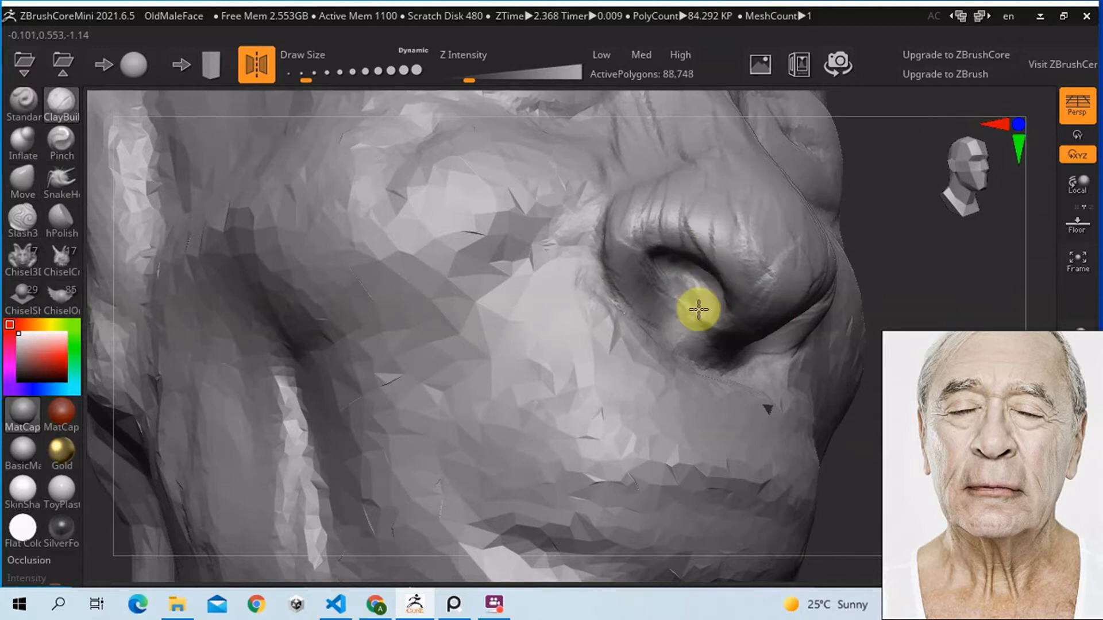
left_click_drag(705, 290, 664, 287)
right_click_drag(685, 253, 667, 291)
mouse_move(533, 325)
right_mouse_down("alt")
mouse_move(590, 288)
mouse_move(523, 336)
right_mouse_up("alt")
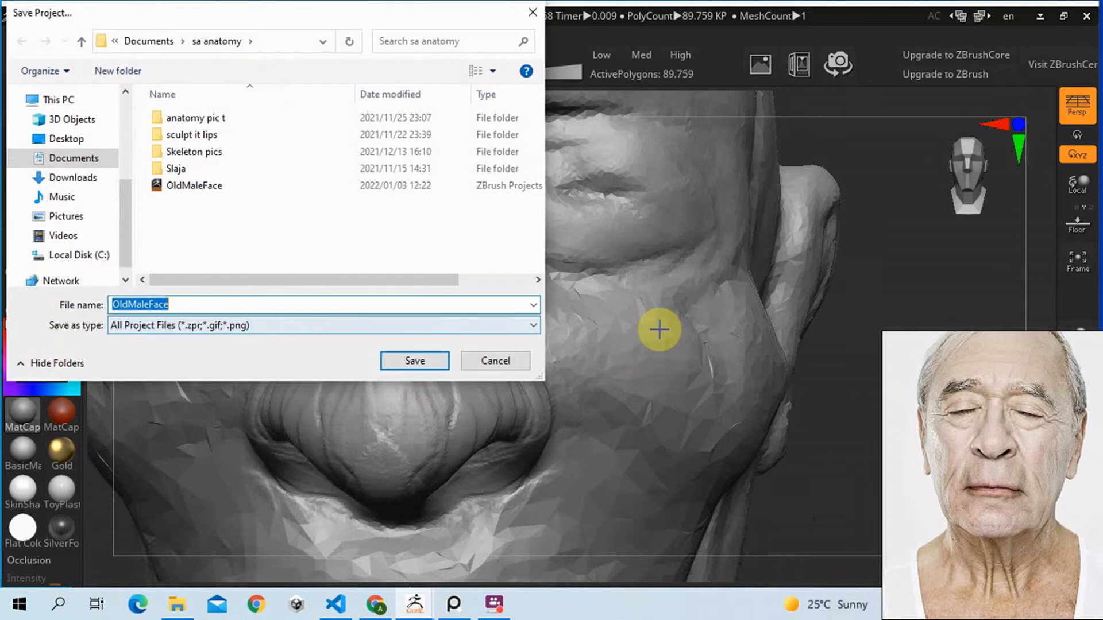
Step: Save the project as OldMaleFace in the sa anatomy folder
left_click(495, 361)
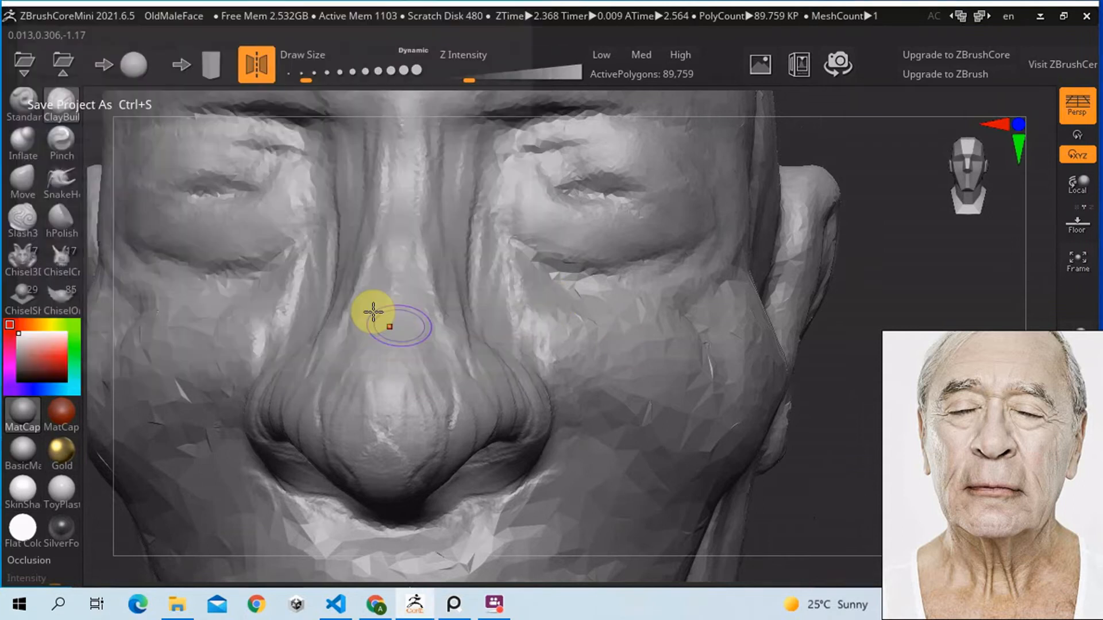
key("ctrl+s")
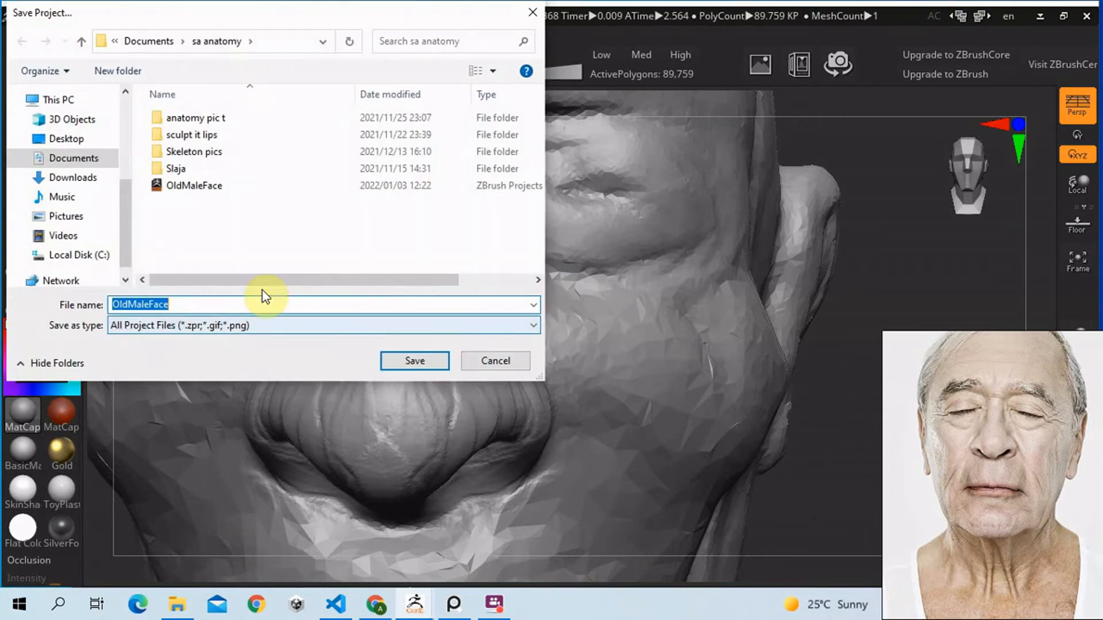
left_click(405, 361)
left_click(591, 301)
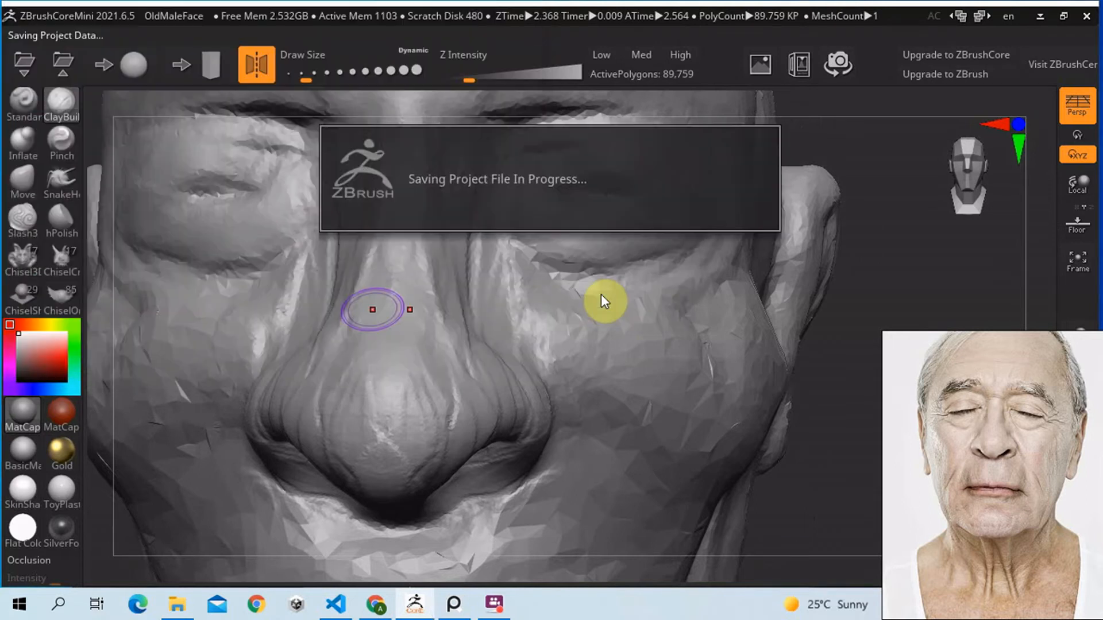
Step: Add ClayBuildup strokes to the nose bridge and carve creases around the nose tip
right_click_drag(571, 347, 625, 310, "ctrl")
left_click_drag(401, 315, 404, 336)
right_click_drag(448, 281, 507, 286)
left_click_drag(493, 291, 519, 330, "alt")
left_click_drag(494, 261, 516, 323, "alt")
right_click_drag(502, 278, 569, 283)
mouse_move(639, 381)
left_mouse_down()
mouse_move(675, 362)
mouse_move(664, 367)
left_mouse_up()
Step: Build up the nostril base and wing from the side and carve below the nostrils from the front
right_click_drag(665, 367, 732, 300)
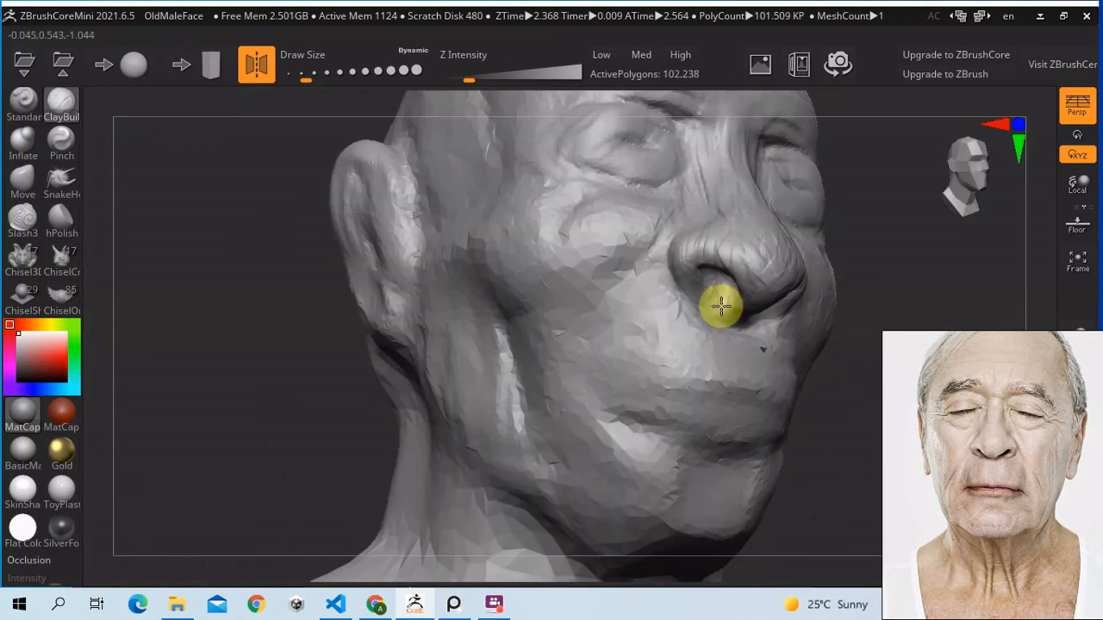
left_click_drag(721, 277, 684, 281)
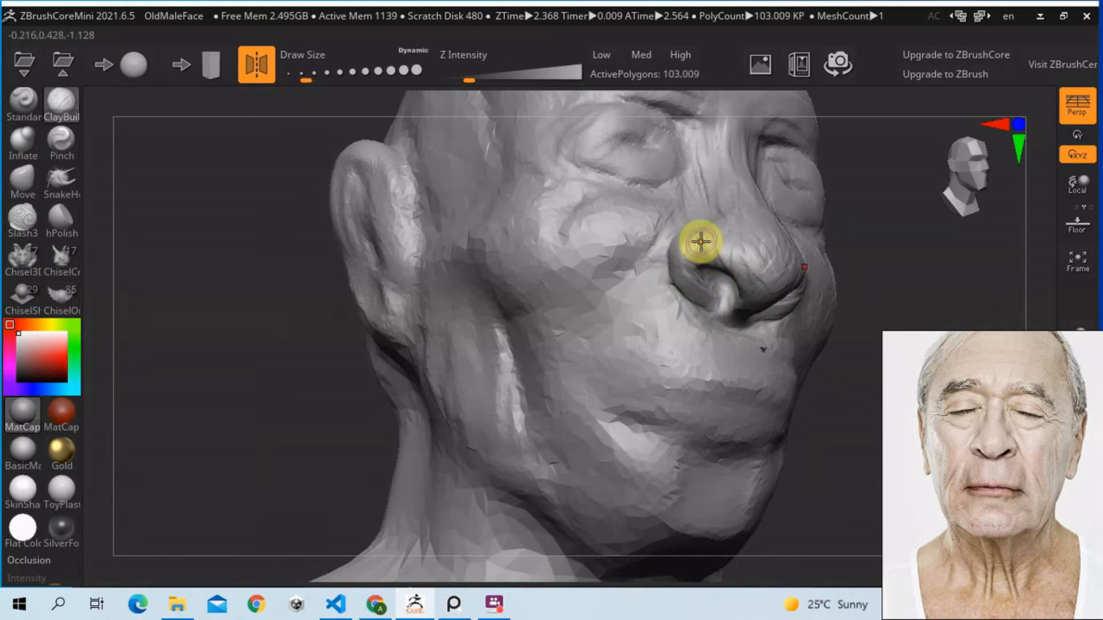
right_click_drag(701, 242, 758, 279)
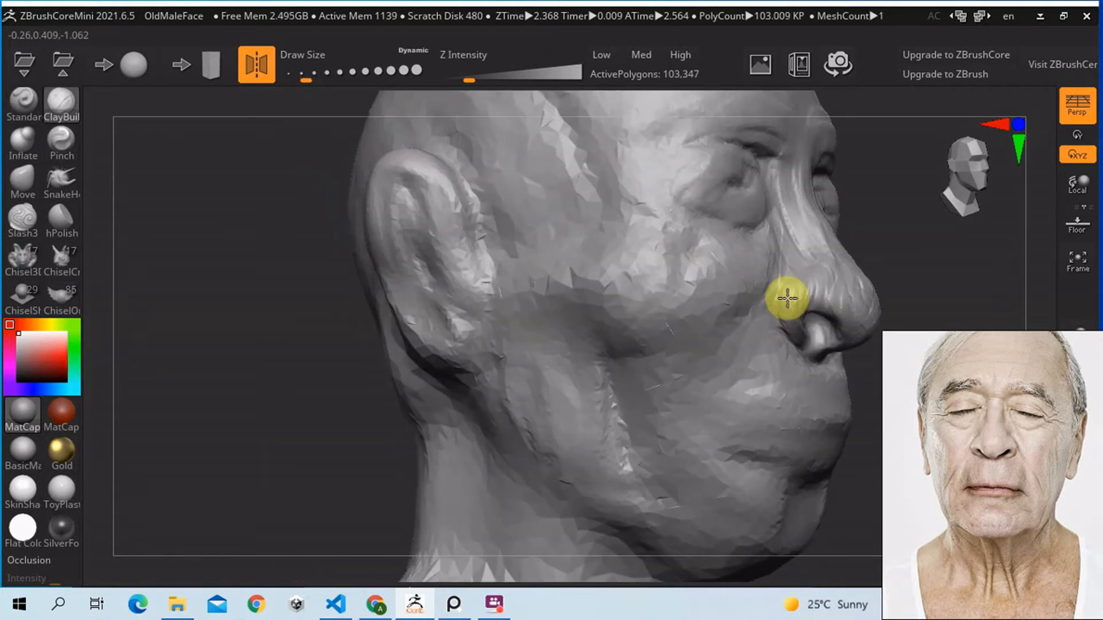
left_click_drag(802, 323, 751, 315)
mouse_move(751, 315)
right_mouse_down()
mouse_move(778, 322)
mouse_move(749, 327)
right_mouse_up()
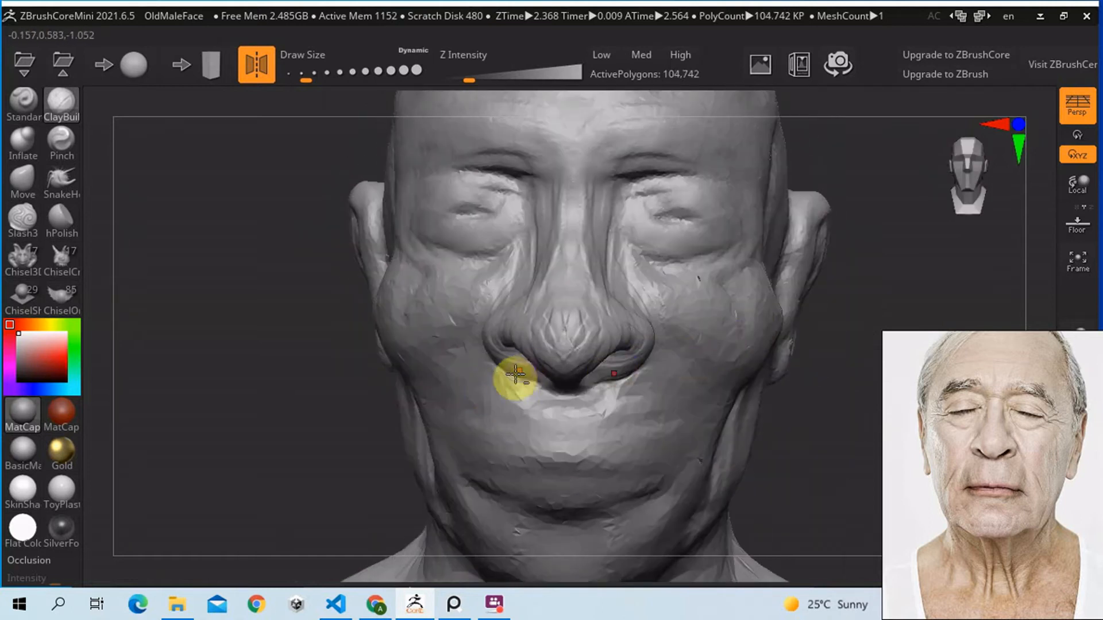
mouse_move(533, 371)
left_mouse_down()
mouse_move(561, 402)
mouse_move(532, 406)
mouse_move(521, 374)
left_mouse_up()
Step: Enlarge the ClayBuildup brush to about 37 and sculpt the philtrum, the mouth line and the lower lip
mouse_move(615, 420)
right_mouse_down("alt")
mouse_move(631, 378)
mouse_move(641, 395)
right_mouse_up("alt")
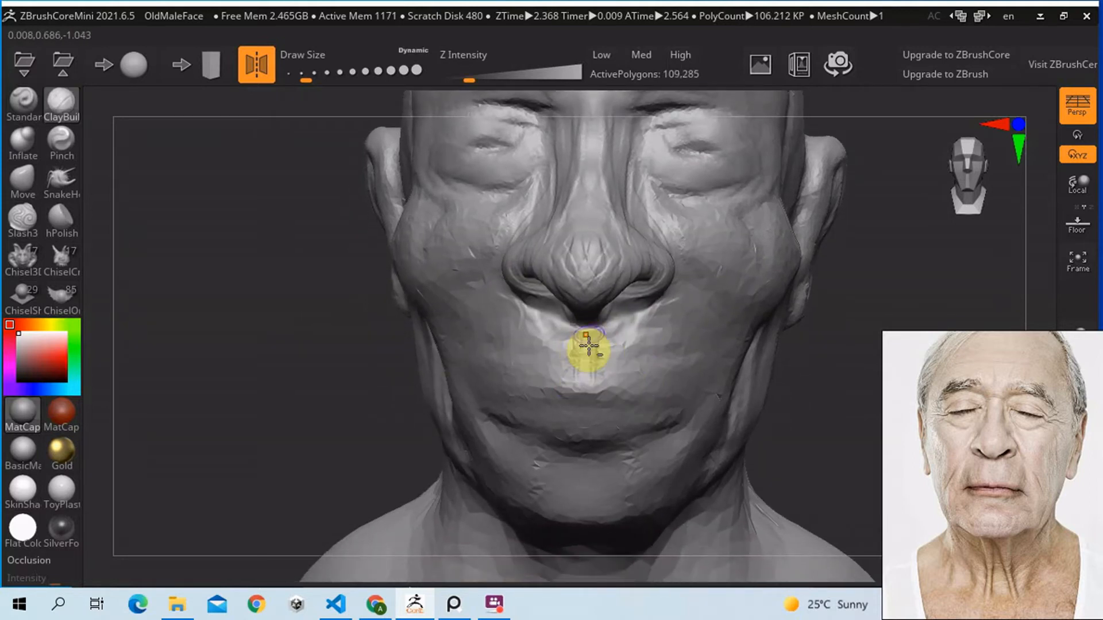
key("s")
left_click_drag(591, 352, 595, 352)
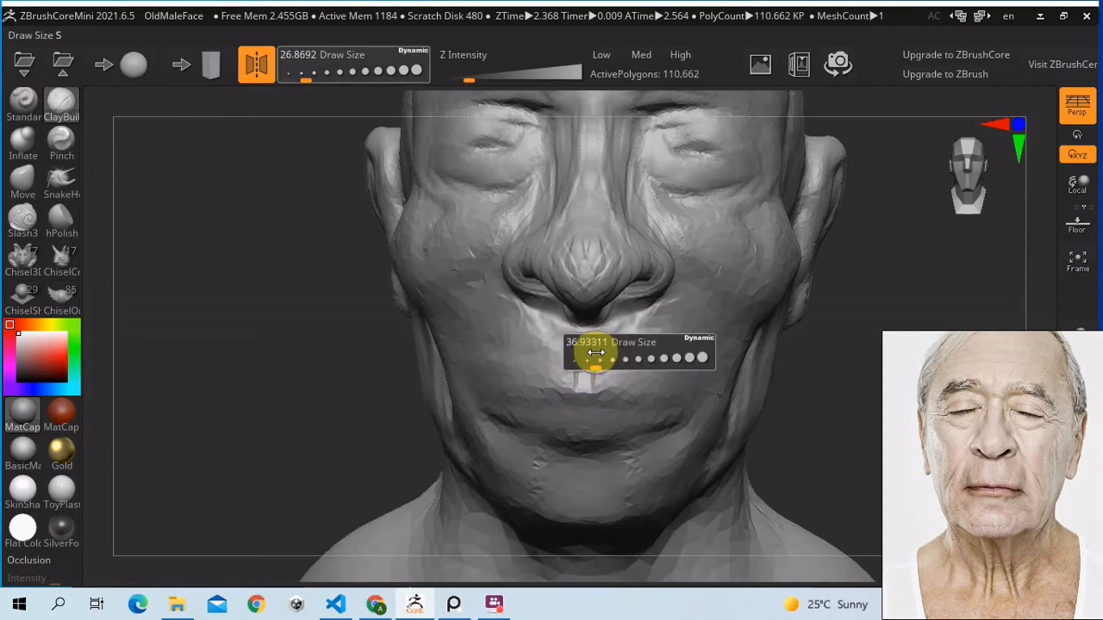
left_click_drag(596, 394, 579, 386)
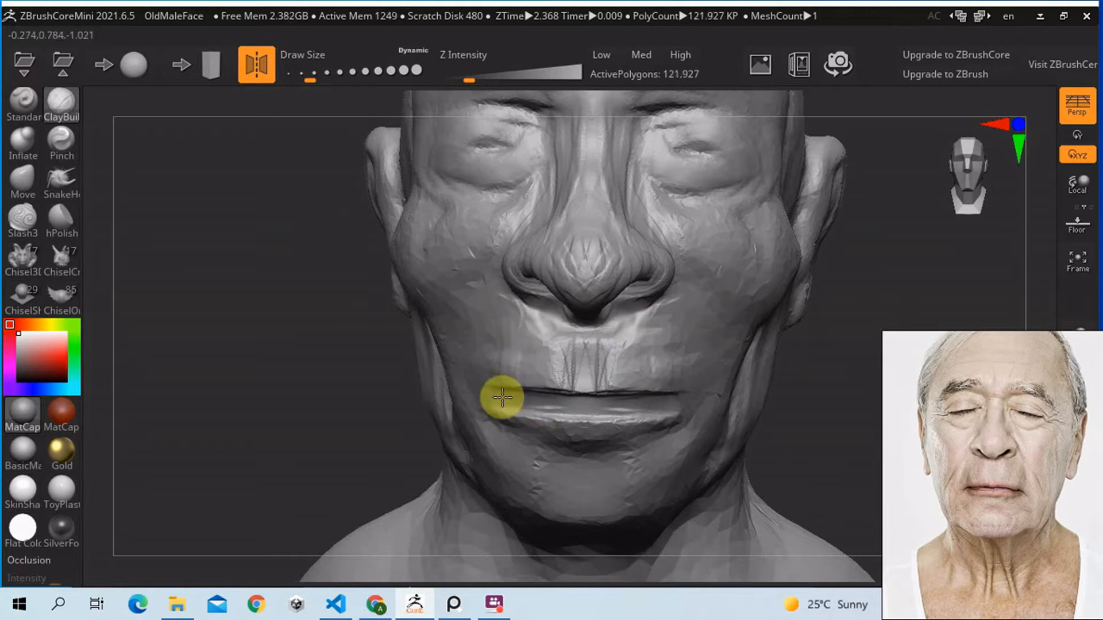
left_click_drag(585, 394, 624, 370)
mouse_move(567, 393)
right_mouse_down()
mouse_move(582, 395)
mouse_move(575, 380)
mouse_move(636, 384)
mouse_move(647, 452)
right_mouse_up()
Step: Reduce the brush size to about 18, add vertical wrinkles above the upper lip and build up the lower lip
right_click_drag(625, 414, 595, 195, "alt")
key("s")
left_click_drag(587, 337, 589, 342)
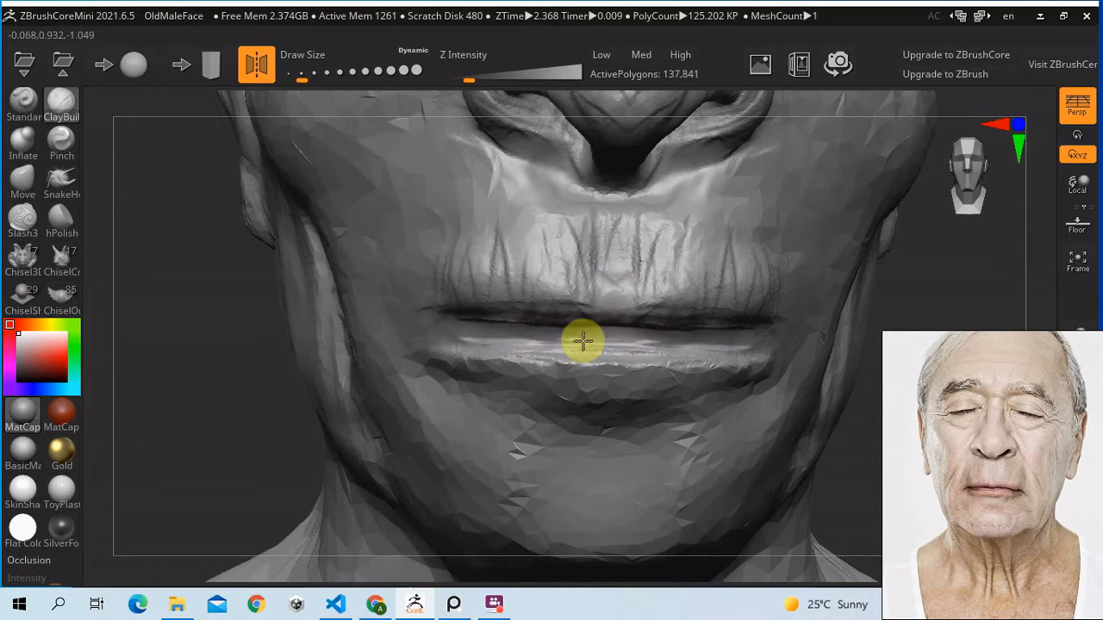
left_click_drag(695, 339, 749, 340)
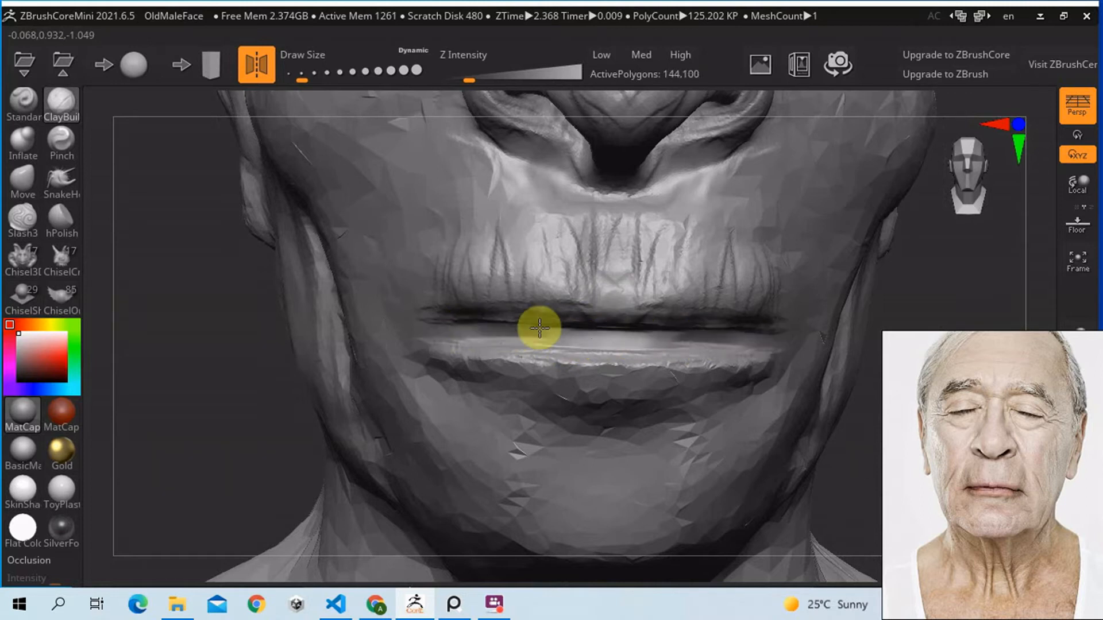
left_click_drag(529, 339, 585, 340)
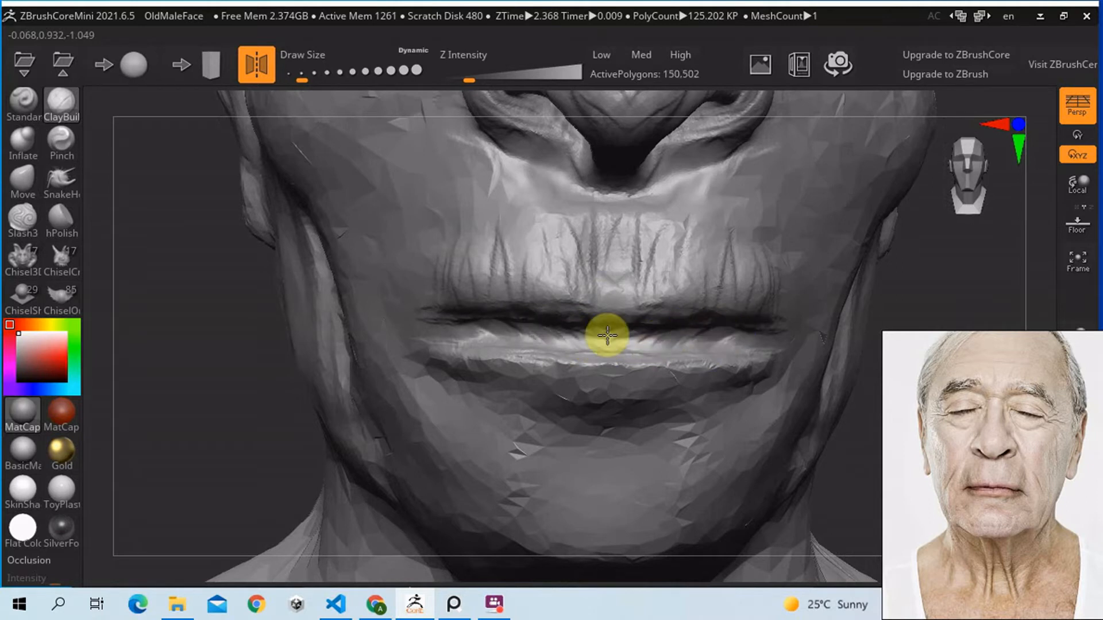
mouse_move(467, 320)
left_mouse_down()
mouse_move(647, 344)
mouse_move(717, 338)
mouse_move(664, 328)
mouse_move(475, 335)
mouse_move(634, 334)
mouse_move(490, 325)
mouse_move(549, 352)
left_mouse_up()
Step: Adjust the brush size for the lips and zoom the reference photo in on the mouth
key("s")
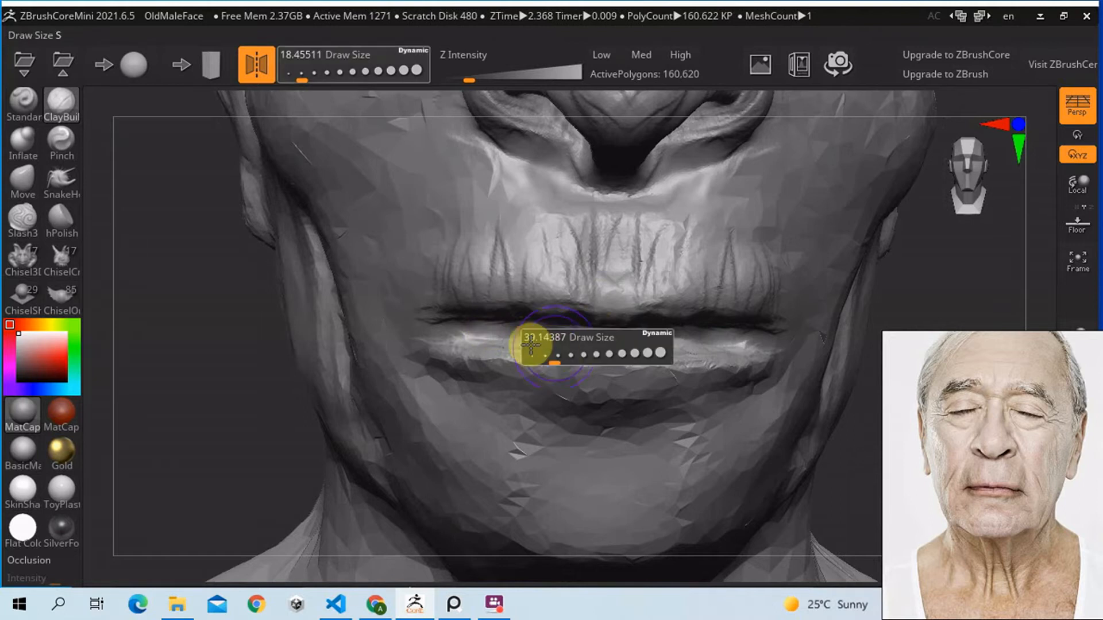
key("s")
left_click_drag(535, 345, 529, 344)
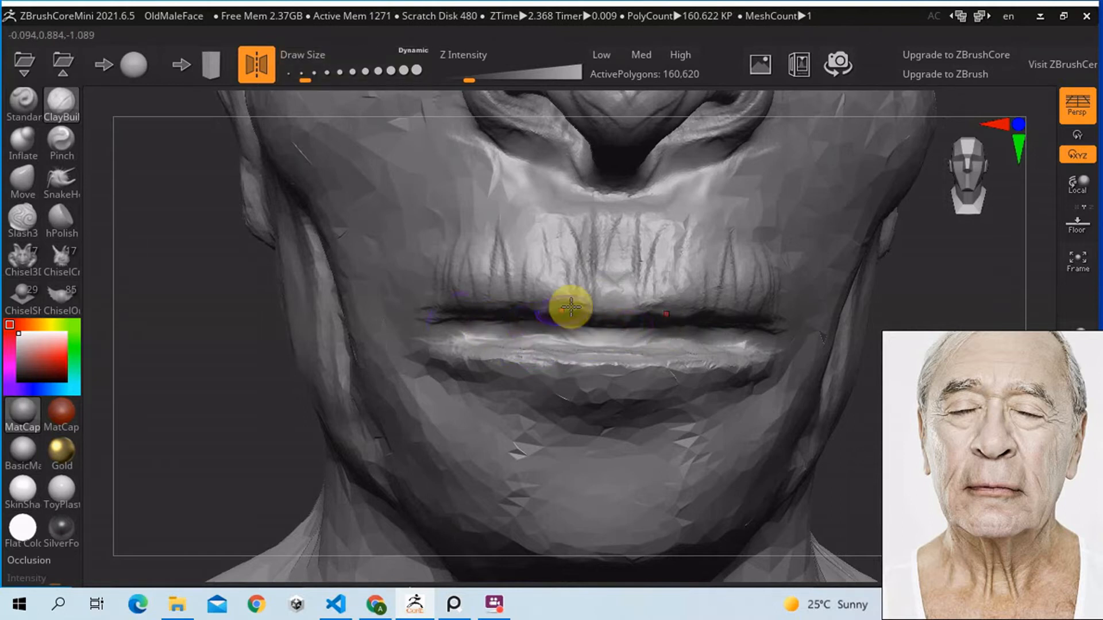
scroll(980, 459, "up", 5)
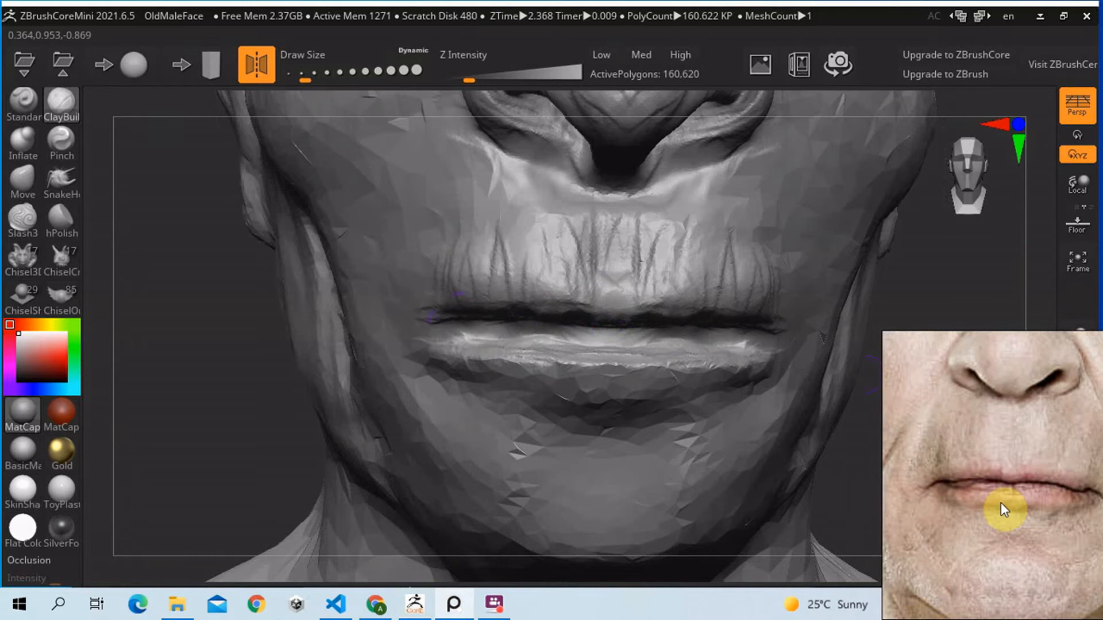
left_click_drag(1016, 496, 990, 496)
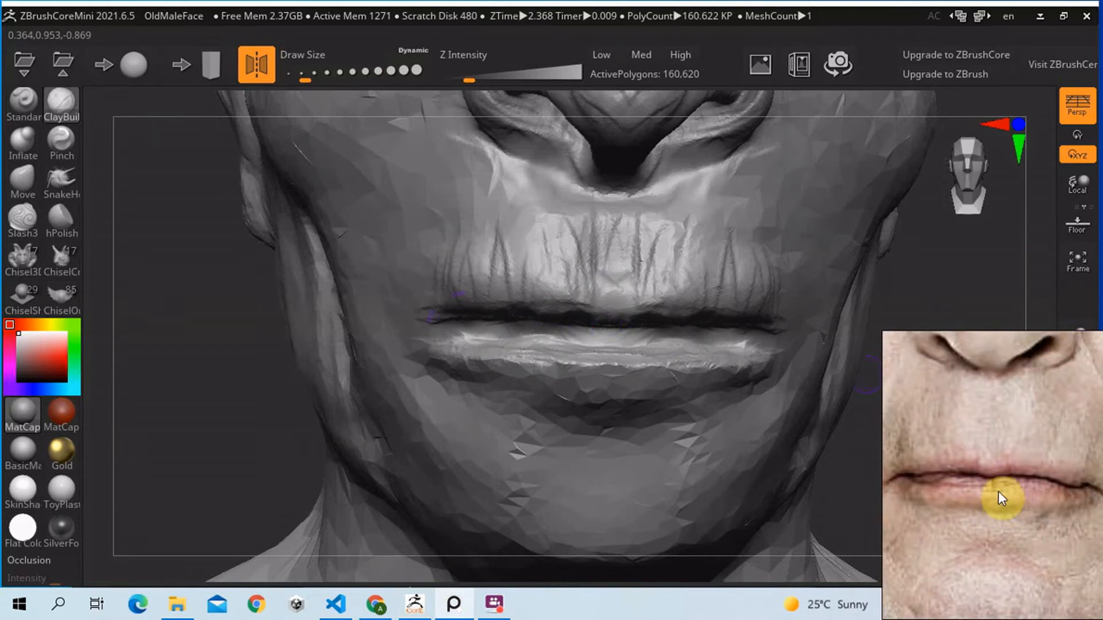
Step: Switch to the Move brush, adjust its size and reshape the profile between the nose base and upper lip from the side
mouse_move(649, 223)
right_mouse_down()
mouse_move(662, 212)
mouse_move(573, 187)
mouse_move(563, 171)
mouse_move(473, 200)
mouse_move(627, 219)
mouse_move(509, 224)
mouse_move(682, 232)
mouse_move(552, 219)
mouse_move(574, 222)
mouse_move(322, 278)
mouse_move(491, 297)
mouse_move(448, 287)
right_mouse_up()
key("s")
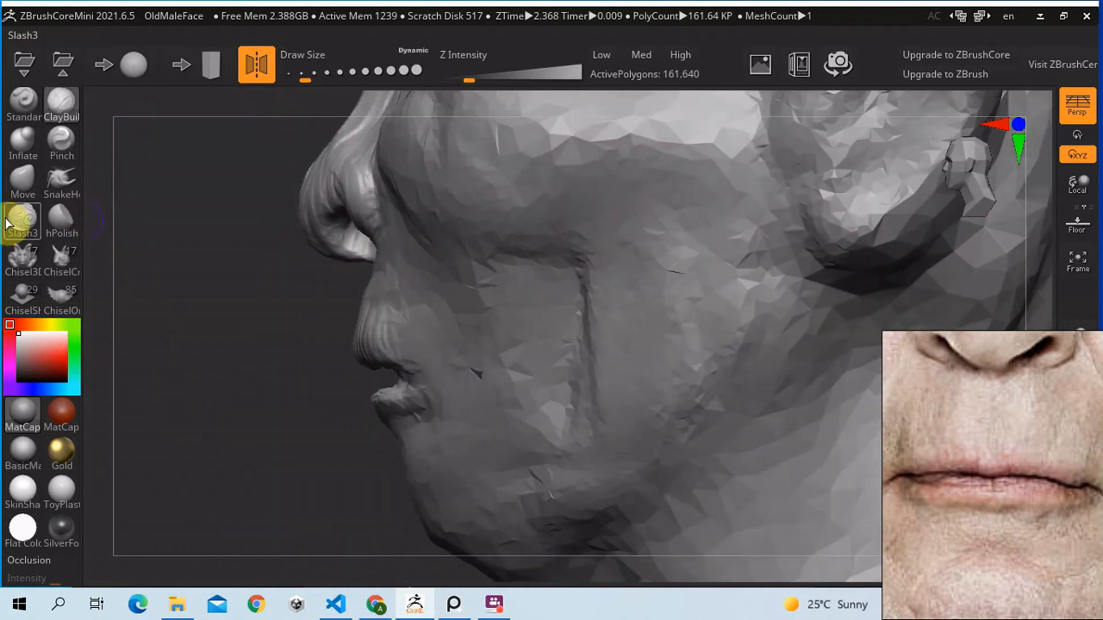
left_click(27, 167)
key("s")
left_click_drag(396, 275, 431, 289)
mouse_move(402, 290)
right_mouse_down()
mouse_move(439, 301)
mouse_move(345, 275)
right_mouse_up()
key("s")
left_click_drag(382, 270, 402, 287)
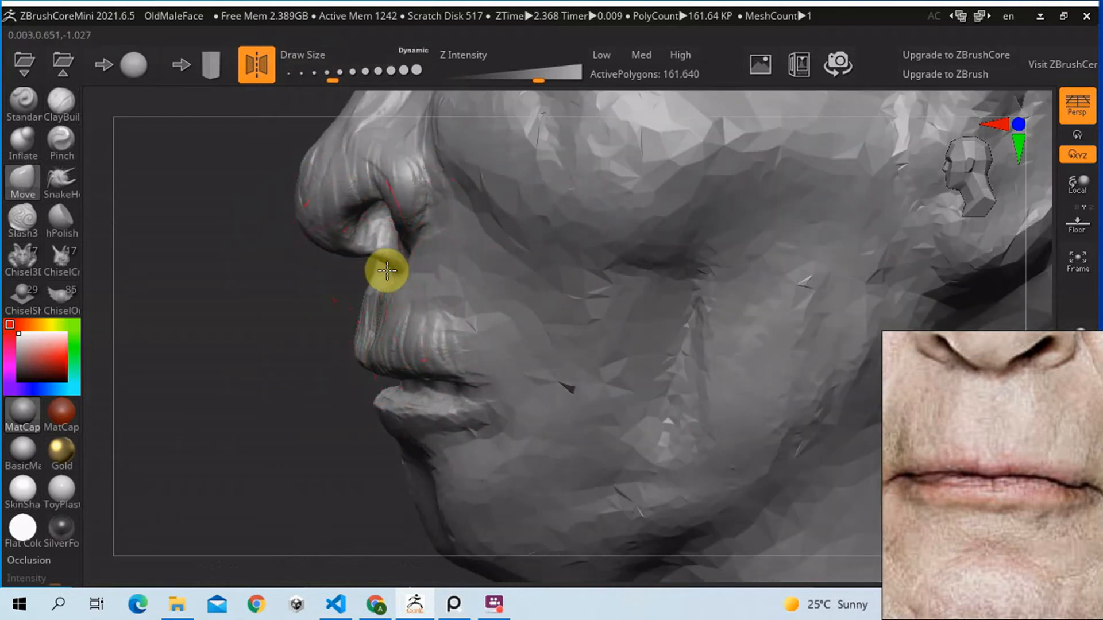
key("s")
left_click_drag(360, 287, 360, 314)
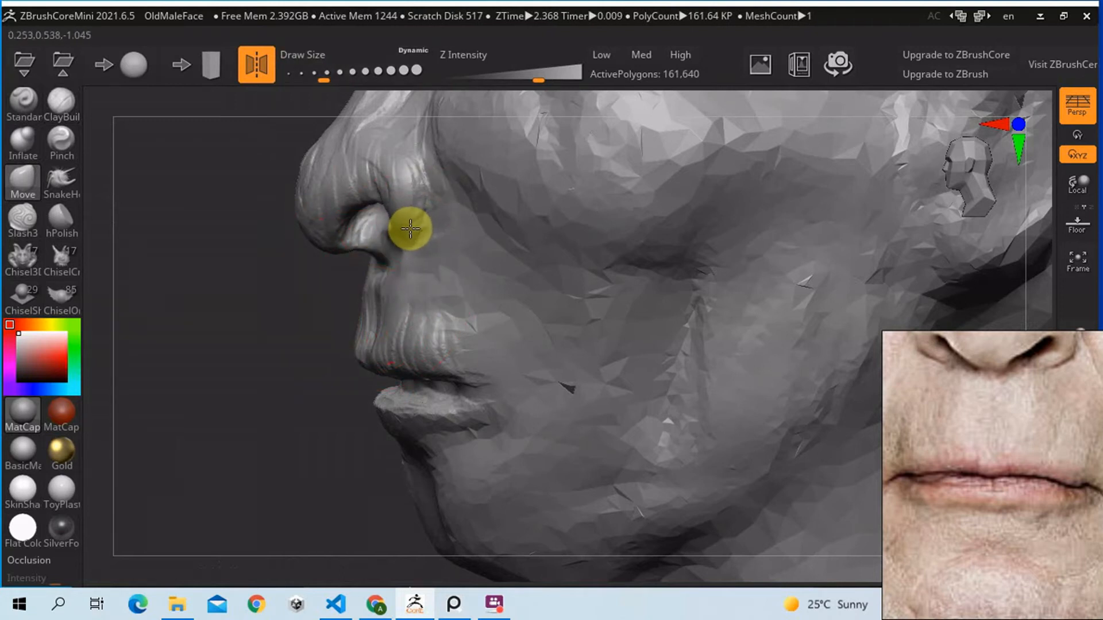
Step: Reduce the Move brush size, refine the underside of the nose and smooth the area around the nostril base
key("s")
left_click_drag(360, 242, 353, 246)
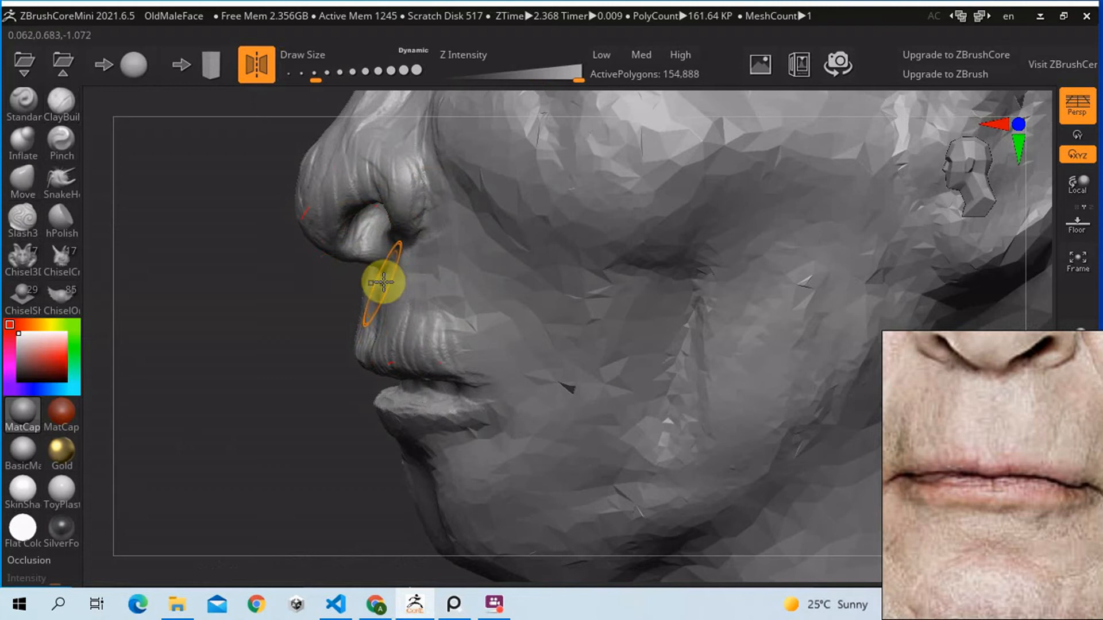
key("b")
key("m")
key("v")
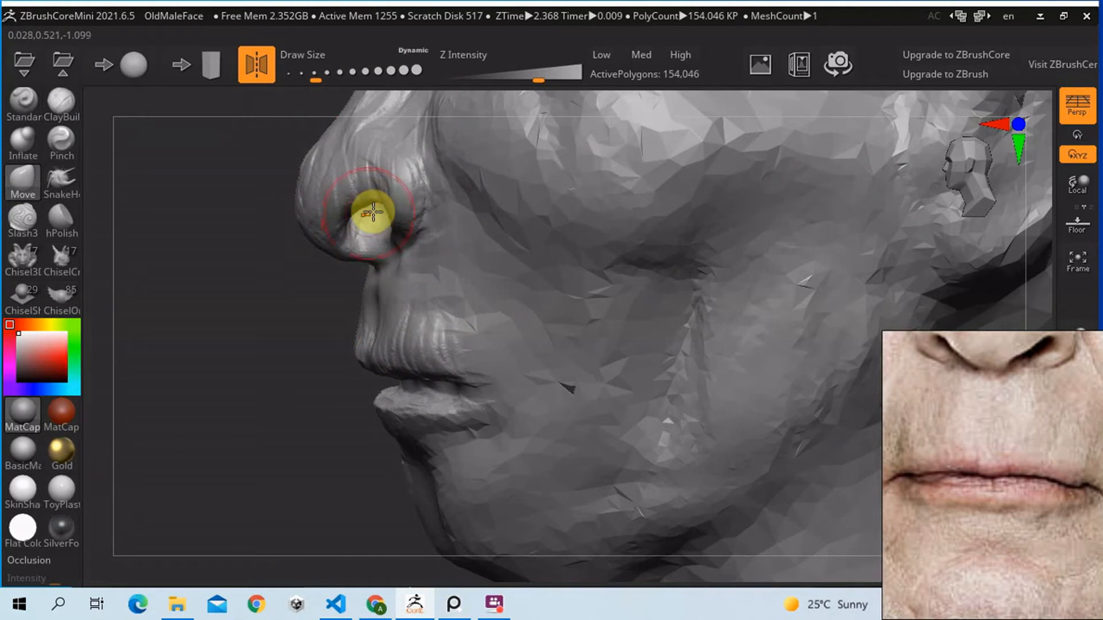
right_click_drag(373, 209, 610, 229)
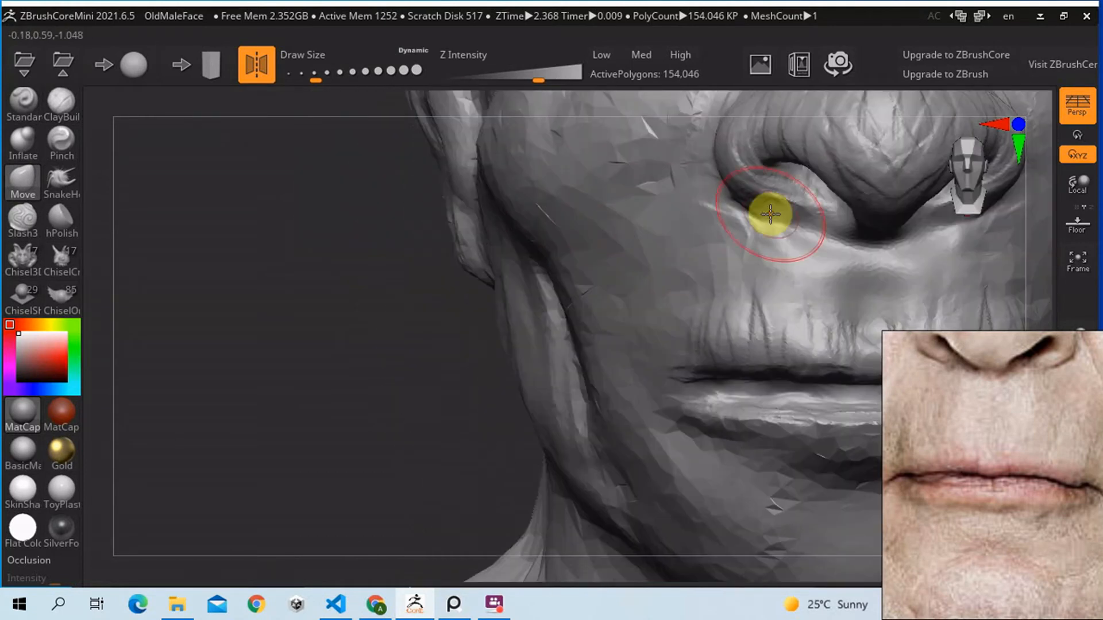
right_click_drag(770, 213, 738, 212)
mouse_move(736, 227)
left_mouse_down("shift")
mouse_move(708, 222)
mouse_move(709, 211)
mouse_move(760, 210)
mouse_move(721, 202)
mouse_move(785, 180)
mouse_move(789, 205)
mouse_move(771, 218)
mouse_move(780, 224)
left_mouse_up("shift")
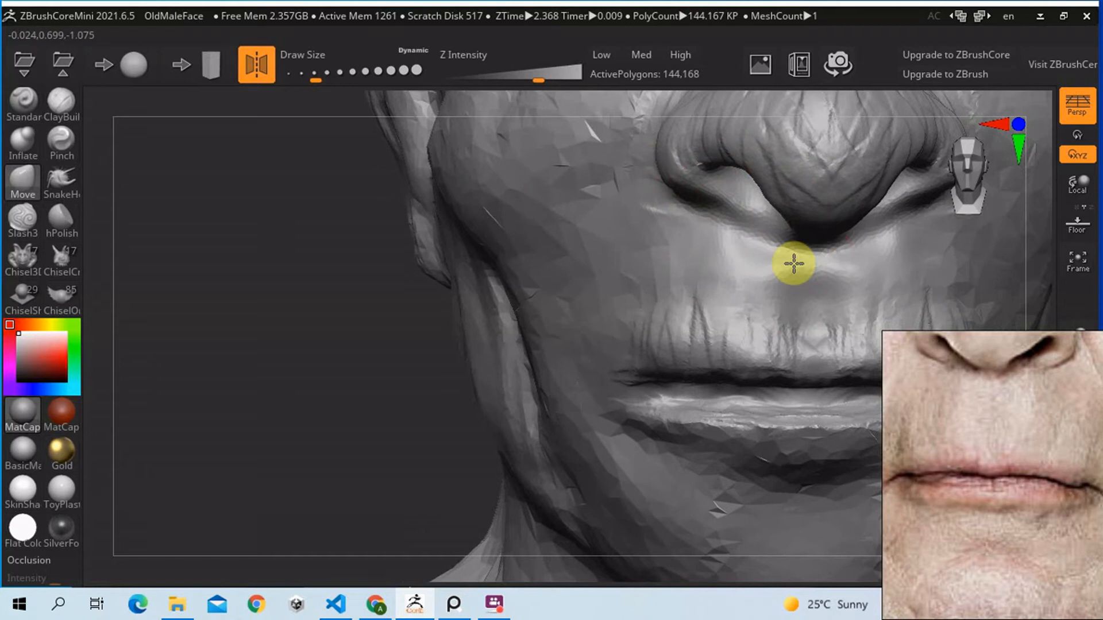
Step: Switch to ClayBuildup at a draw size of about 33 and shape the mouth line and upper lip out to the corners
right_click_drag(793, 264, 667, 270, "ctrl")
right_click_drag(787, 221, 636, 382, "alt")
right_click_drag(637, 330, 654, 402, "ctrl")
right_click_drag(630, 348, 588, 204, "alt")
left_click(69, 105)
right_click_drag(623, 325, 648, 371, "ctrl")
right_click_drag(648, 370, 652, 451, "alt")
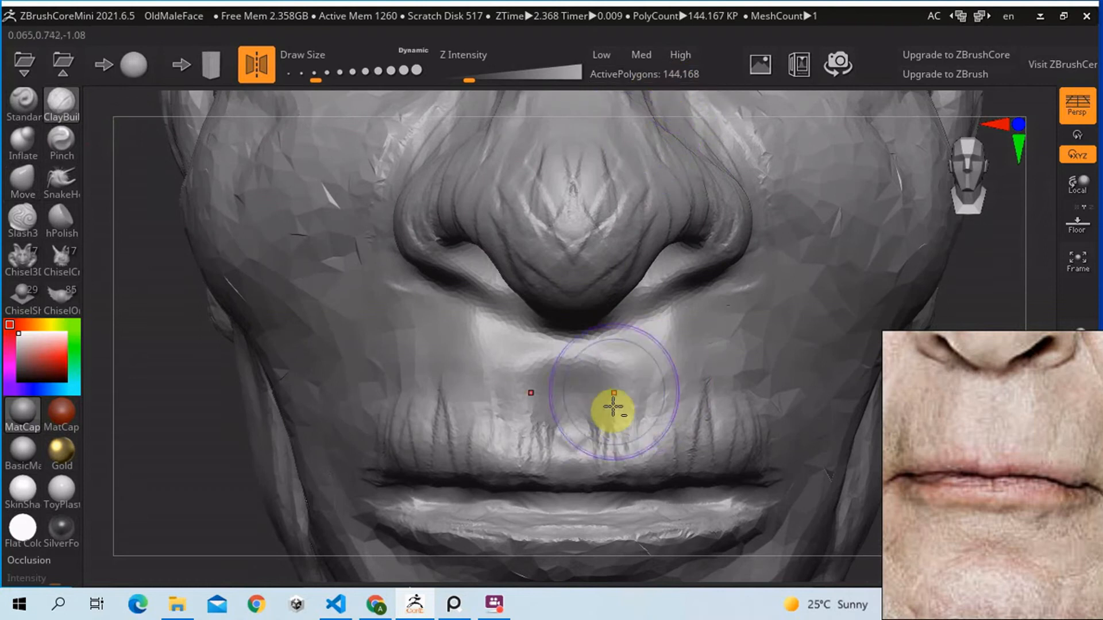
right_click_drag(609, 411, 620, 275, "alt")
key("s")
left_click_drag(499, 269, 492, 271)
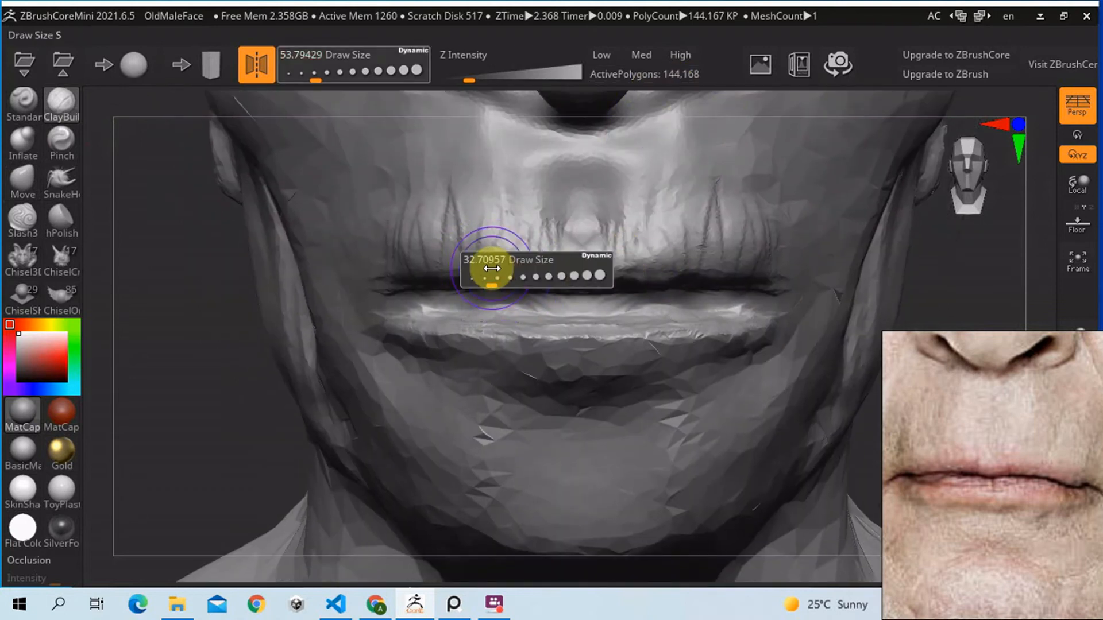
mouse_move(572, 290)
left_mouse_down()
mouse_move(542, 286)
mouse_move(559, 291)
mouse_move(554, 264)
mouse_move(611, 265)
mouse_move(628, 278)
mouse_move(595, 270)
mouse_move(603, 140)
mouse_move(583, 157)
mouse_move(602, 154)
mouse_move(544, 178)
mouse_move(553, 218)
mouse_move(567, 251)
mouse_move(580, 215)
mouse_move(568, 221)
mouse_move(632, 288)
mouse_move(649, 288)
left_mouse_up()
mouse_move(710, 310)
right_mouse_down("alt")
mouse_move(701, 275)
mouse_move(656, 236)
right_mouse_up("alt")
mouse_move(629, 217)
left_mouse_down()
mouse_move(682, 212)
mouse_move(688, 228)
mouse_move(746, 252)
left_mouse_up()
left_click_drag(712, 216, 772, 259)
Step: Shift the reference photo to the mouth corner and fill out the lower lip with clay strokes
left_click_drag(1030, 459, 955, 442)
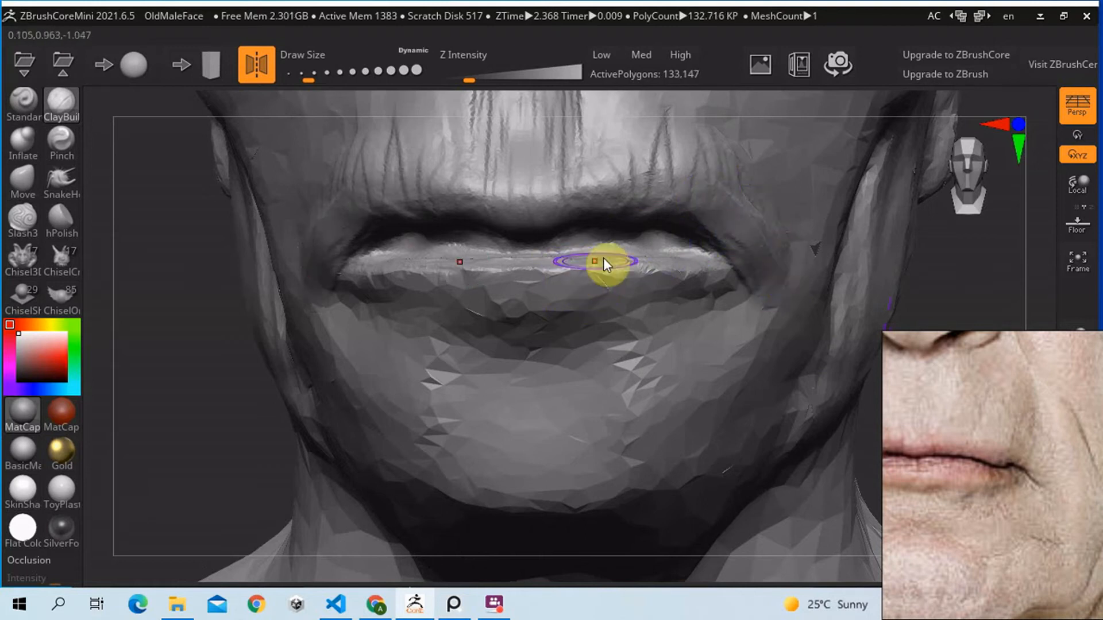
mouse_move(579, 270)
left_mouse_down()
mouse_move(691, 286)
mouse_move(657, 268)
mouse_move(547, 272)
mouse_move(488, 259)
mouse_move(594, 267)
left_mouse_up()
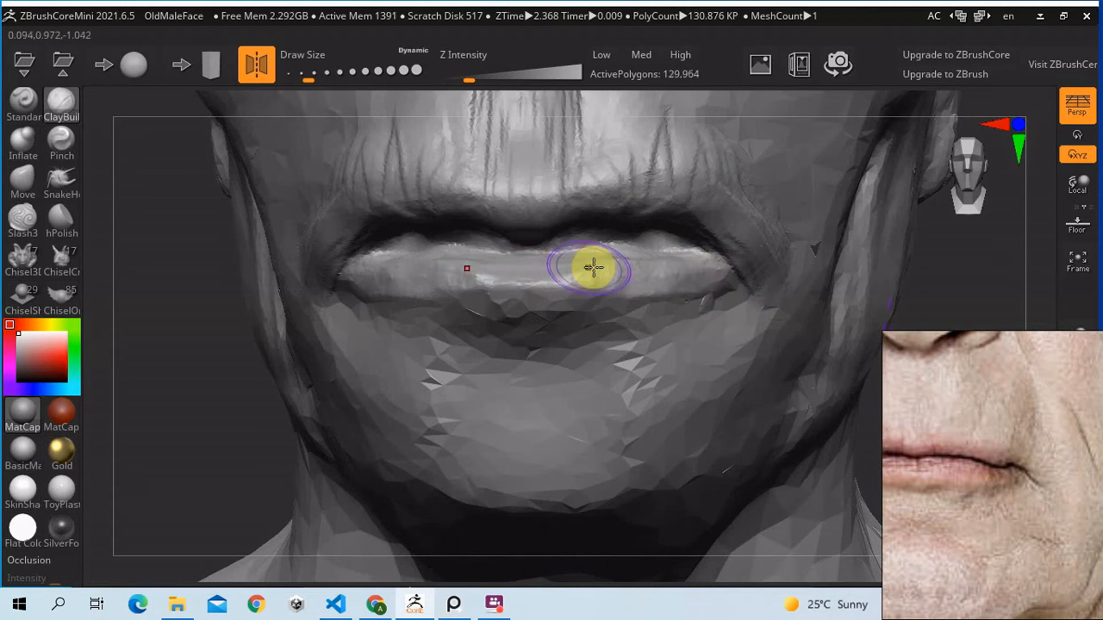
mouse_move(585, 258)
left_mouse_down()
mouse_move(628, 249)
mouse_move(662, 264)
mouse_move(650, 232)
mouse_move(627, 239)
left_mouse_up()
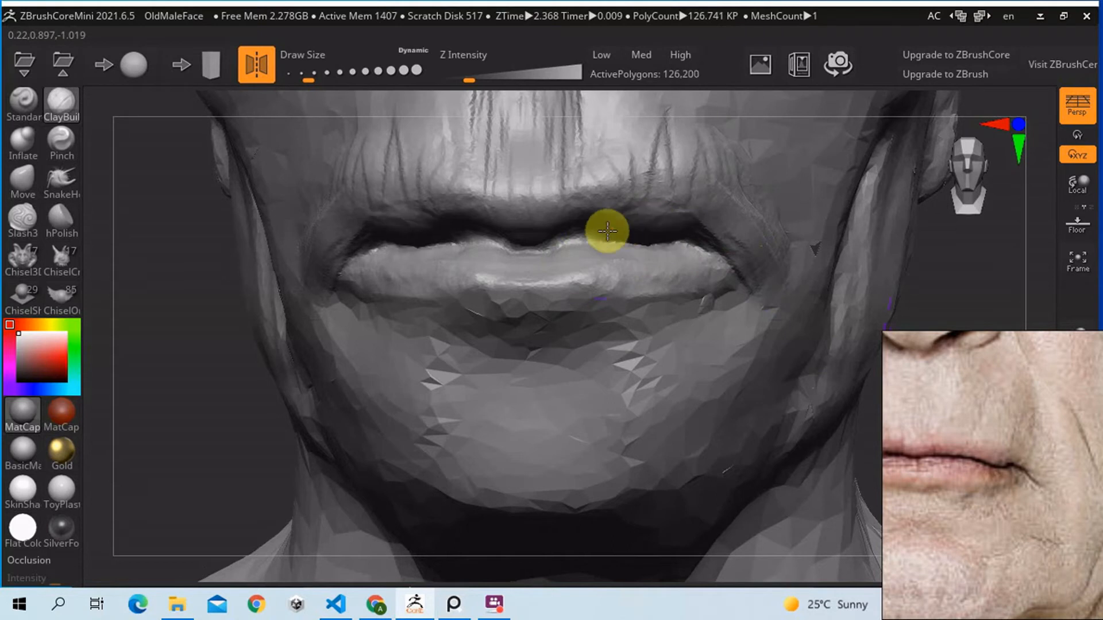
Step: Adjust the brush size, build up the chin and sculpt wrinkles beneath the lower lip
mouse_move(551, 230)
left_mouse_down()
mouse_move(468, 234)
mouse_move(453, 214)
mouse_move(390, 236)
mouse_move(401, 271)
mouse_move(470, 267)
mouse_move(483, 285)
mouse_move(574, 295)
mouse_move(521, 317)
mouse_move(514, 278)
mouse_move(610, 275)
mouse_move(591, 286)
mouse_move(578, 270)
mouse_move(499, 290)
mouse_move(512, 323)
mouse_move(635, 268)
mouse_move(694, 297)
mouse_move(708, 343)
mouse_move(672, 357)
mouse_move(657, 381)
mouse_move(640, 316)
mouse_move(532, 342)
mouse_move(497, 390)
left_mouse_up()
key("s")
mouse_move(520, 389)
left_mouse_down()
mouse_move(530, 389)
mouse_move(505, 458)
mouse_move(495, 428)
mouse_move(502, 495)
left_mouse_up()
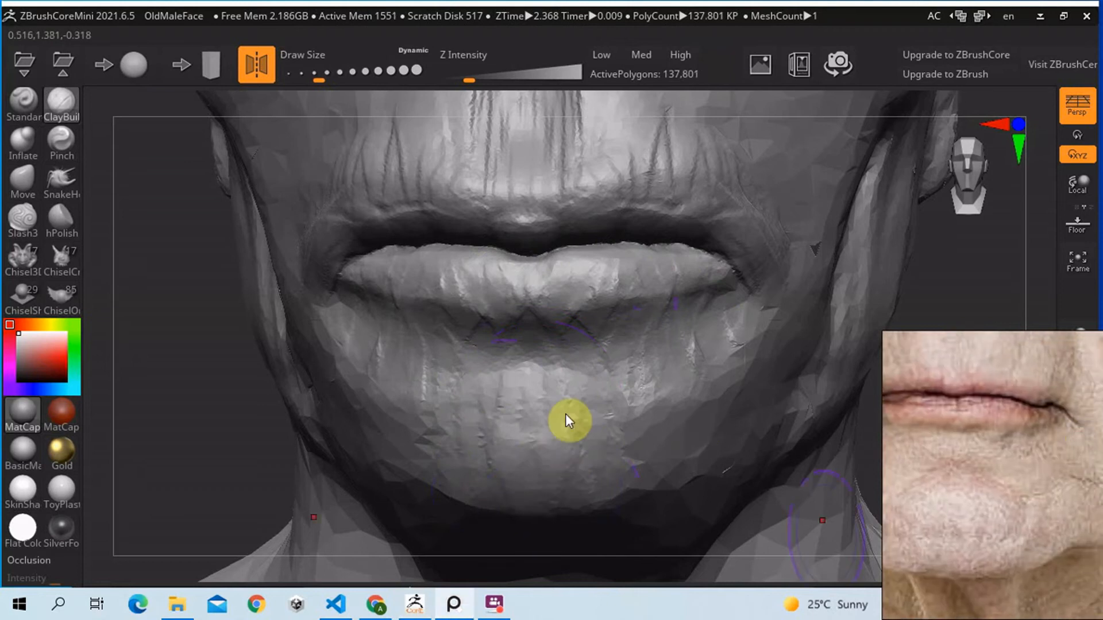
mouse_move(501, 406)
left_mouse_down()
mouse_move(414, 450)
mouse_move(479, 481)
left_mouse_up()
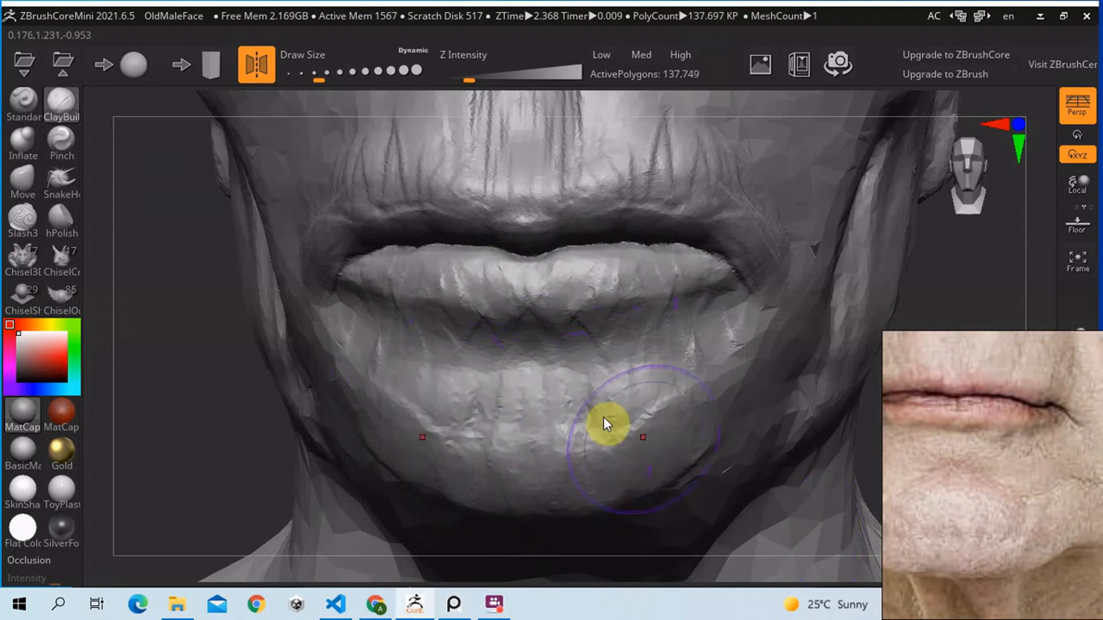
mouse_move(448, 417)
left_mouse_down()
mouse_move(472, 440)
mouse_move(461, 422)
left_mouse_up()
mouse_move(462, 325)
right_mouse_down()
mouse_move(485, 330)
mouse_move(441, 321)
right_mouse_up()
key("s")
mouse_move(437, 345)
left_mouse_down()
mouse_move(394, 330)
mouse_move(461, 352)
mouse_move(463, 335)
mouse_move(532, 369)
mouse_move(561, 369)
mouse_move(500, 343)
mouse_move(398, 411)
mouse_move(364, 401)
mouse_move(372, 417)
mouse_move(460, 389)
mouse_move(630, 425)
mouse_move(745, 345)
left_mouse_up()
key("s")
left_click_drag(532, 246, 550, 244)
Step: Sculpt long vertical folds between the nose and the upper lip, resizing the brush between strokes
right_click_drag(672, 181, 593, 290, "alt")
mouse_move(570, 161)
left_mouse_down()
mouse_move(566, 246)
mouse_move(588, 251)
left_mouse_up()
left_click_drag(612, 196, 612, 251)
mouse_move(632, 178)
left_mouse_down()
mouse_move(634, 259)
mouse_move(647, 177)
left_mouse_up()
key("s")
left_click_drag(624, 218, 622, 267)
left_click_drag(669, 167, 693, 270)
left_click_drag(465, 201, 467, 250)
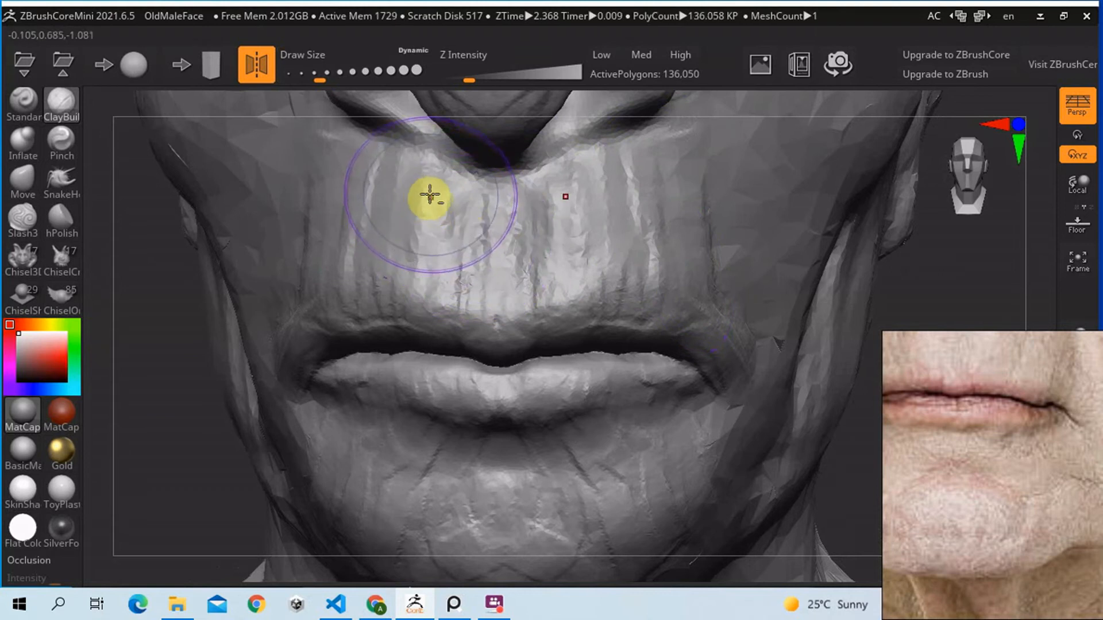
key("s")
mouse_move(434, 200)
left_mouse_down()
mouse_move(432, 252)
mouse_move(467, 251)
left_mouse_up()
mouse_move(480, 201)
left_mouse_down()
mouse_move(488, 253)
mouse_move(517, 266)
left_mouse_up()
Step: From a three-quarter view, extend the vertical folds beside the upper lip and deepen the crease at the mouth corner
right_click_drag(517, 266, 431, 233)
mouse_move(316, 177)
left_mouse_down()
mouse_move(308, 285)
mouse_move(356, 316)
mouse_move(345, 309)
left_mouse_up()
key("s")
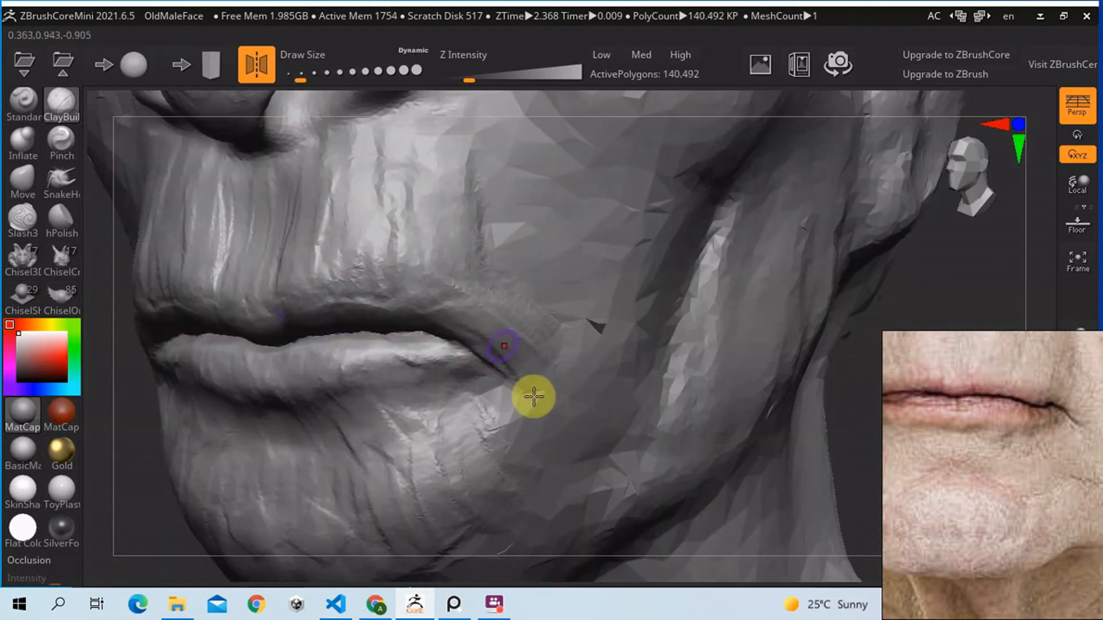
left_click_drag(504, 384, 508, 374)
key("s")
mouse_move(492, 310)
left_mouse_down()
mouse_move(534, 365)
mouse_move(500, 253)
mouse_move(519, 234)
mouse_move(511, 190)
left_mouse_up()
Step: Zoom out the reference photo, set the brush to about 45 and carve cheek folds from beside the nose past the mouth
right_click_drag(595, 310, 460, 312, "ctrl")
right_click_drag(586, 240, 621, 353, "shift")
right_click_drag(649, 288, 668, 335, "alt")
left_click_drag(962, 444, 990, 439)
scroll(1002, 445, "down", 3)
right_click_drag(479, 282, 501, 295)
key("s")
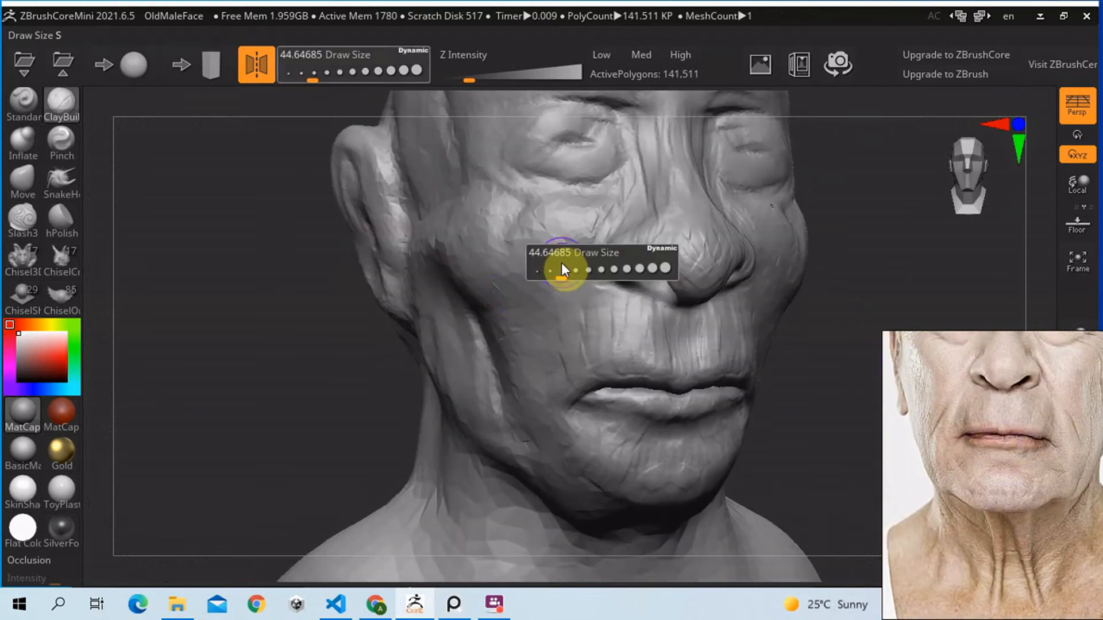
mouse_move(591, 224)
left_mouse_down("alt")
mouse_move(561, 214)
mouse_move(586, 202)
mouse_move(564, 207)
mouse_move(534, 267)
left_mouse_up("alt")
mouse_move(605, 203)
left_mouse_down()
mouse_move(574, 247)
mouse_move(546, 352)
mouse_move(492, 399)
mouse_move(505, 386)
mouse_move(502, 411)
mouse_move(550, 357)
mouse_move(526, 388)
left_mouse_up()
key("s")
left_click_drag(510, 435, 518, 444)
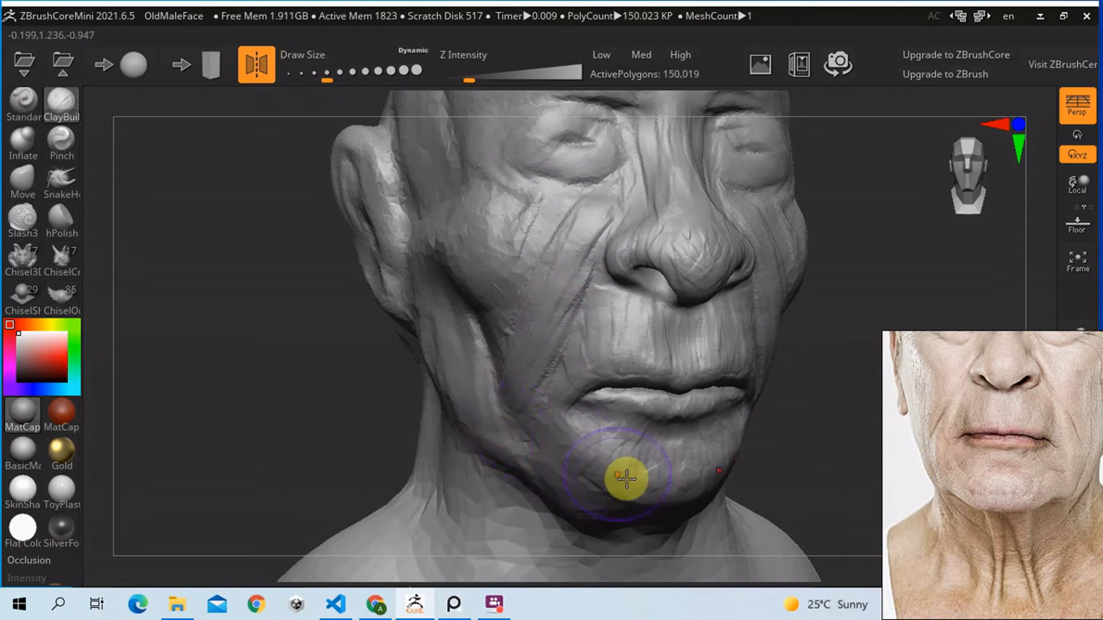
Step: Carve beneath the chin and cut deep vertical folds down the front of the neck
mouse_move(645, 494)
right_mouse_down()
mouse_move(626, 431)
mouse_move(628, 441)
right_mouse_up()
mouse_move(632, 500)
left_mouse_down("alt")
mouse_move(643, 457)
mouse_move(608, 468)
left_mouse_up("alt")
right_click_drag(666, 434, 619, 255, "alt")
left_click_drag(621, 314, 579, 474, "alt")
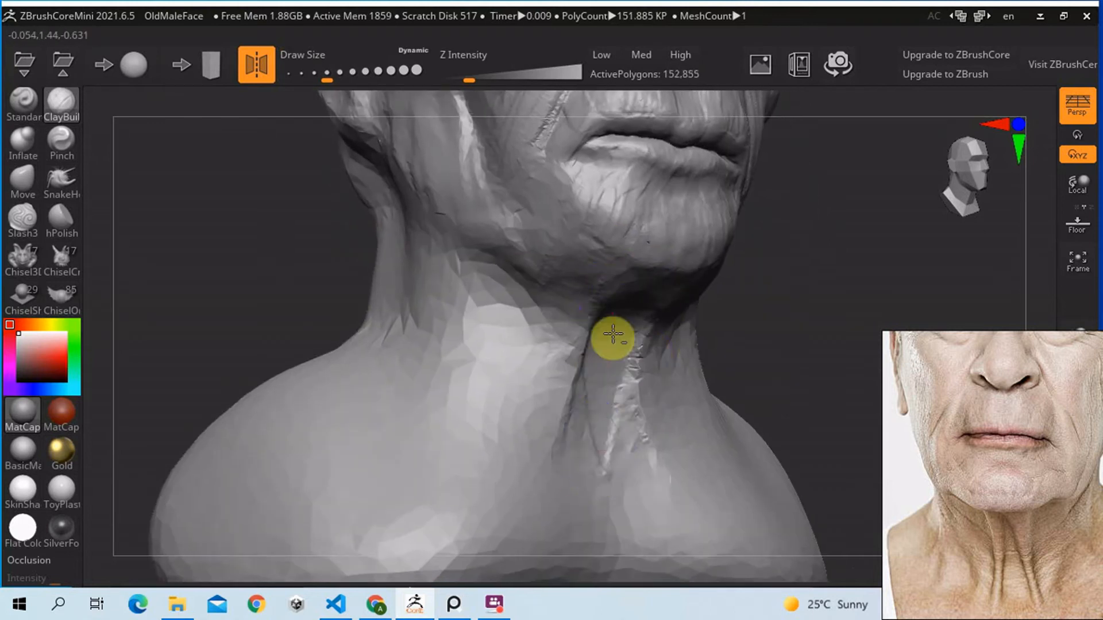
left_click_drag(613, 337, 587, 528, "alt")
left_click_drag(603, 393, 589, 527, "alt")
left_click_drag(603, 416, 586, 527, "alt")
mouse_move(611, 390)
right_mouse_down()
mouse_move(586, 387)
mouse_move(523, 423)
right_mouse_up()
mouse_move(520, 499)
left_mouse_down()
mouse_move(547, 472)
mouse_move(525, 407)
left_mouse_up()
right_click_drag(554, 373, 586, 355)
key("s")
left_click_drag(586, 355, 578, 354)
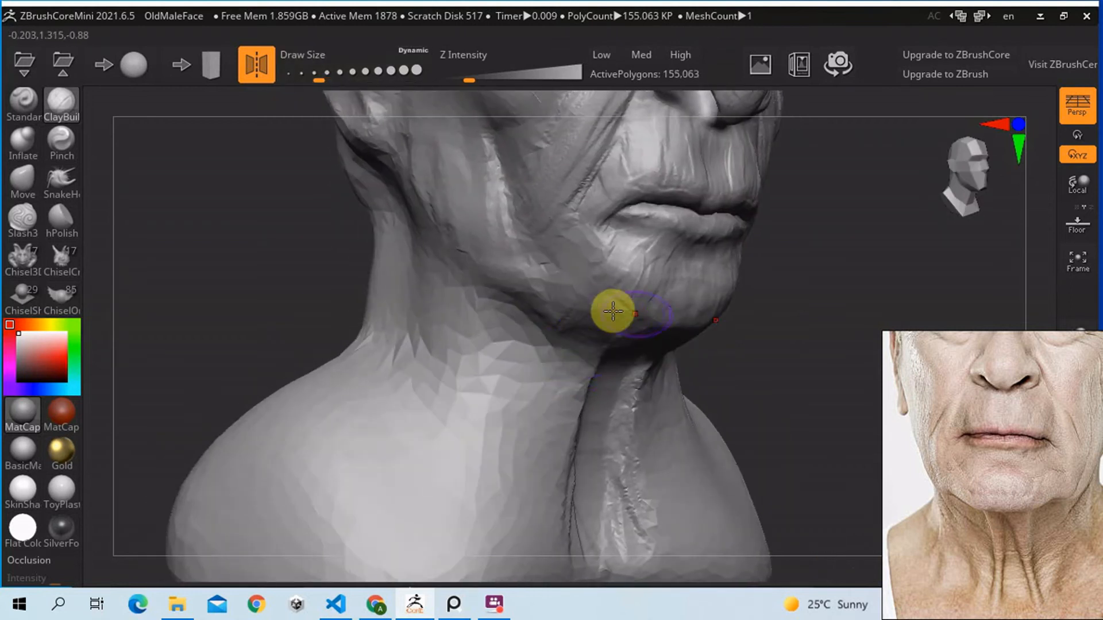
Step: Carve additional neck grooves from under the jaw to the collar area to form loose skin cords beside the throat
mouse_move(616, 310)
right_mouse_down()
mouse_move(603, 271)
mouse_move(585, 265)
right_mouse_up()
mouse_move(595, 239)
left_mouse_down("alt")
mouse_move(591, 305)
mouse_move(601, 250)
mouse_move(566, 379)
left_mouse_up("alt")
mouse_move(505, 305)
left_mouse_down("alt")
mouse_move(473, 352)
mouse_move(477, 494)
left_mouse_up("alt")
left_click_drag(490, 249, 460, 384, "alt")
left_click_drag(475, 298, 452, 409, "alt")
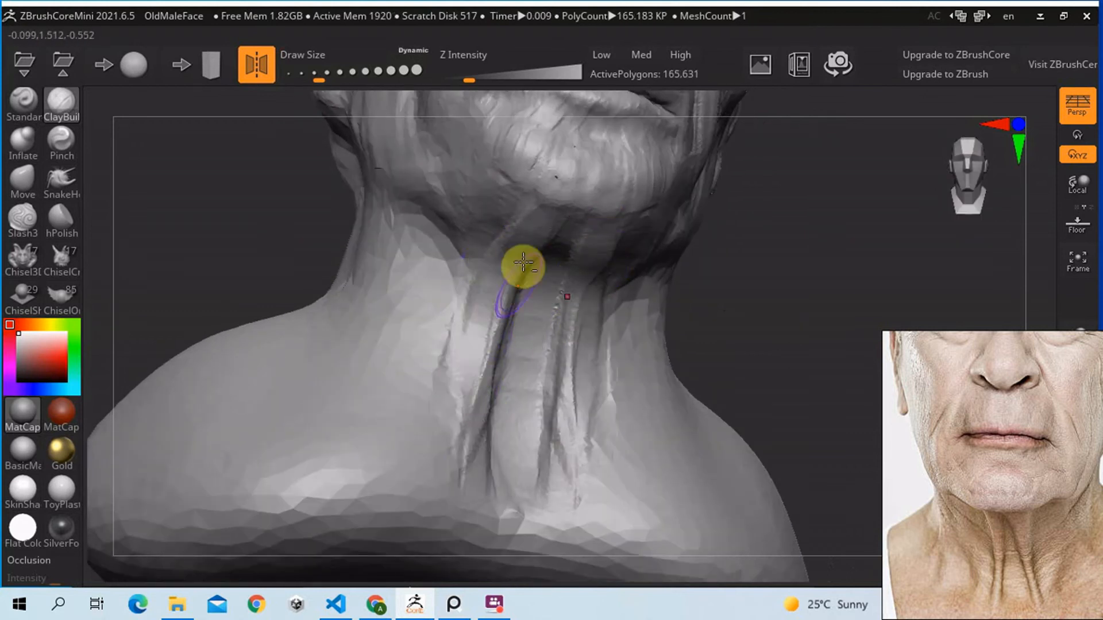
mouse_move(538, 226)
left_mouse_down("alt")
mouse_move(509, 375)
mouse_move(474, 414)
left_mouse_up("alt")
left_click_drag(502, 360, 474, 487, "alt")
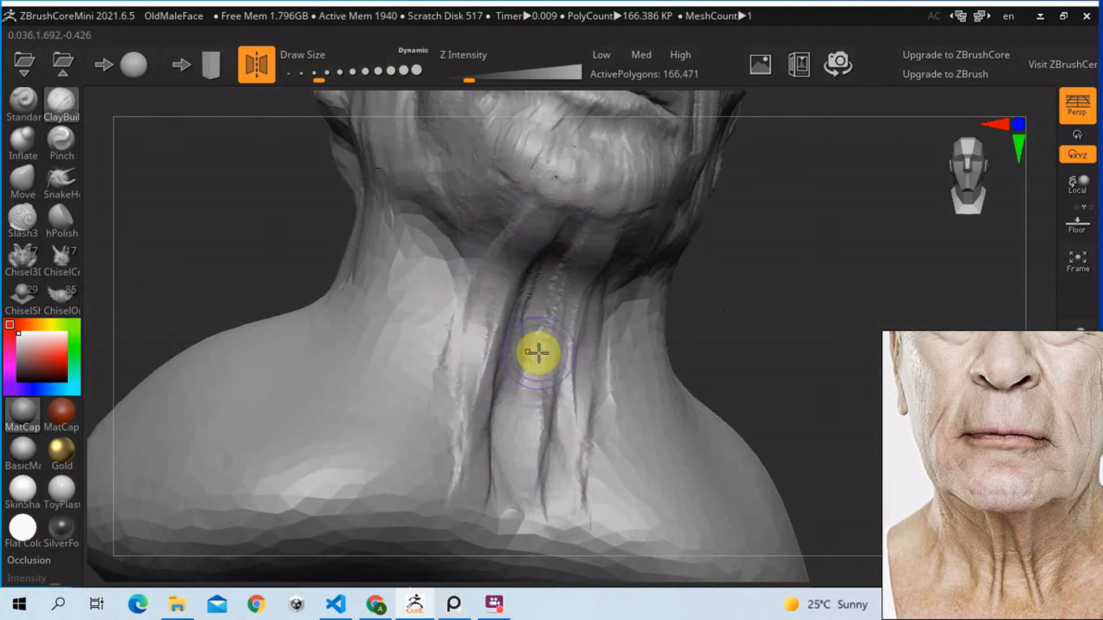
Step: Build up the jowl along the lower jawline from the side
right_click_drag(540, 352, 505, 386)
right_click_drag(538, 430, 539, 446, "shift")
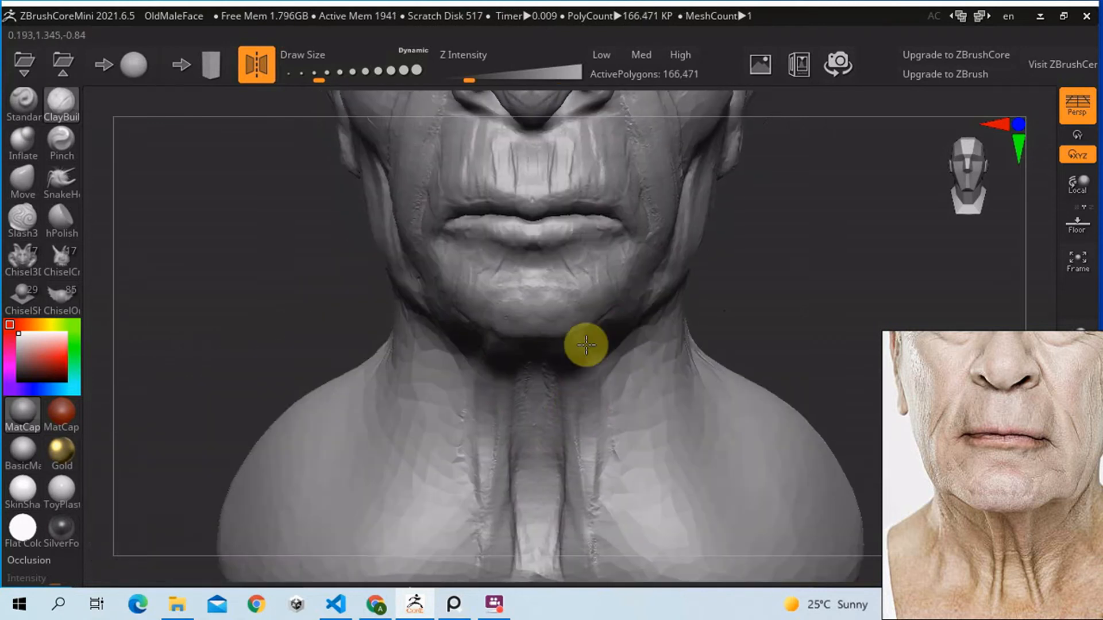
right_click_drag(585, 344, 514, 377, "alt")
right_click_drag(589, 320, 550, 292)
left_click_drag(478, 303, 458, 265)
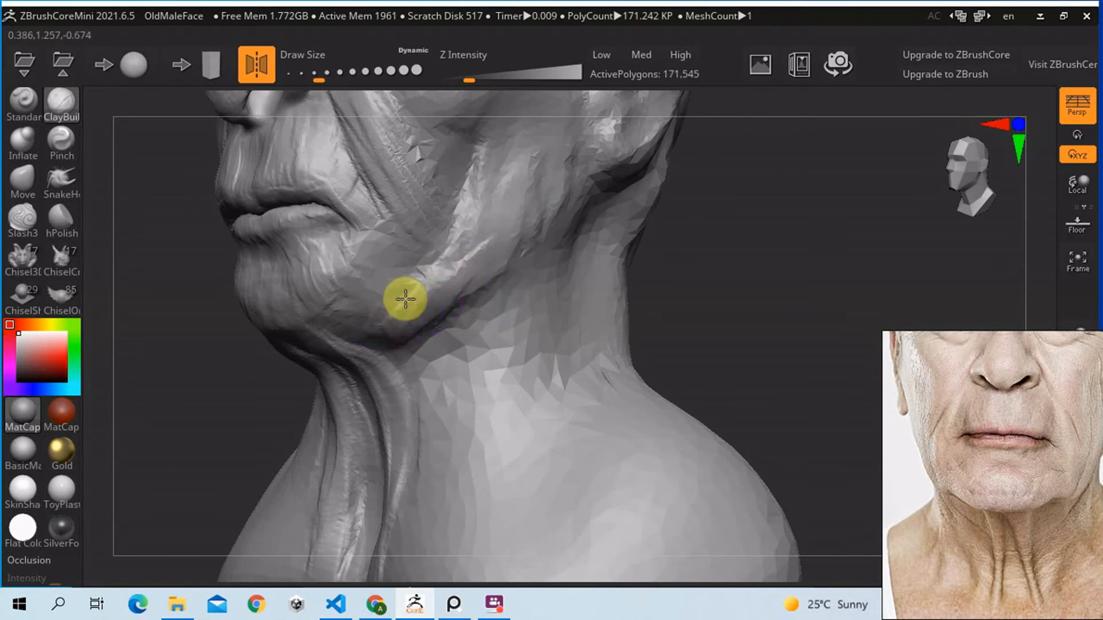
mouse_move(381, 299)
left_mouse_down()
mouse_move(349, 282)
mouse_move(362, 290)
left_mouse_up()
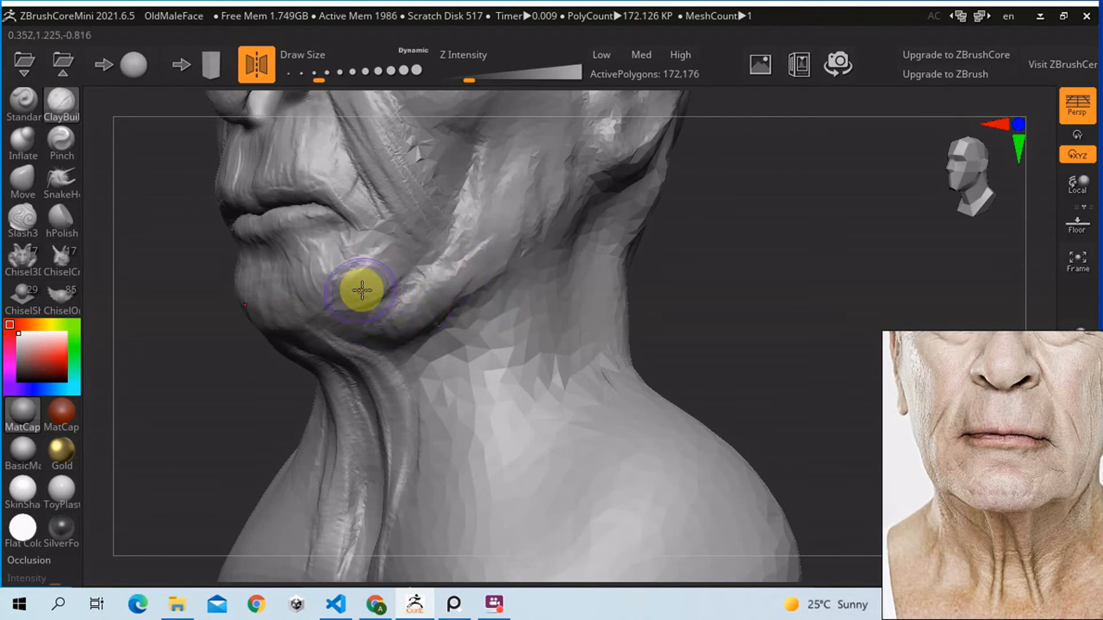
Step: Add clay to the chin and the area below the mouth corner
right_click_drag(335, 263, 445, 304)
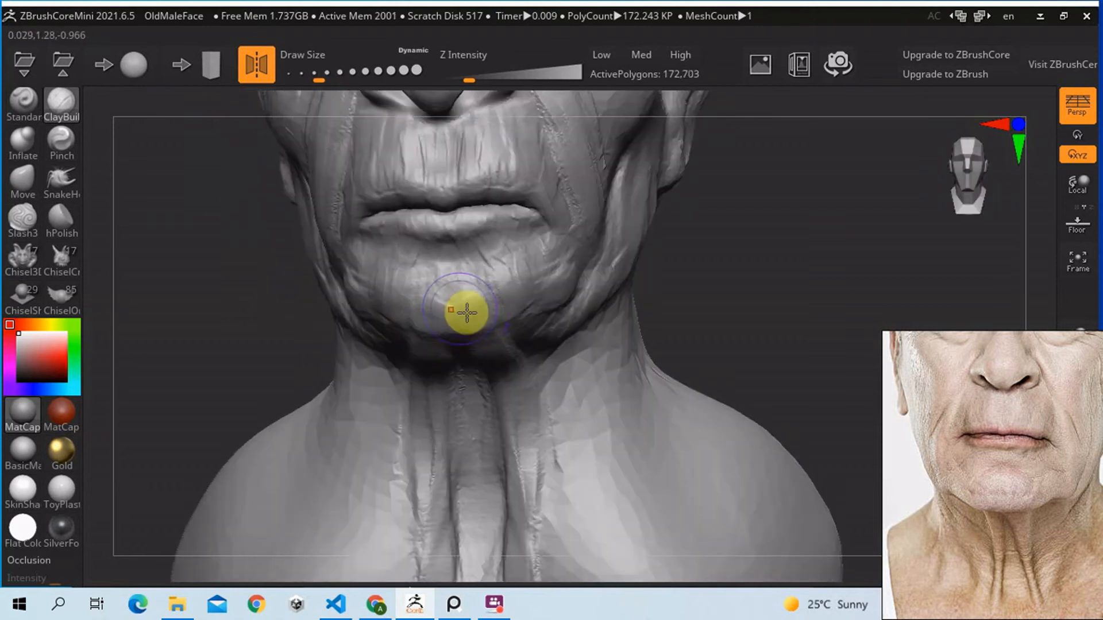
right_click_drag(459, 304, 483, 310)
mouse_move(486, 310)
left_mouse_down()
mouse_move(465, 293)
mouse_move(501, 265)
left_mouse_up()
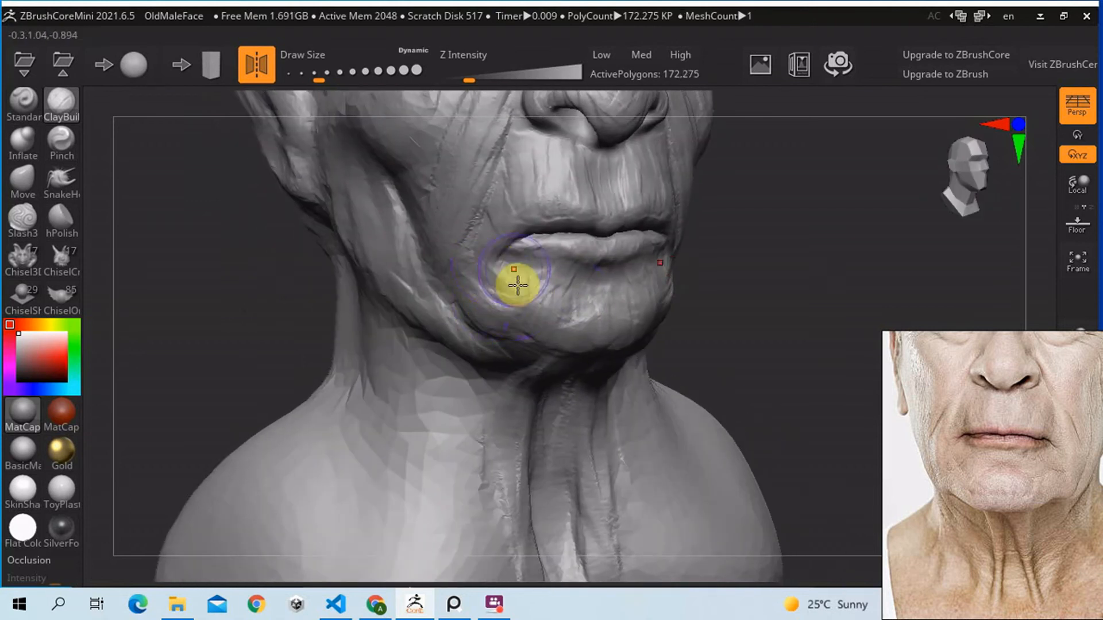
Step: Shift the reference photo to the whole face, enlarge the brush to about 104 and build sagging folds from cheek to jaw
right_click_drag(476, 287, 450, 310)
mouse_move(542, 293)
right_mouse_down("alt")
mouse_move(491, 301)
mouse_move(483, 317)
mouse_move(667, 369)
right_mouse_up("alt")
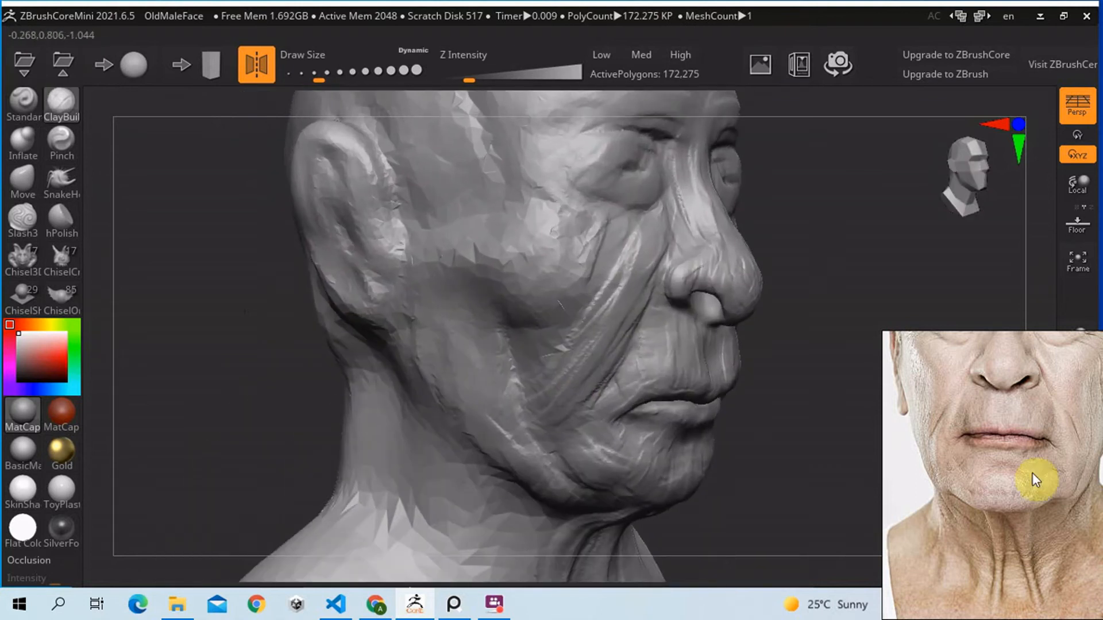
left_click_drag(980, 455, 997, 488)
key("s")
left_click(516, 291)
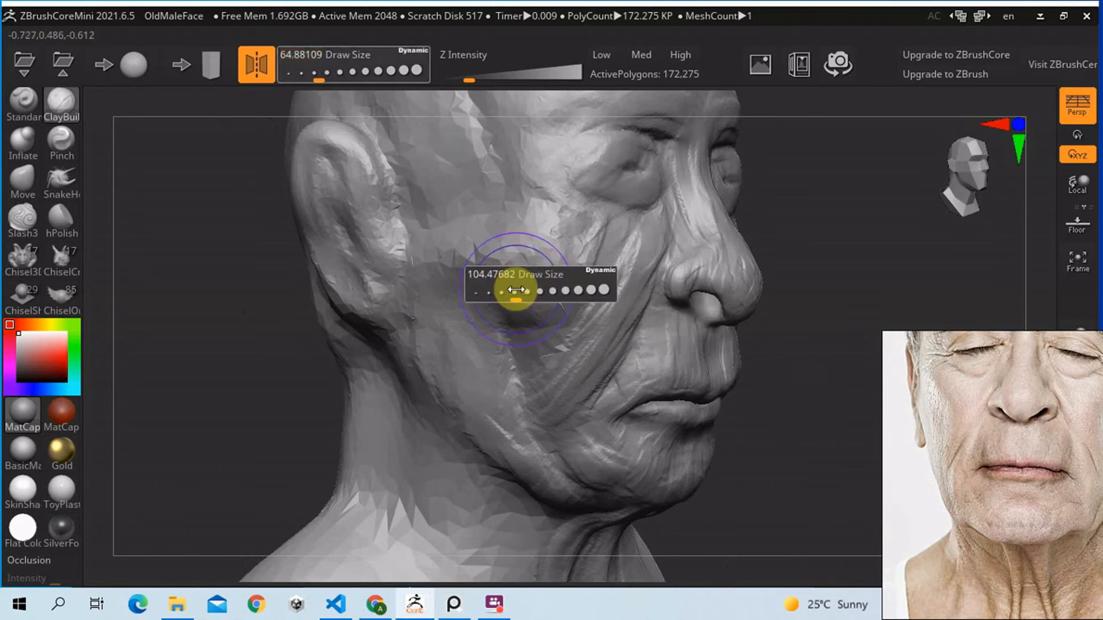
mouse_move(493, 307)
left_mouse_down()
mouse_move(482, 344)
mouse_move(532, 301)
mouse_move(522, 339)
mouse_move(561, 286)
mouse_move(532, 290)
mouse_move(513, 421)
mouse_move(490, 339)
mouse_move(443, 327)
mouse_move(437, 342)
mouse_move(486, 482)
left_mouse_up()
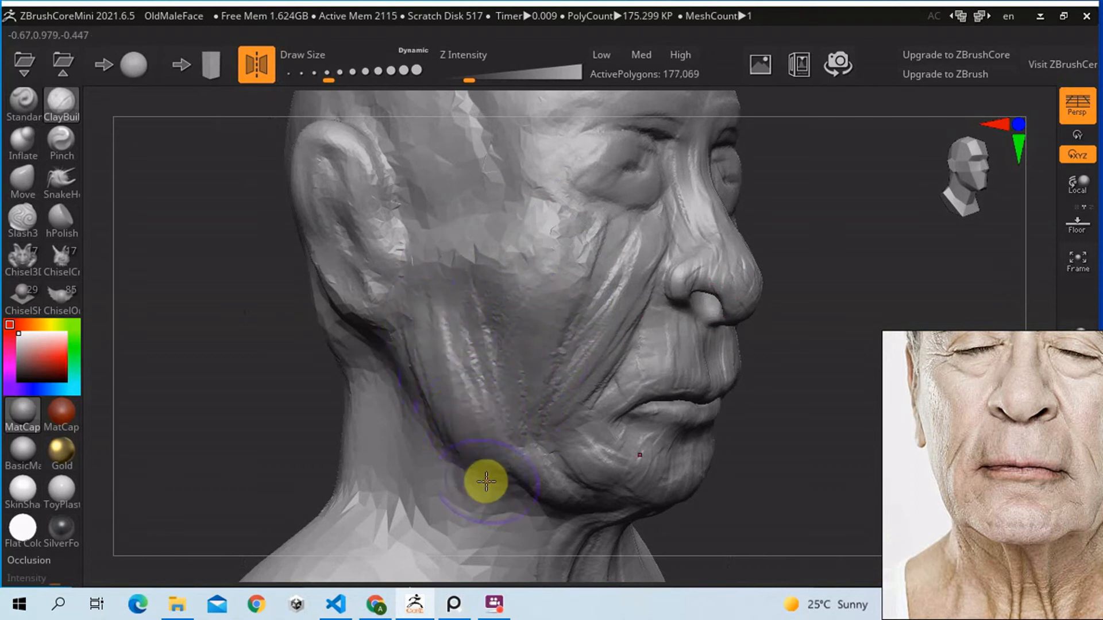
mouse_move(489, 416)
left_mouse_down()
mouse_move(517, 460)
mouse_move(501, 429)
mouse_move(444, 392)
left_mouse_up()
mouse_move(491, 420)
left_mouse_down()
mouse_move(409, 339)
mouse_move(414, 381)
left_mouse_up()
left_click_drag(448, 424, 504, 474)
Step: Carve beneath the jawline to separate the jaw from the neck
right_click_drag(517, 394, 428, 392)
right_click_drag(549, 394, 516, 425)
mouse_move(490, 480)
left_mouse_down("alt")
mouse_move(551, 394)
mouse_move(560, 448)
left_mouse_up("alt")
Step: Sculpt loose skin folds across the base of the neck and onto the shoulders
mouse_move(560, 448)
right_mouse_down("ctrl")
mouse_move(532, 352)
mouse_move(567, 358)
right_mouse_up("ctrl")
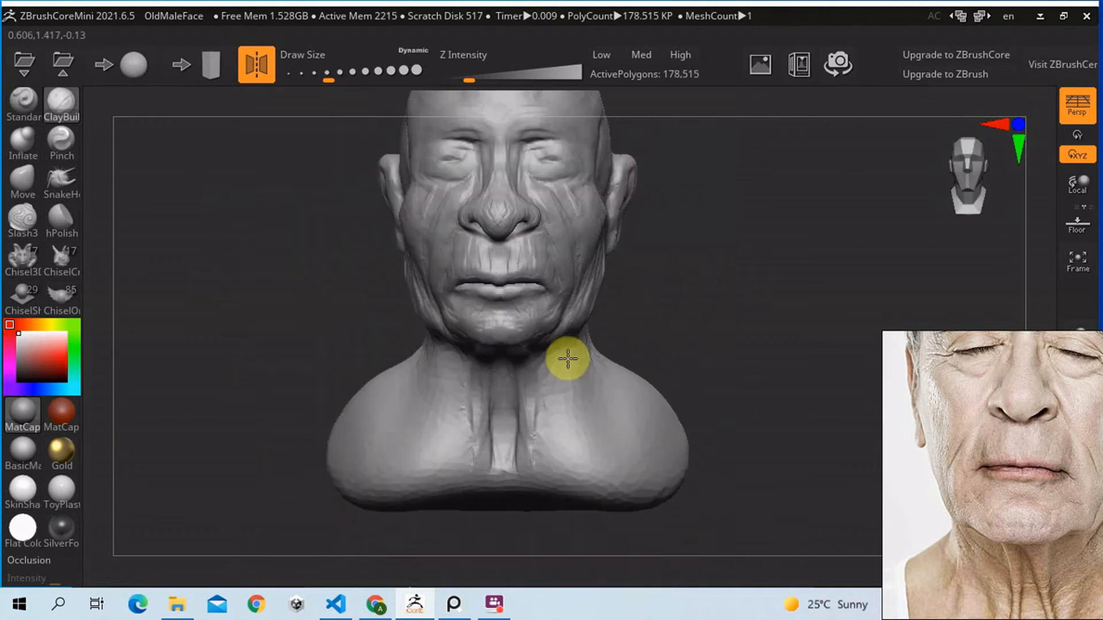
right_click_drag(598, 303, 603, 322, "alt")
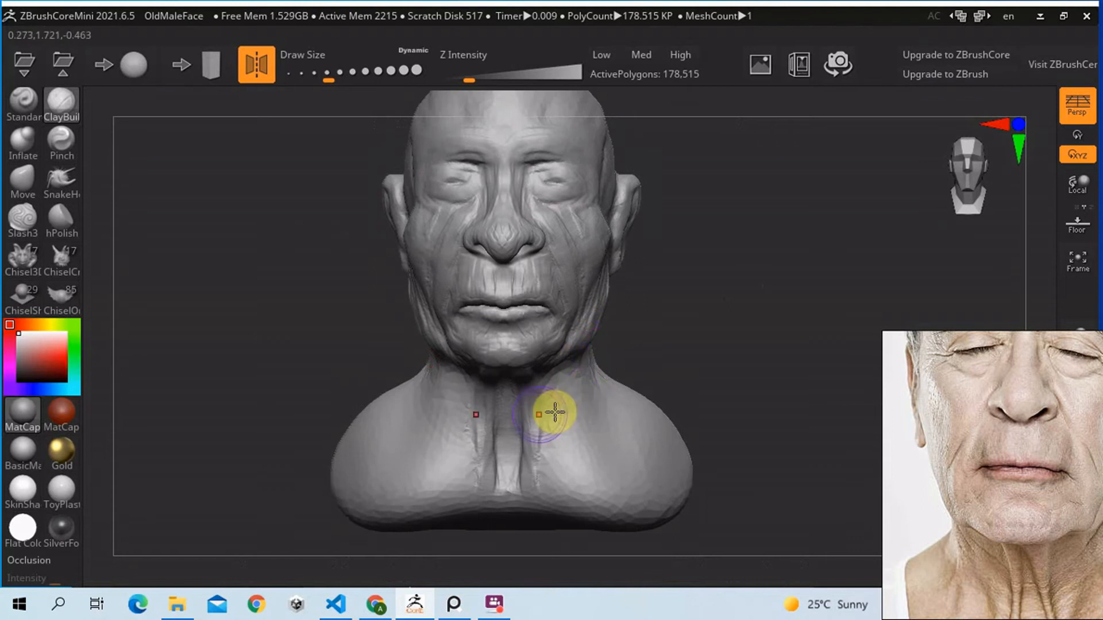
right_click_drag(552, 411, 468, 462)
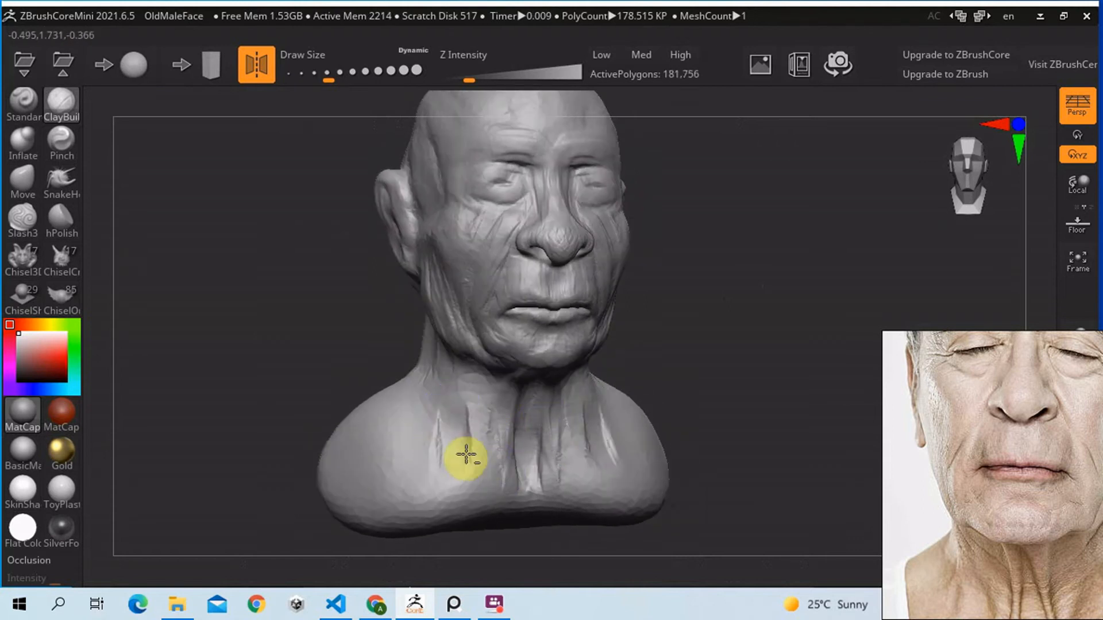
left_click_drag(491, 453, 458, 407)
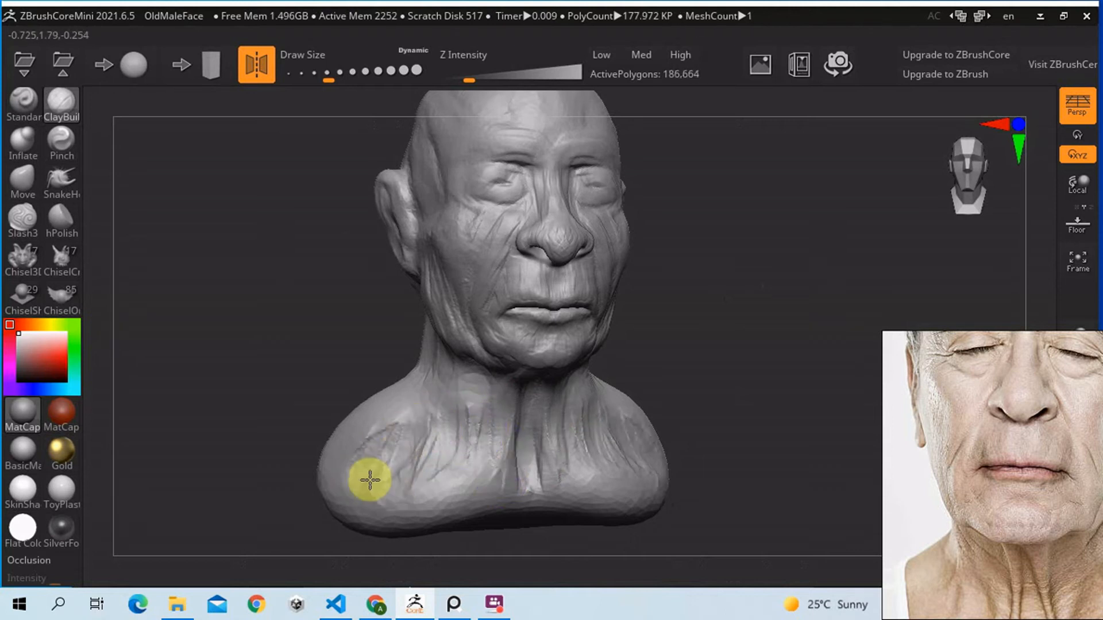
mouse_move(430, 445)
right_mouse_down()
mouse_move(467, 455)
mouse_move(422, 473)
right_mouse_up()
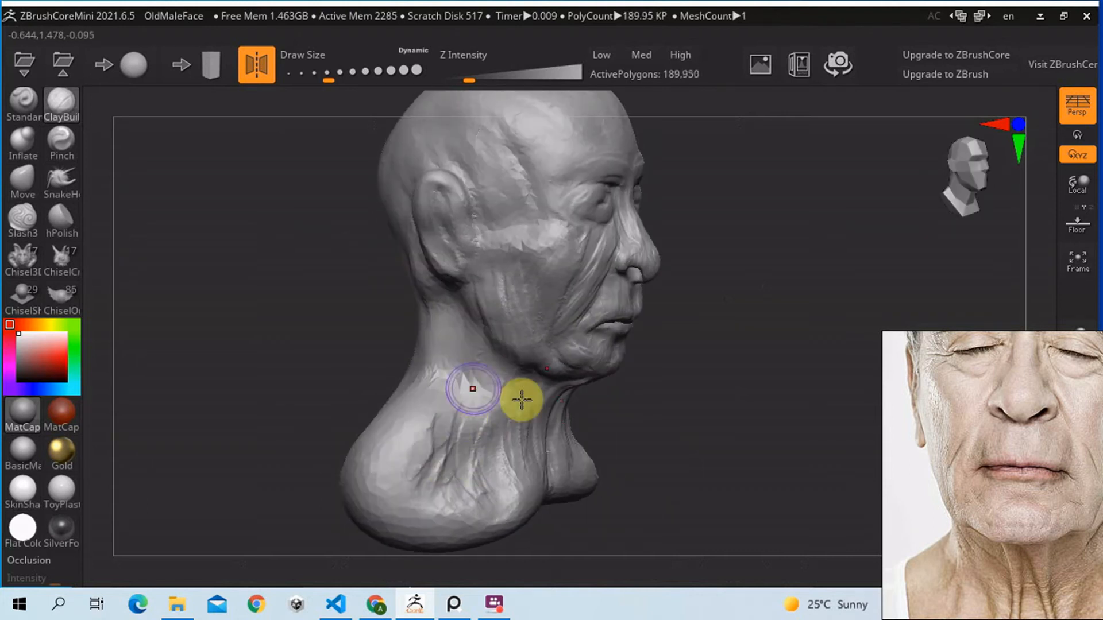
Step: Enlarge the ClayBuildup brush and sculpt long vertical folds down the side of the neck
right_click_drag(470, 399, 551, 372)
left_click_drag(480, 307, 522, 425)
key("s")
mouse_move(513, 334)
left_mouse_down()
mouse_move(529, 337)
mouse_move(526, 440)
left_mouse_up()
left_click_drag(463, 325, 414, 453)
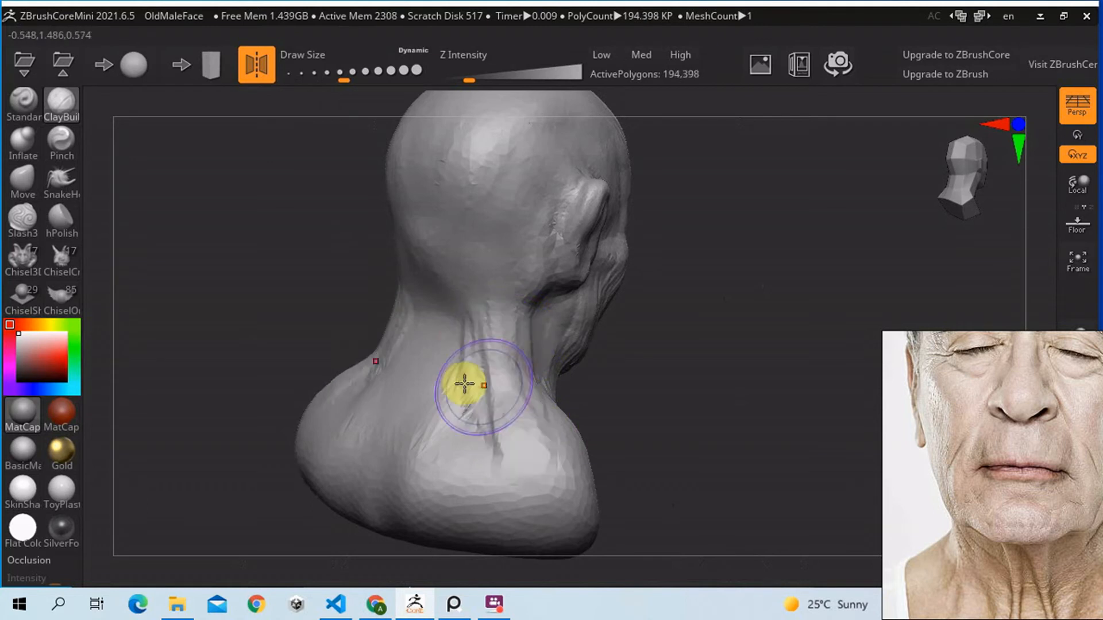
Step: Build folds from the back of the neck onto the shoulders and smooth the area
left_click_drag(447, 344, 435, 402)
left_click_drag(438, 313, 409, 474)
left_click_drag(450, 389, 478, 451)
right_click_drag(603, 421, 475, 406)
mouse_move(398, 421)
left_mouse_down("shift")
mouse_move(369, 409)
mouse_move(412, 396)
mouse_move(352, 423)
mouse_move(389, 388)
mouse_move(401, 418)
left_mouse_up("shift")
Step: Shift the reference photo to show the ear side of the old man's face
mouse_move(587, 442)
right_mouse_down("alt")
mouse_move(629, 487)
mouse_move(640, 524)
right_mouse_up("alt")
left_click_drag(957, 420, 922, 512)
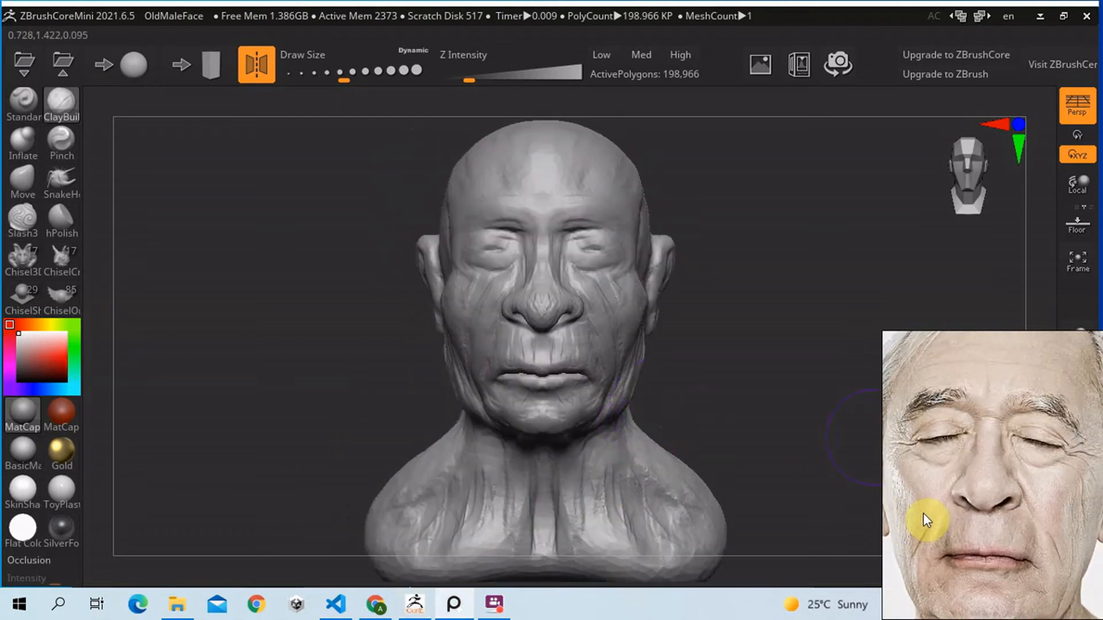
left_click(629, 276)
left_click_drag(1060, 493, 1009, 476)
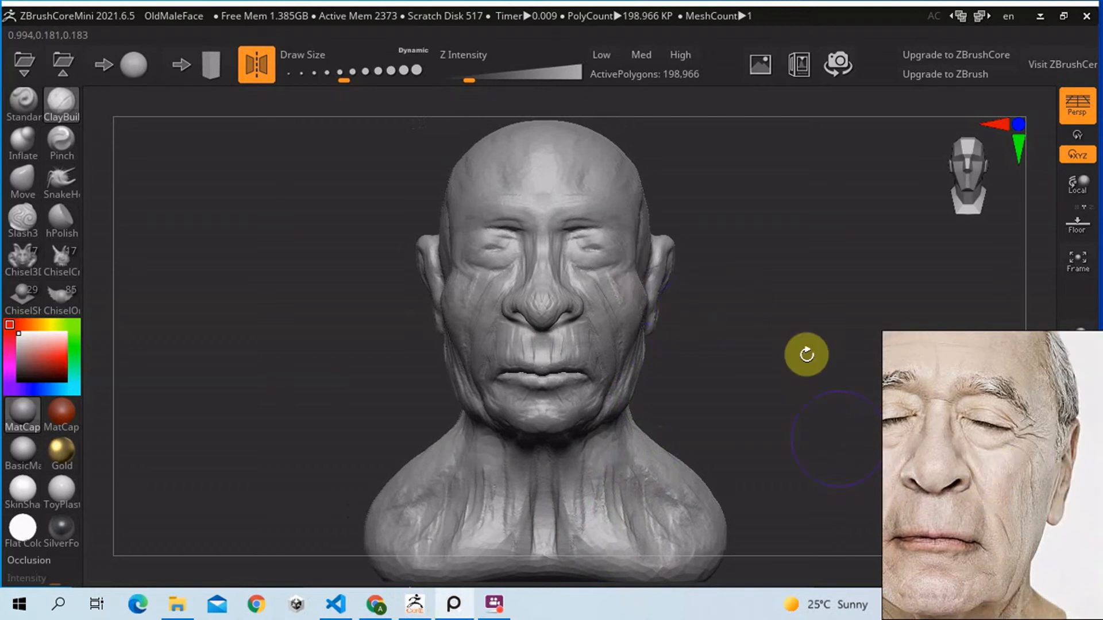
mouse_move(710, 257)
left_mouse_down()
mouse_move(709, 287)
mouse_move(411, 312)
left_mouse_up()
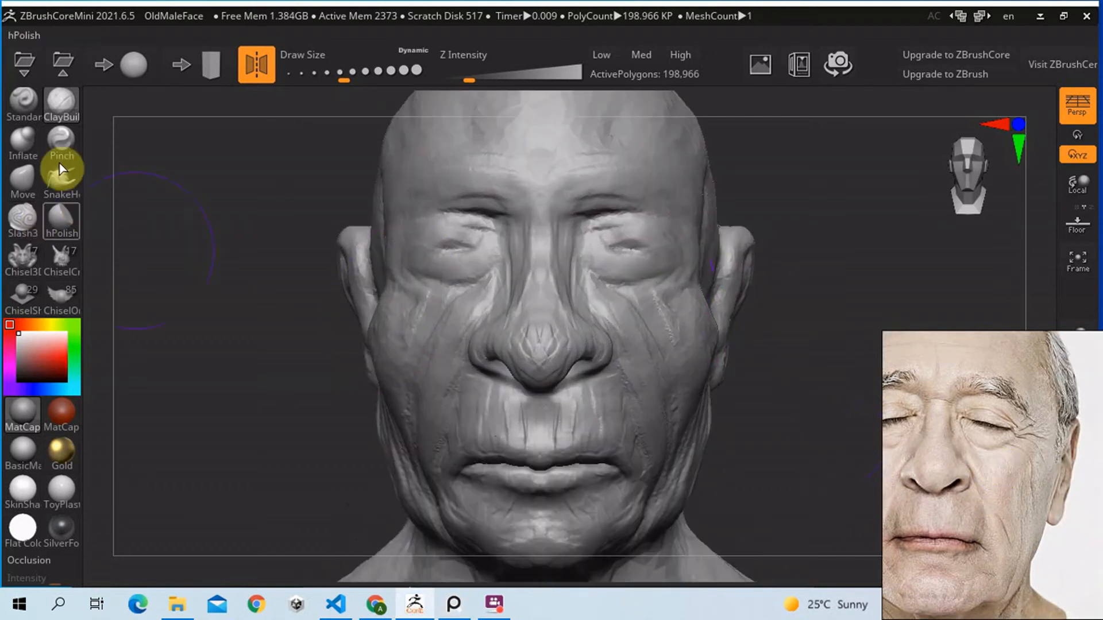
Step: Pull the ear away from the head and shape its overall outline with the Move brush
left_click(22, 177)
mouse_move(824, 253)
left_mouse_down()
mouse_move(736, 241)
mouse_move(708, 213)
mouse_move(680, 211)
left_mouse_up()
key("s")
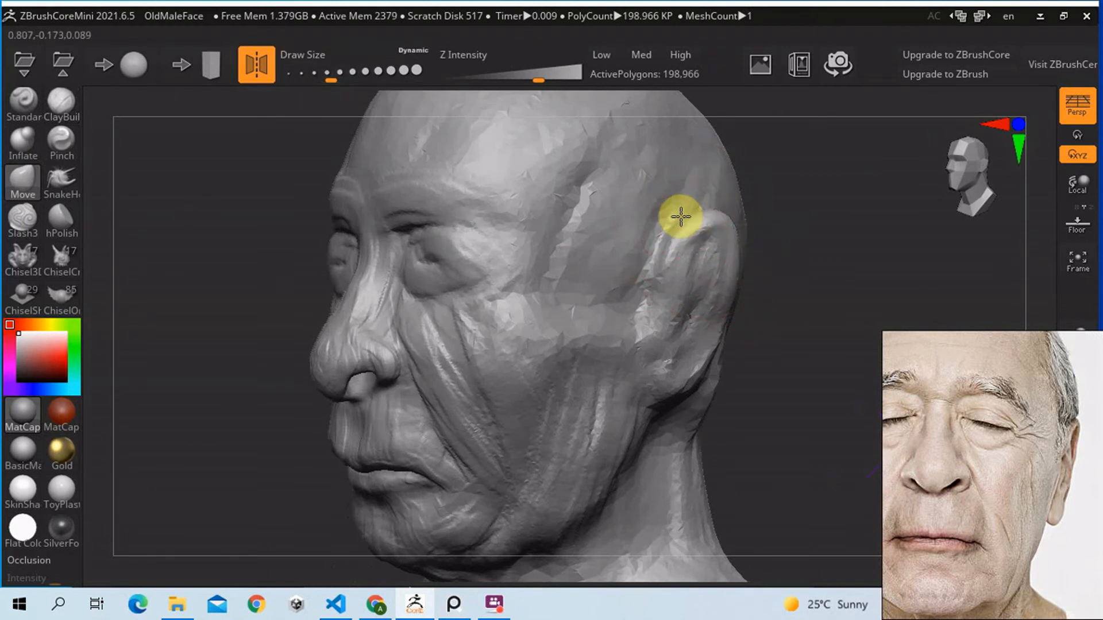
mouse_move(753, 216)
left_mouse_down()
mouse_move(387, 177)
mouse_move(403, 278)
left_mouse_up()
mouse_move(374, 227)
left_mouse_down()
mouse_move(399, 226)
mouse_move(380, 278)
left_mouse_up()
right_click_drag(423, 315, 593, 406)
mouse_move(608, 350)
left_mouse_down()
mouse_move(587, 319)
mouse_move(574, 364)
mouse_move(591, 384)
left_mouse_up()
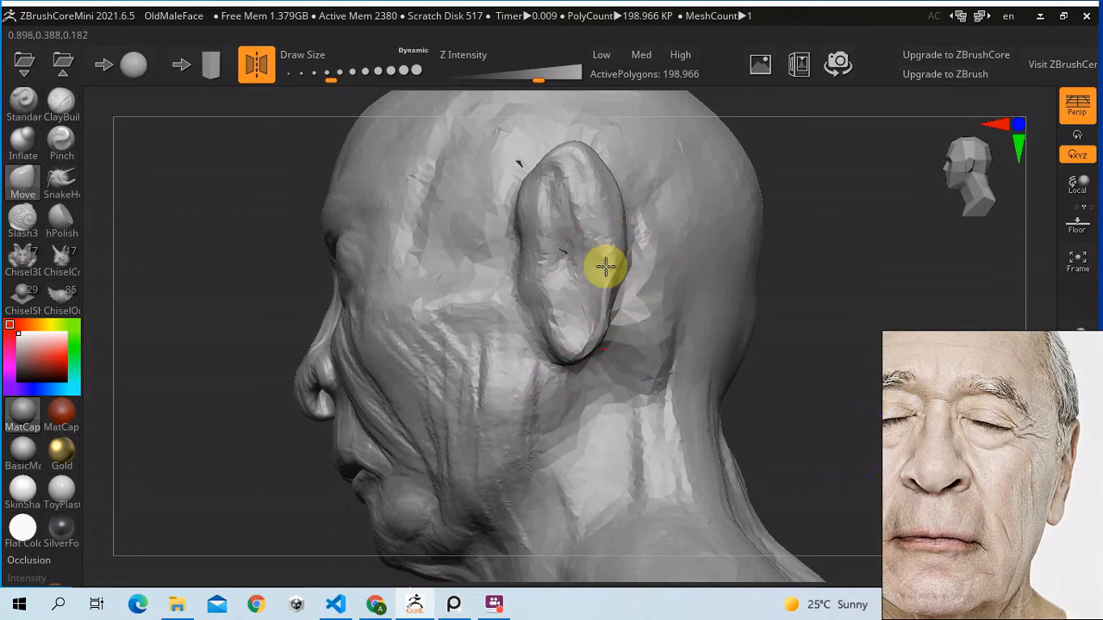
Step: Push in the ear's rear edge, smooth the area around it and reduce the brush size
mouse_move(640, 243)
left_mouse_down()
mouse_move(601, 251)
mouse_move(612, 246)
left_mouse_up()
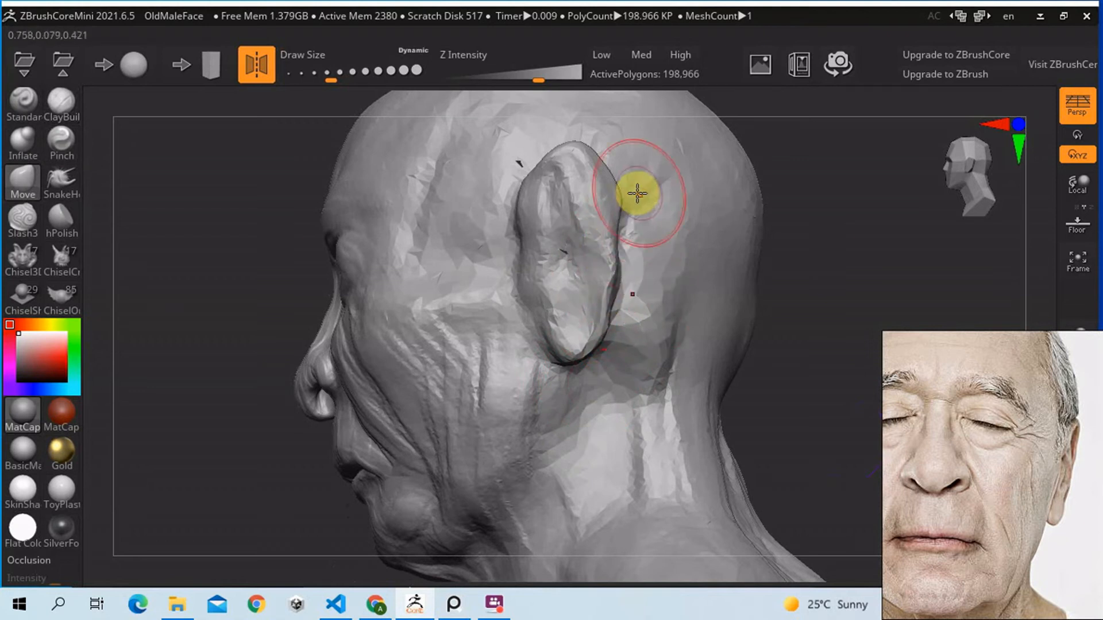
left_click_drag(600, 208, 598, 201)
mouse_move(664, 205)
right_mouse_down()
mouse_move(681, 216)
mouse_move(612, 269)
right_mouse_up()
left_click_drag(633, 300, 617, 251, "shift")
key("s")
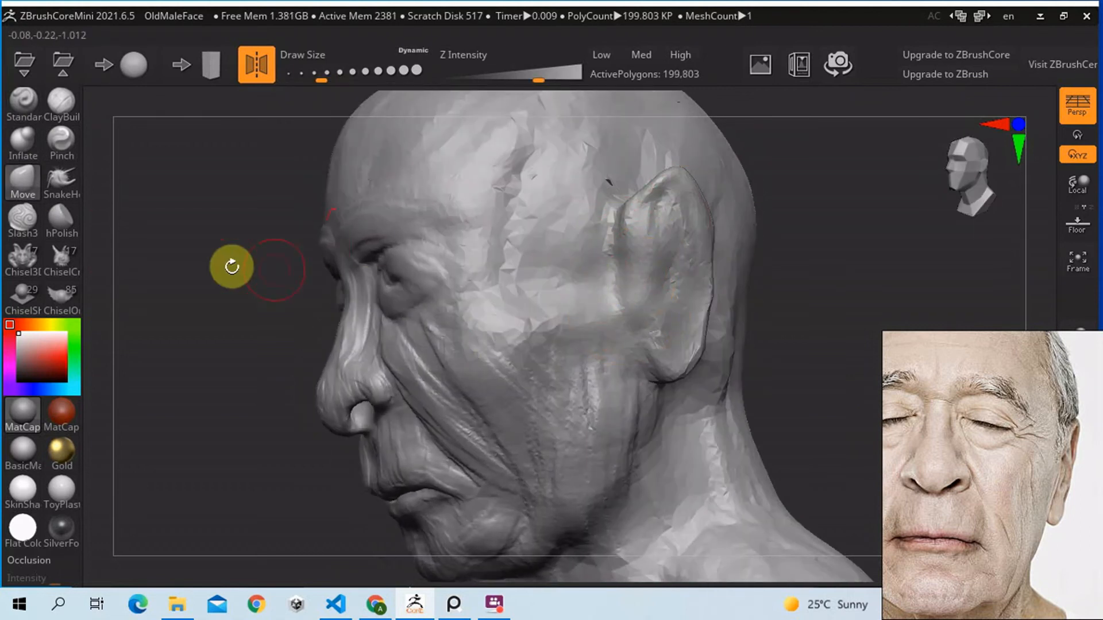
Step: Add clay with ClayBuildup from the temple down the side of the face in front of the ear
key("s")
left_click_drag(513, 274, 522, 276)
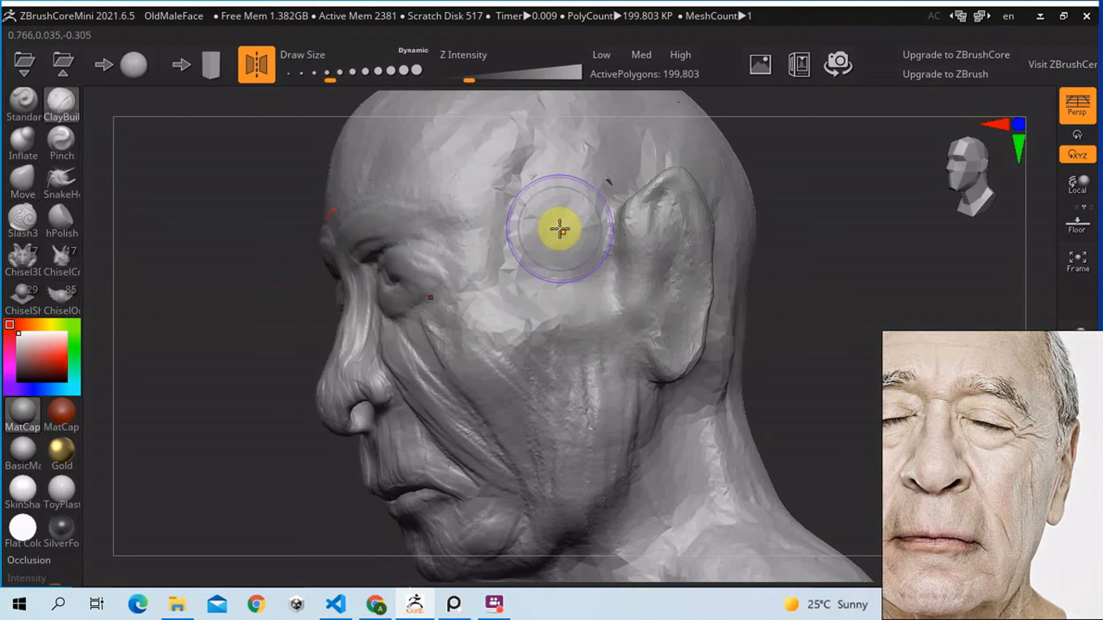
mouse_move(542, 221)
left_mouse_down()
mouse_move(541, 311)
mouse_move(567, 301)
left_mouse_up()
left_click_drag(603, 251, 599, 459)
left_click_drag(561, 372, 589, 447)
left_click_drag(629, 376, 632, 462)
left_click_drag(637, 387, 632, 456)
Step: Shrink the ClayBuildup brush and sculpt the ear's lobe, inner hollow and upper rim
right_click_drag(578, 344, 628, 351)
mouse_move(664, 308)
right_mouse_down()
mouse_move(621, 328)
mouse_move(605, 315)
mouse_move(577, 319)
mouse_move(653, 388)
mouse_move(653, 403)
right_mouse_up()
key("s")
left_click(621, 398)
mouse_move(641, 446)
left_mouse_down()
mouse_move(627, 419)
mouse_move(628, 439)
mouse_move(660, 430)
left_mouse_up()
key("s")
left_click(662, 413)
mouse_move(670, 386)
left_mouse_down()
mouse_move(665, 419)
mouse_move(702, 353)
mouse_move(655, 300)
left_mouse_up()
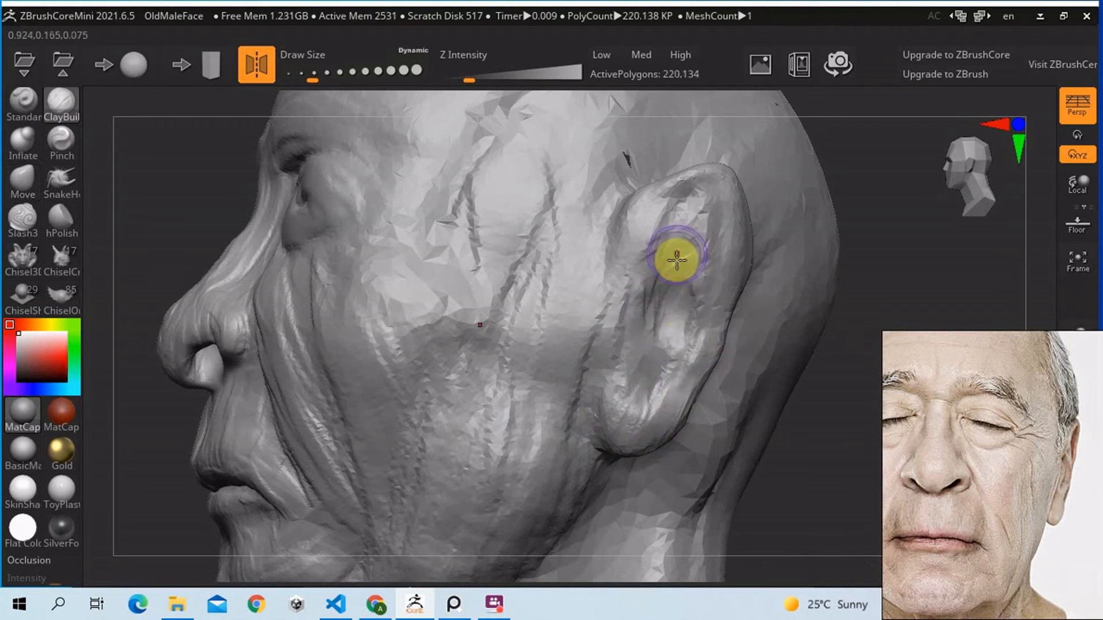
left_click_drag(681, 228, 691, 192)
Step: Build up the ear's front rim, the tragus and the earlobe
right_click_drag(692, 193, 674, 198)
mouse_move(613, 219)
left_mouse_down()
mouse_move(663, 234)
mouse_move(657, 271)
mouse_move(661, 213)
mouse_move(609, 253)
mouse_move(580, 312)
left_mouse_up()
left_click_drag(580, 358, 581, 323)
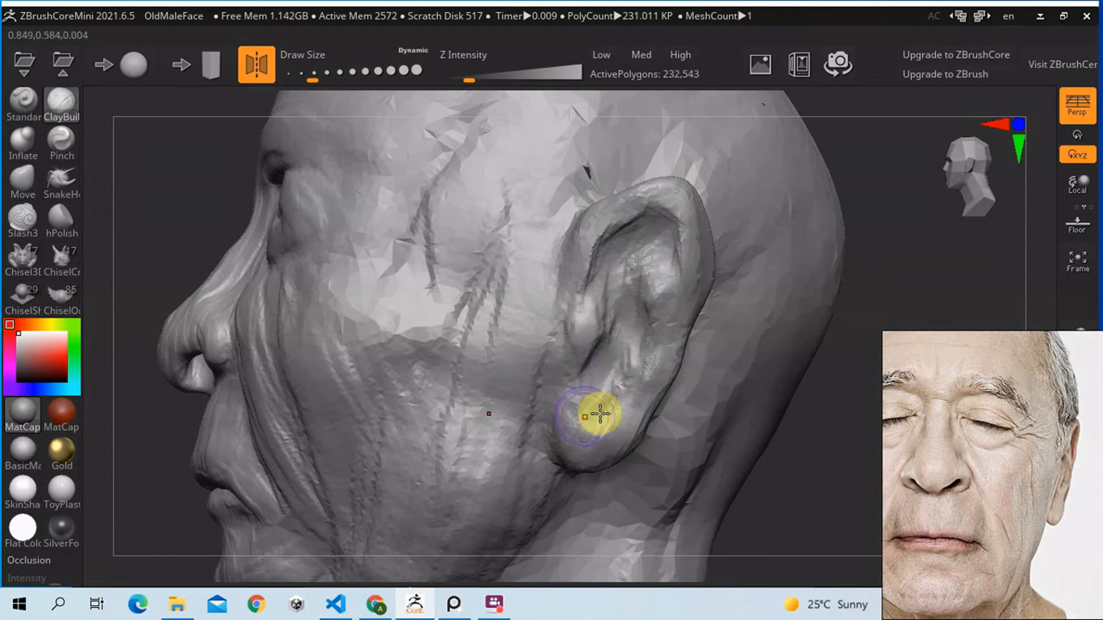
left_click_drag(584, 420, 609, 436)
right_click_drag(664, 276, 661, 289)
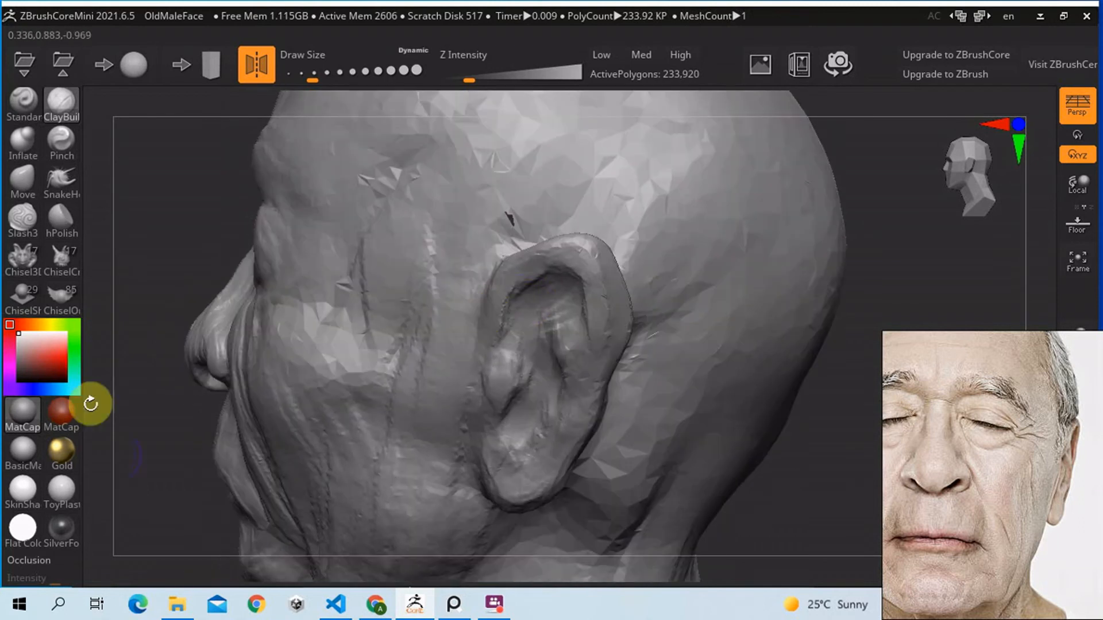
Step: Adjust the ear's top and rear edge with the Move brush at a draw size of about 77
left_click(24, 194)
key("s")
left_click_drag(559, 346, 569, 347)
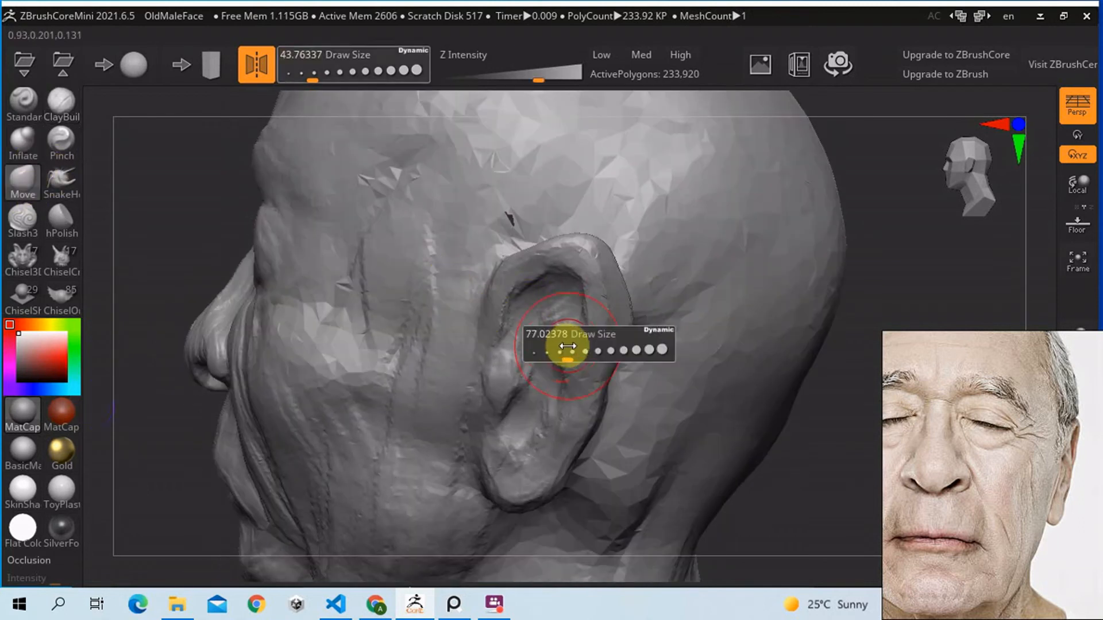
left_click_drag(526, 254, 515, 231)
right_click_drag(560, 240, 389, 276)
left_click_drag(399, 285, 372, 282)
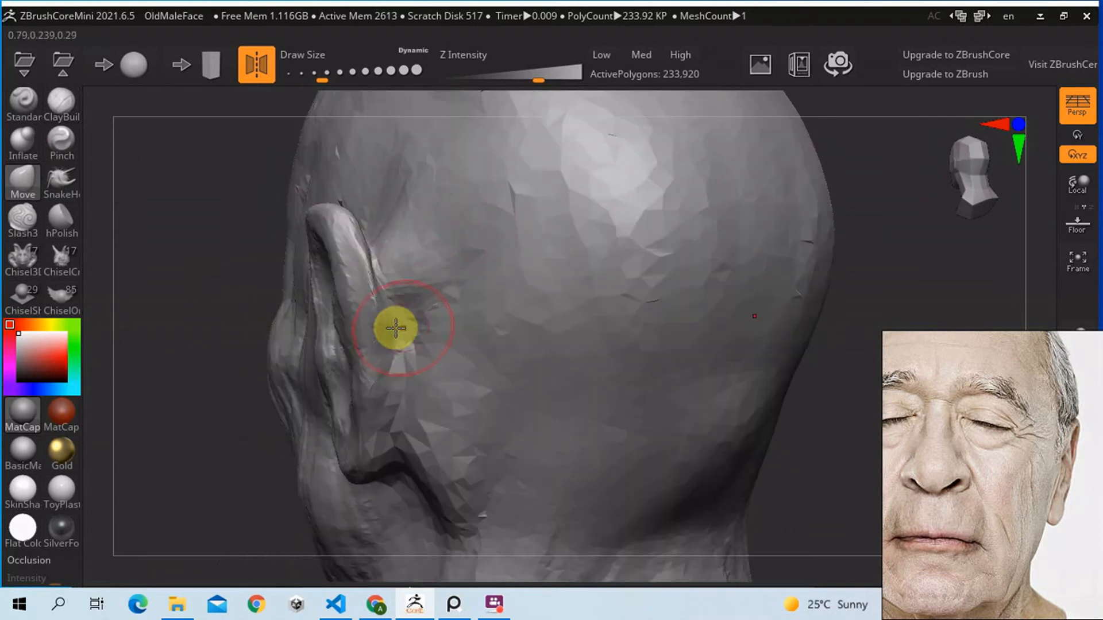
right_click_drag(391, 386, 584, 418)
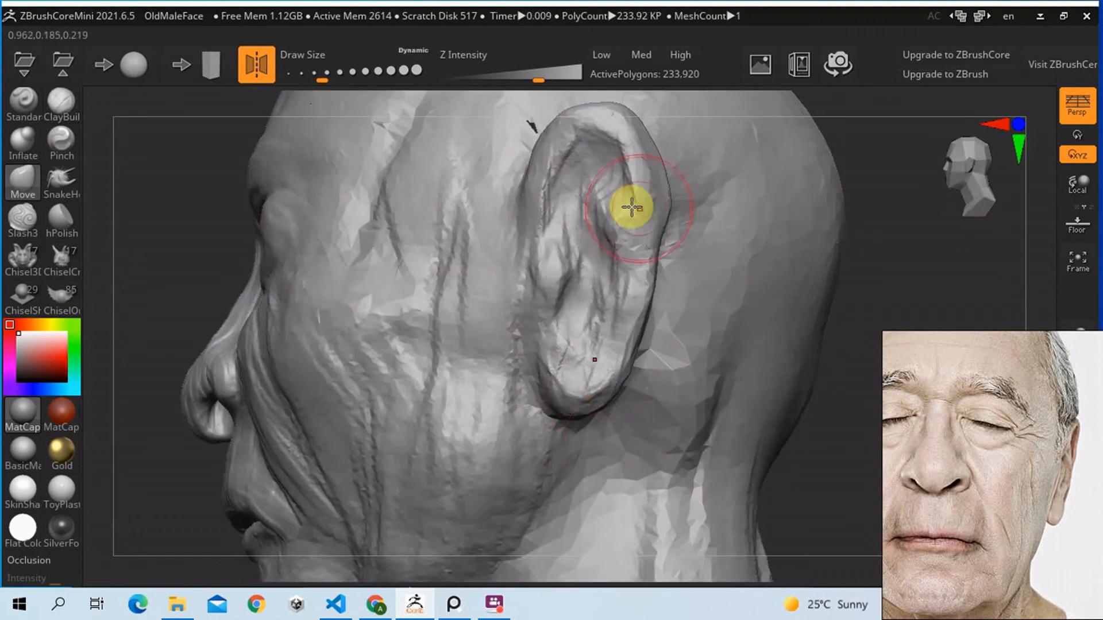
right_click_drag(589, 156, 529, 311)
right_click_drag(384, 304, 237, 279, "ctrl")
Step: Switch to a smaller ClayBuildup brush and carve the ear canal opening
left_click(51, 101)
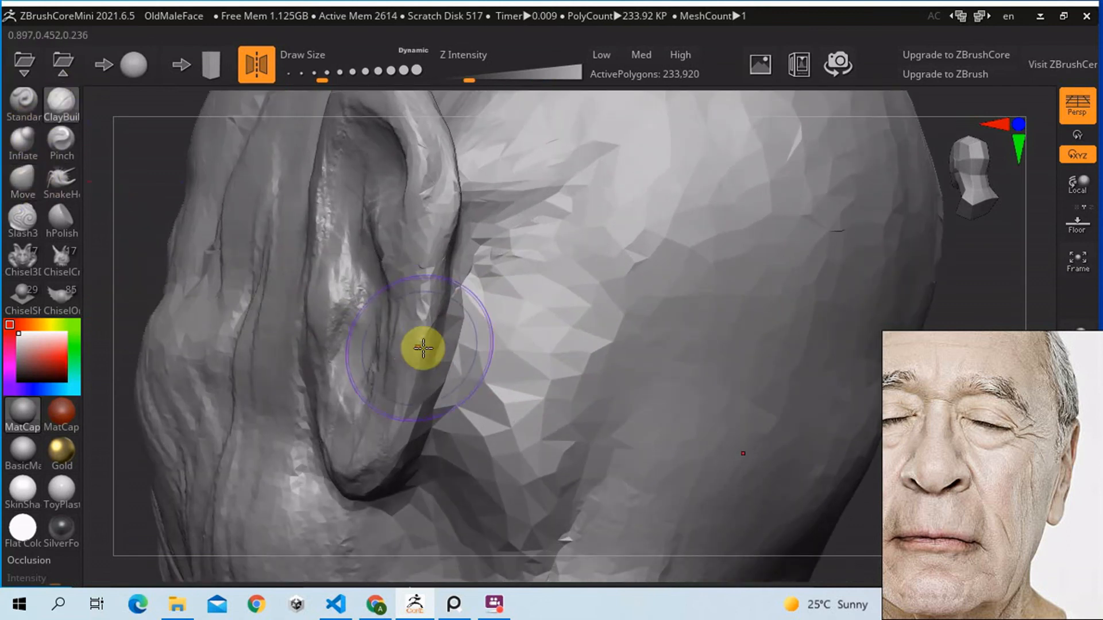
right_click_drag(423, 349, 456, 344)
key("s")
left_click_drag(505, 339, 509, 343)
key("s")
left_click_drag(513, 339, 525, 329, "alt")
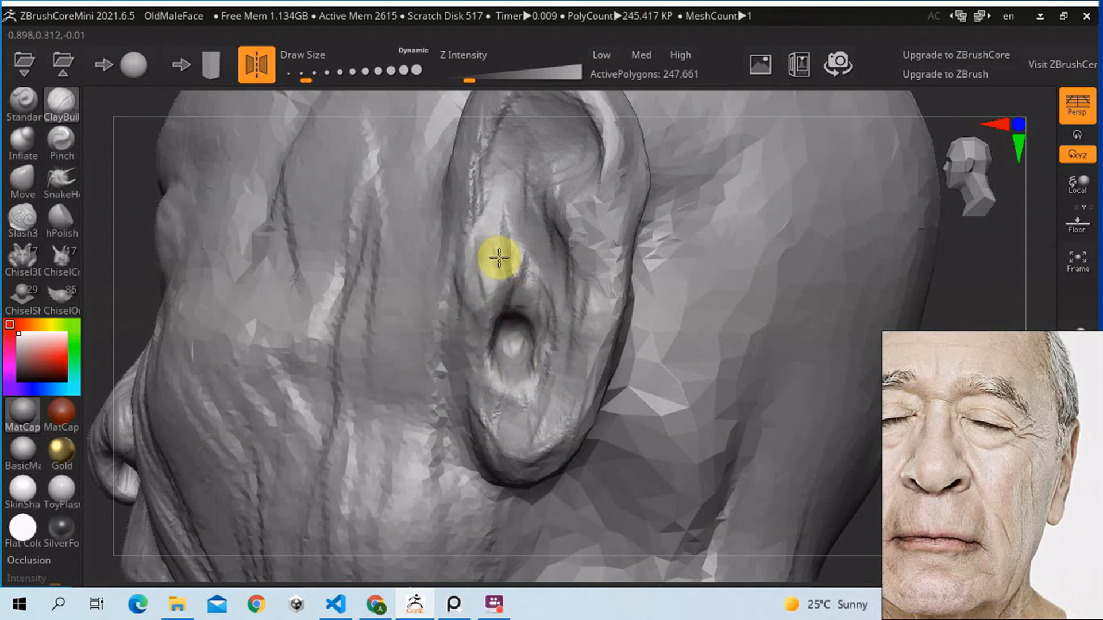
Step: Build up the tragus beside the ear canal and round out the earlobe and its underside
right_click_drag(512, 244, 563, 260)
mouse_move(653, 281)
left_mouse_down()
mouse_move(635, 323)
mouse_move(661, 296)
left_mouse_up()
mouse_move(645, 348)
left_mouse_down()
mouse_move(591, 347)
mouse_move(648, 323)
left_mouse_up()
left_click_drag(645, 428, 647, 448)
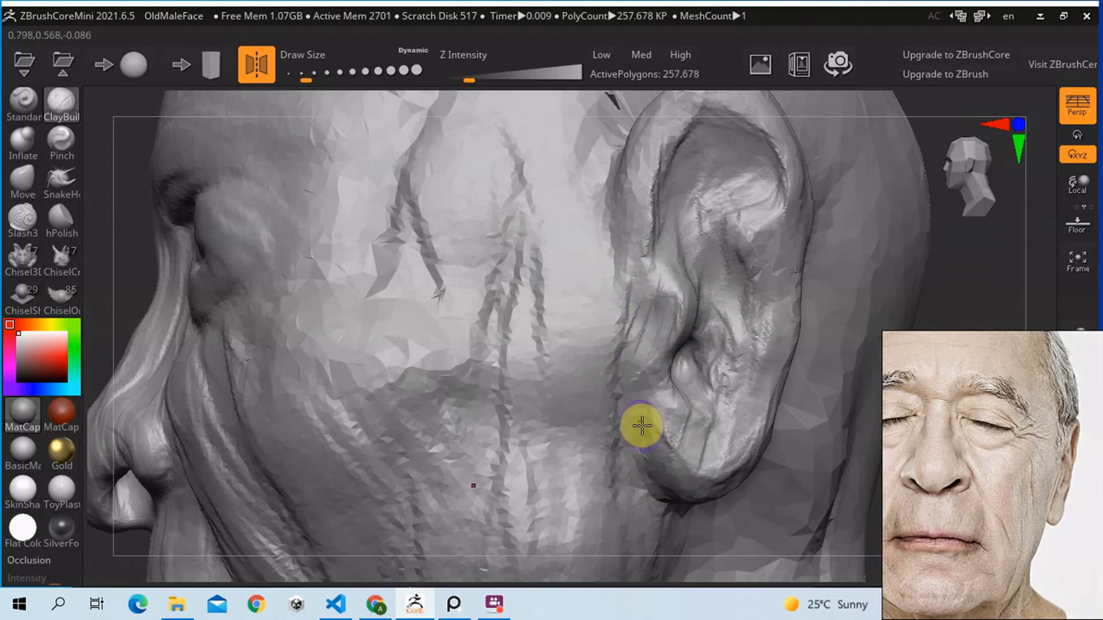
right_click_drag(647, 448, 664, 336)
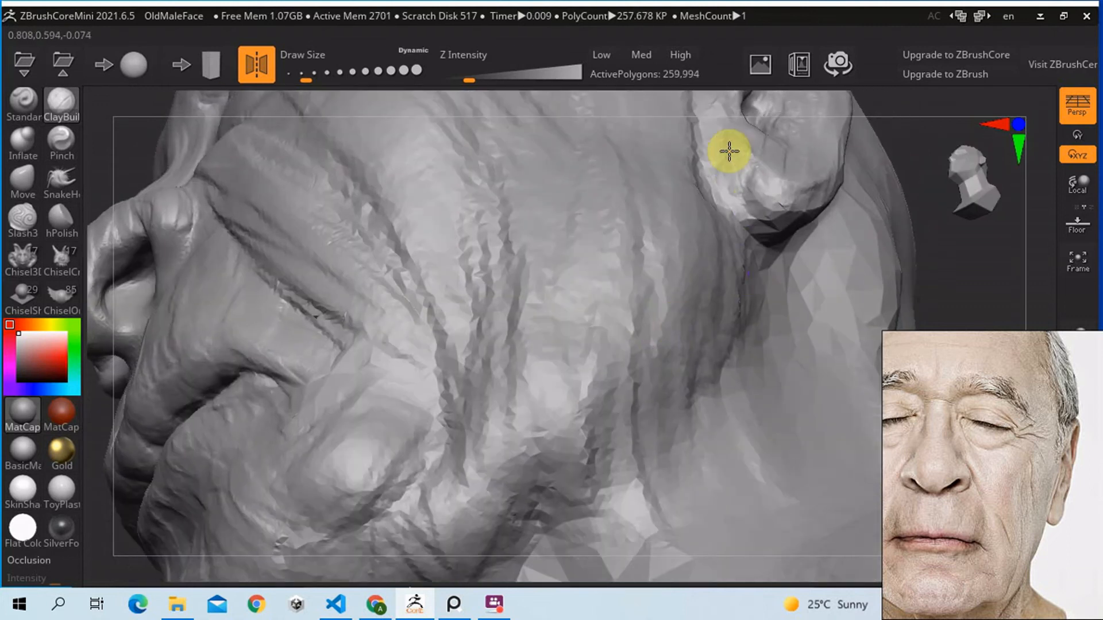
left_click_drag(769, 204, 741, 190)
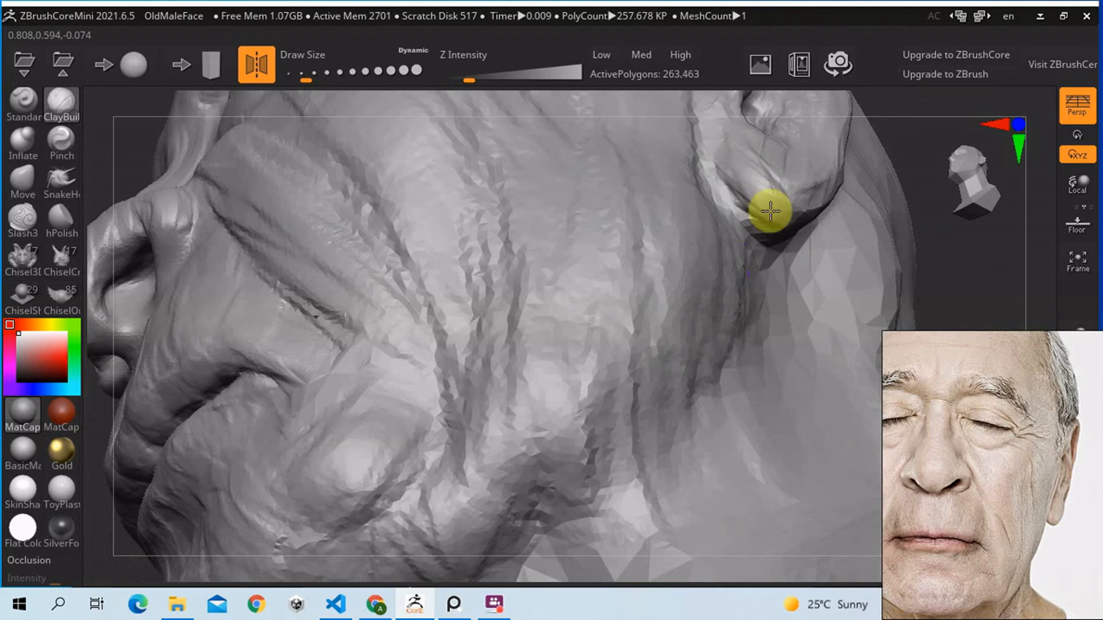
mouse_move(842, 184)
left_mouse_down()
mouse_move(783, 236)
mouse_move(746, 217)
left_mouse_up()
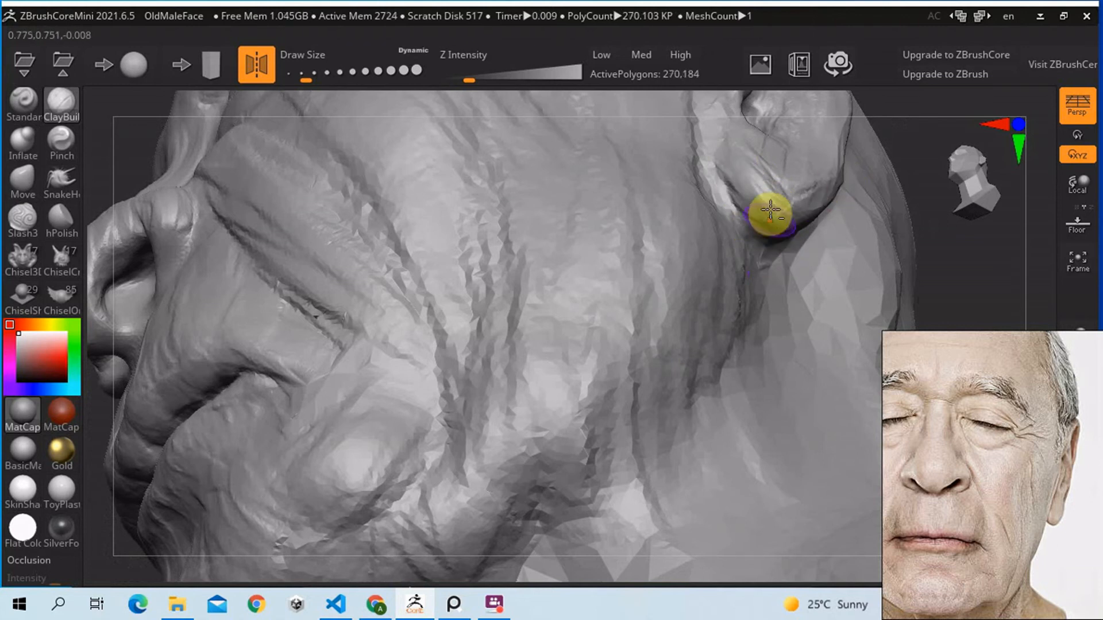
Step: Define the ear's curled front rim and the inner fold above the canal with ClayBuildup
right_click_drag(572, 256, 558, 234)
key("f")
right_click_drag(621, 189, 702, 276)
right_click_drag(583, 293, 591, 411, "ctrl")
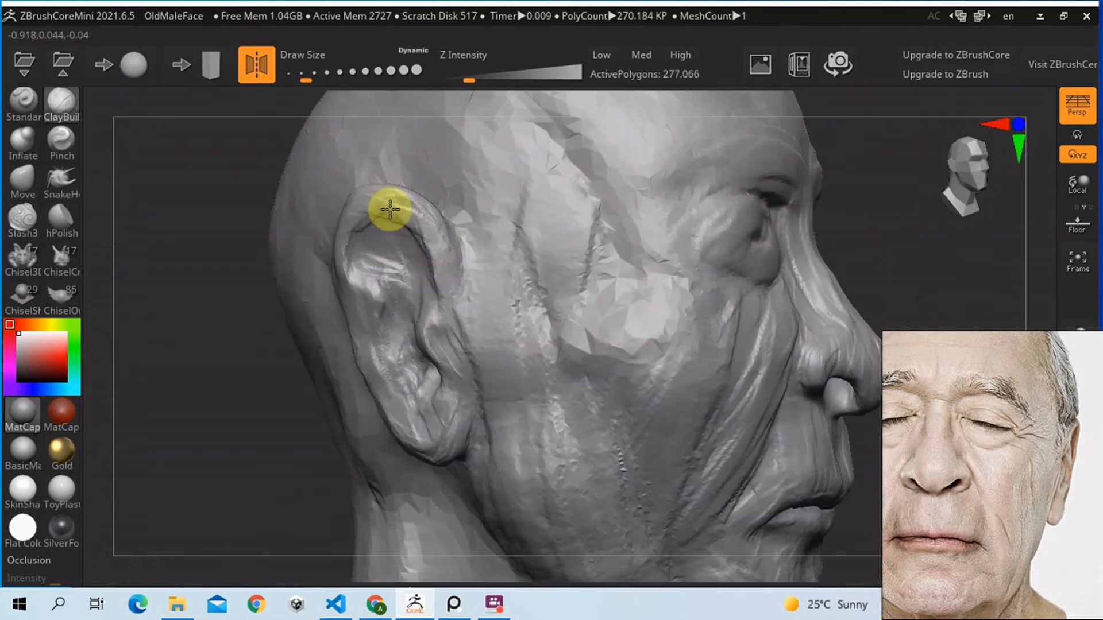
left_click_drag(422, 221, 451, 312)
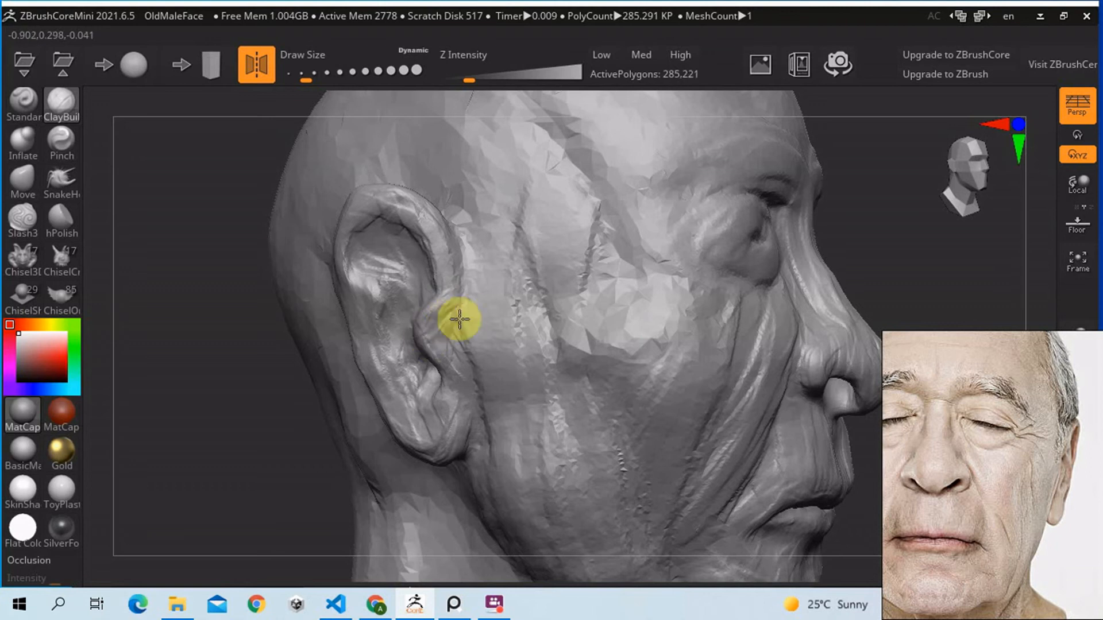
left_click_drag(387, 314, 410, 273)
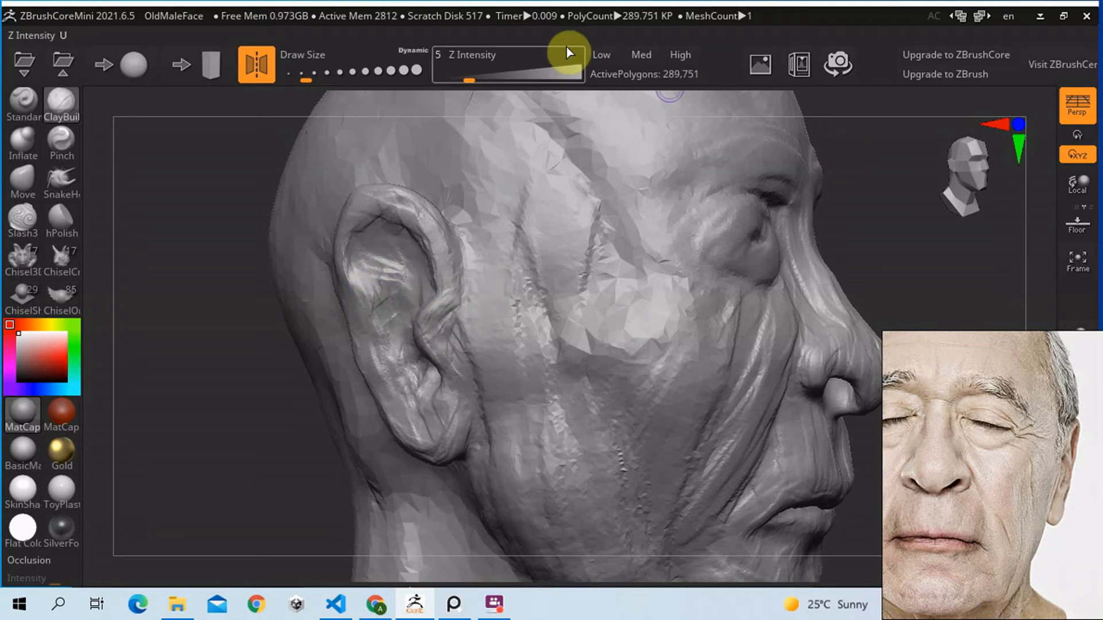
Step: Enlarge the ClayBuildup brush and shape the closed eyelids, leaving a horizontal crease across each eye
right_click_drag(682, 342, 602, 340)
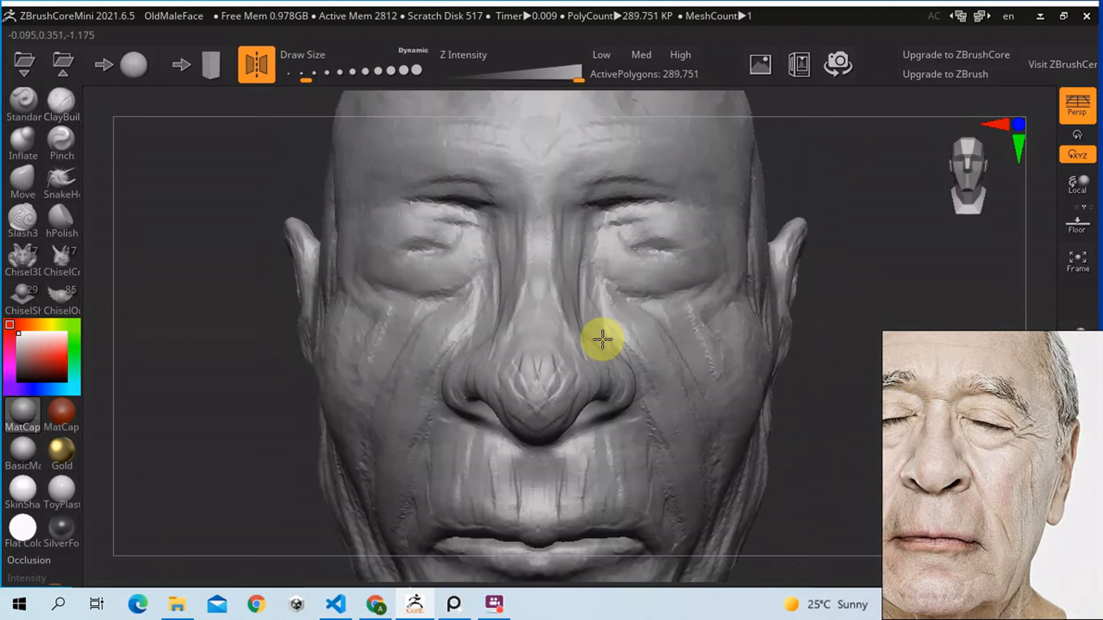
right_click_drag(544, 275, 630, 303)
right_click_drag(495, 278, 615, 295)
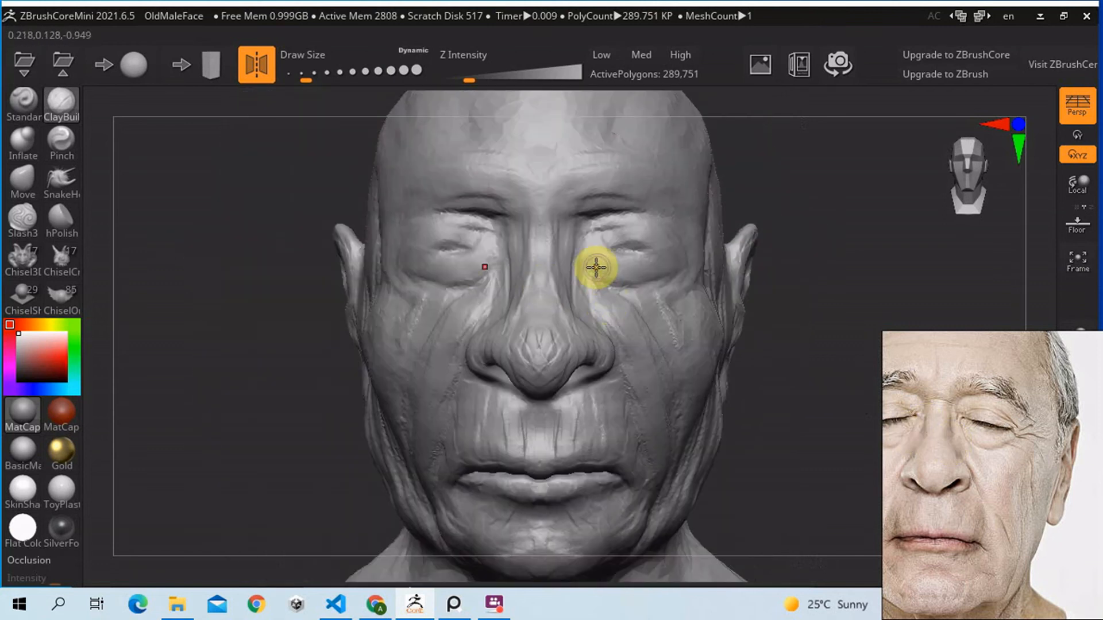
key("s")
left_click_drag(547, 232, 558, 239)
right_click_drag(549, 256, 576, 309, "ctrl")
mouse_move(493, 226)
left_mouse_down()
mouse_move(485, 264)
mouse_move(494, 287)
left_mouse_up()
right_click_drag(630, 239, 595, 256, "alt")
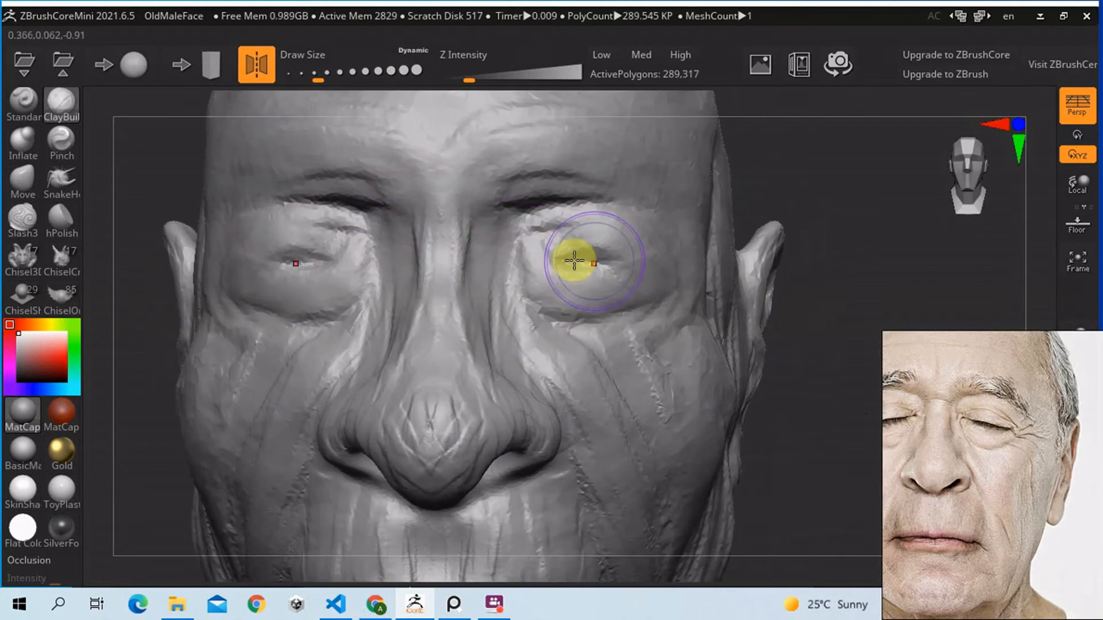
mouse_move(615, 259)
left_mouse_down()
mouse_move(568, 251)
mouse_move(637, 247)
left_mouse_up()
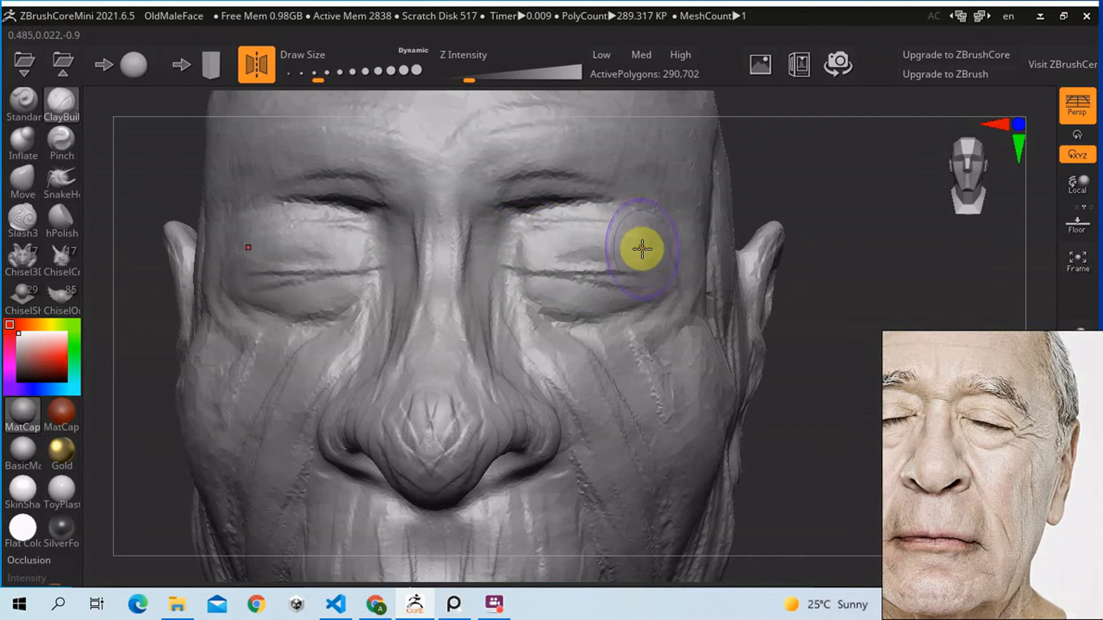
right_click_drag(641, 287, 486, 287)
left_click_drag(524, 291, 571, 291)
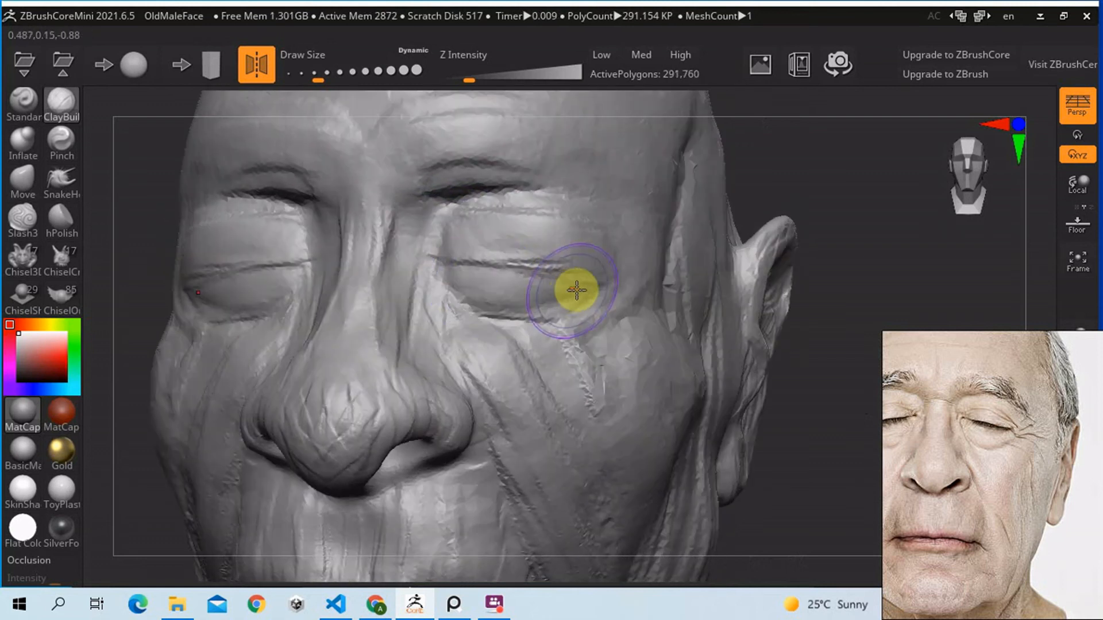
Step: Sculpt drooping folds from the brow past the outer eye corner and wrinkles onto the upper cheek
right_click_drag(569, 222, 528, 226)
mouse_move(444, 233)
left_mouse_down()
mouse_move(490, 251)
mouse_move(446, 251)
mouse_move(467, 216)
mouse_move(442, 207)
mouse_move(456, 208)
left_mouse_up()
key("s")
mouse_move(383, 182)
left_mouse_down()
mouse_move(411, 201)
mouse_move(539, 188)
mouse_move(549, 254)
mouse_move(561, 238)
mouse_move(536, 266)
mouse_move(603, 241)
mouse_move(594, 254)
left_mouse_up()
mouse_move(624, 312)
left_mouse_down()
mouse_move(529, 275)
mouse_move(568, 305)
mouse_move(569, 349)
left_mouse_up()
mouse_move(510, 331)
left_mouse_down()
mouse_move(571, 365)
mouse_move(543, 352)
left_mouse_up()
Step: Set the draw size to about 59 and add long wrinkles and folds across the cheek
key("s")
left_click_drag(545, 360, 553, 362)
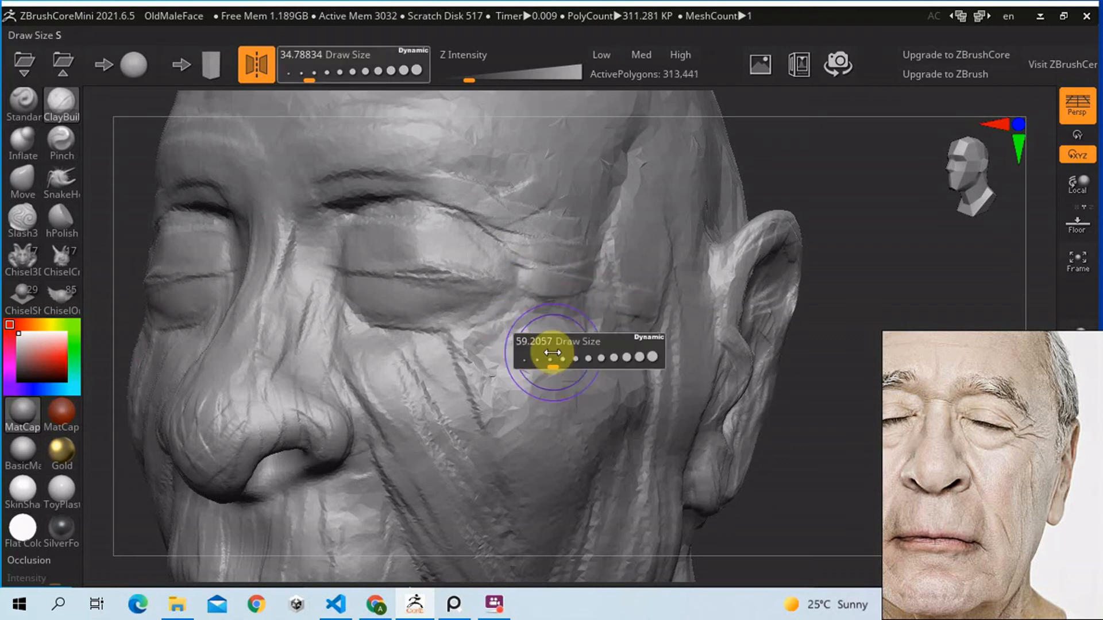
mouse_move(461, 346)
left_mouse_down()
mouse_move(504, 362)
mouse_move(522, 332)
mouse_move(635, 374)
mouse_move(541, 331)
mouse_move(591, 428)
left_mouse_up()
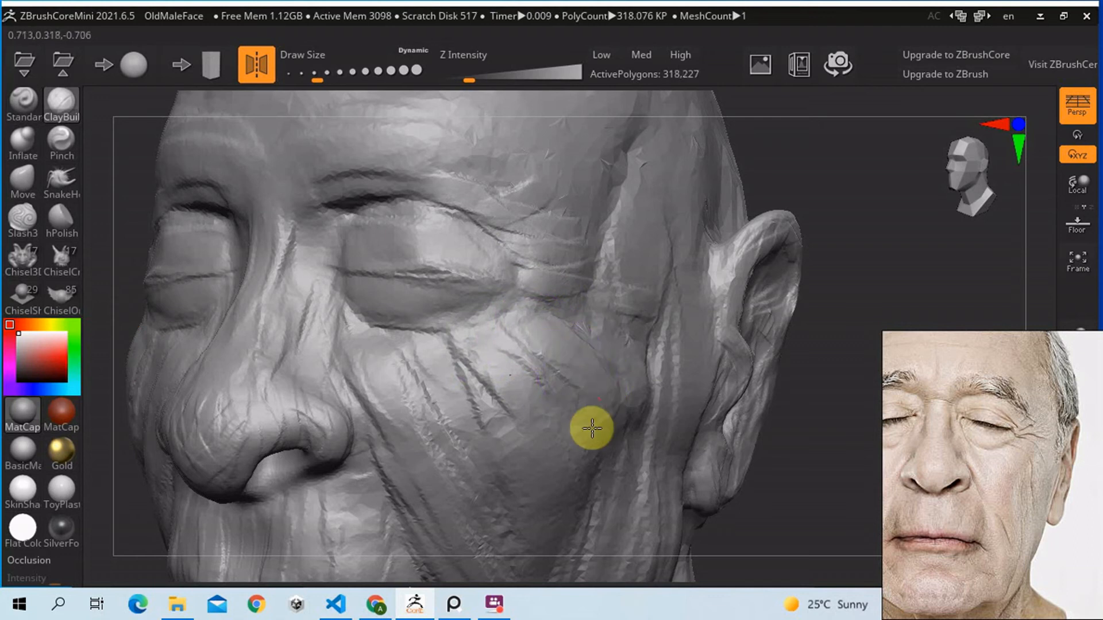
mouse_move(633, 479)
left_mouse_down()
mouse_move(460, 381)
mouse_move(557, 524)
mouse_move(519, 455)
mouse_move(580, 518)
mouse_move(433, 334)
mouse_move(465, 369)
mouse_move(426, 350)
mouse_move(453, 384)
mouse_move(499, 365)
mouse_move(372, 379)
mouse_move(439, 371)
mouse_move(446, 416)
mouse_move(330, 372)
left_mouse_up()
mouse_move(330, 371)
right_mouse_down()
mouse_move(416, 379)
mouse_move(360, 380)
right_mouse_up()
mouse_move(411, 391)
left_mouse_down()
mouse_move(463, 367)
mouse_move(532, 357)
mouse_move(522, 401)
mouse_move(511, 396)
left_mouse_up()
Step: Refine the area around the closed eye and reduce the brush size for finer eyelid detail
mouse_move(446, 286)
left_mouse_down()
mouse_move(404, 298)
mouse_move(420, 311)
mouse_move(385, 306)
mouse_move(402, 305)
left_mouse_up()
right_click_drag(649, 292, 517, 292)
right_click_drag(430, 274, 430, 306, "ctrl")
key("s")
left_click_drag(417, 303, 399, 302)
right_click_drag(369, 277, 481, 304)
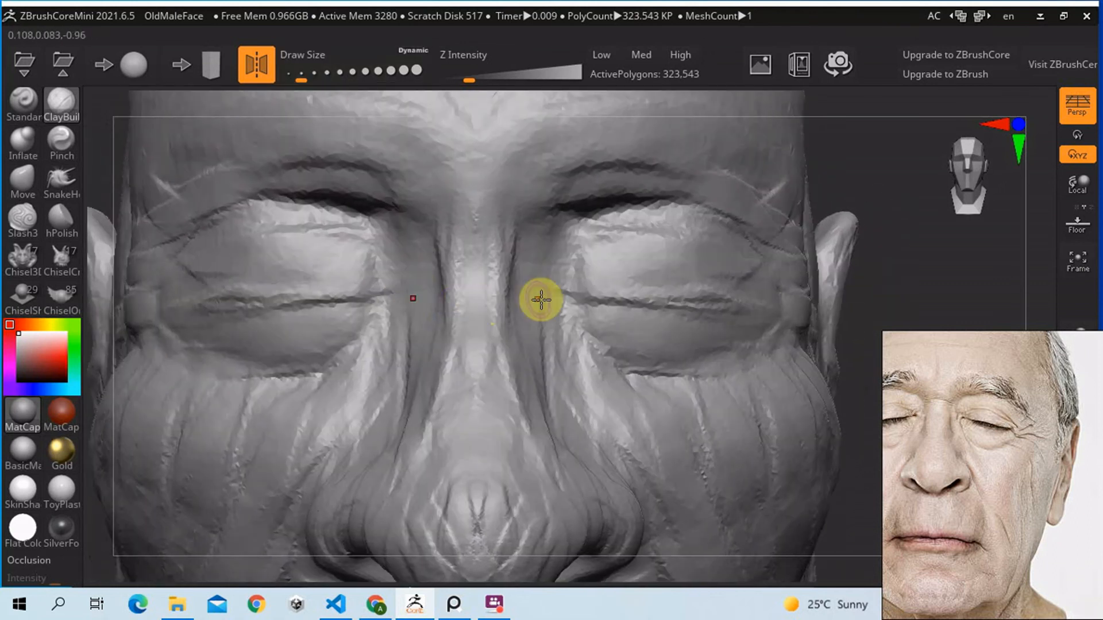
Step: Set the draw size to about 13 and sculpt the closed eyelid line and thin lower-lid folds
key("s")
right_click_drag(599, 291, 539, 285)
left_click(598, 291)
key("s")
left_click_drag(540, 281, 536, 281)
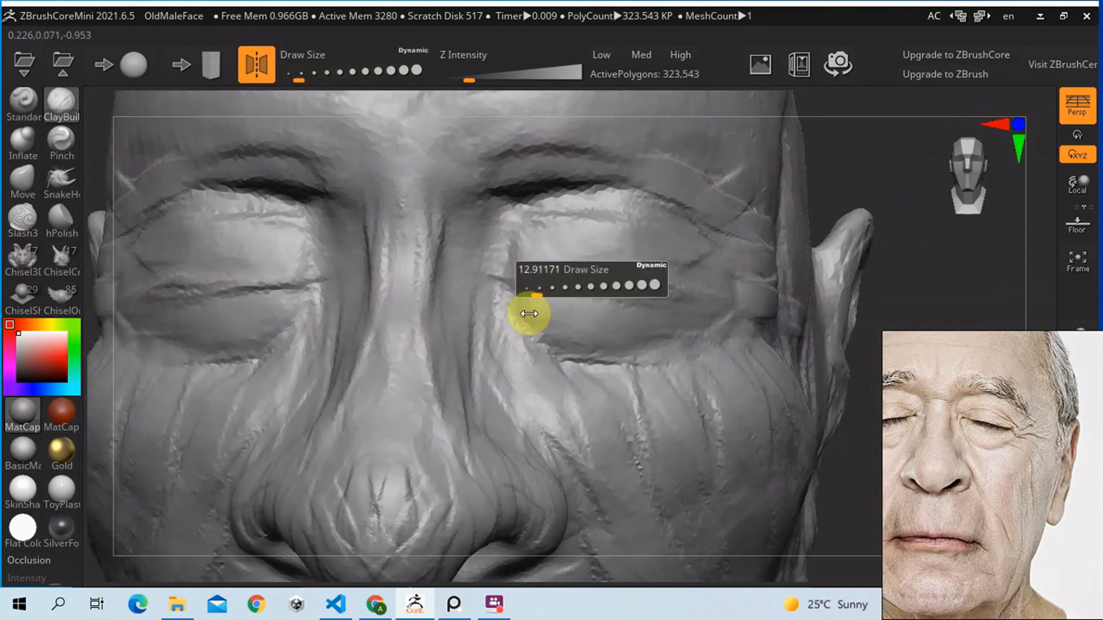
mouse_move(552, 285)
left_mouse_down()
mouse_move(630, 288)
mouse_move(561, 280)
mouse_move(608, 303)
mouse_move(546, 291)
mouse_move(646, 299)
left_mouse_up()
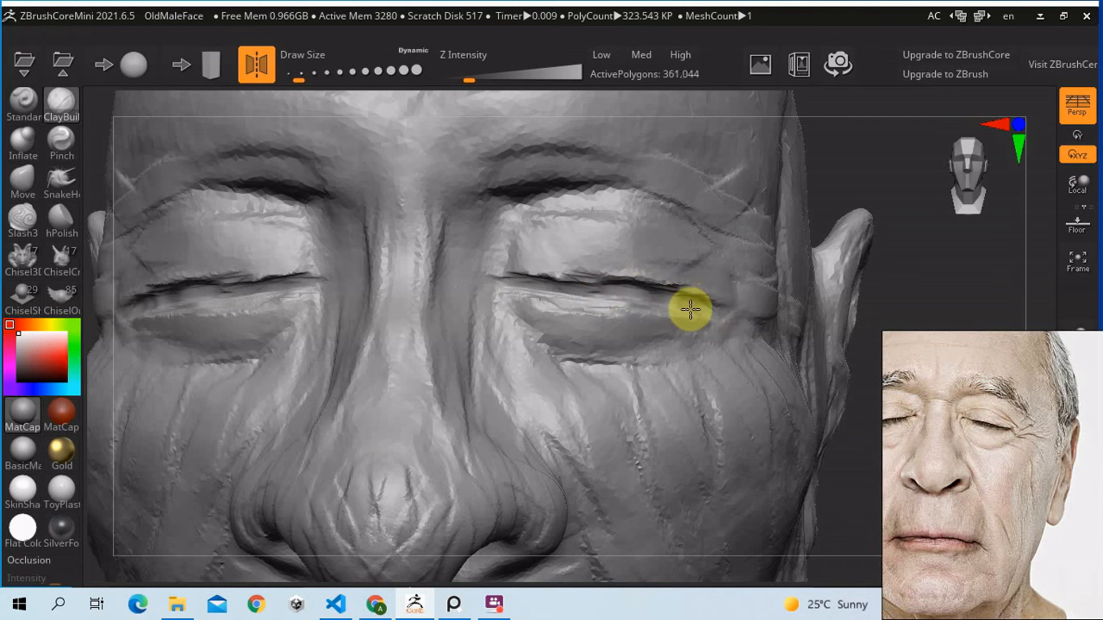
left_click_drag(633, 304, 538, 287)
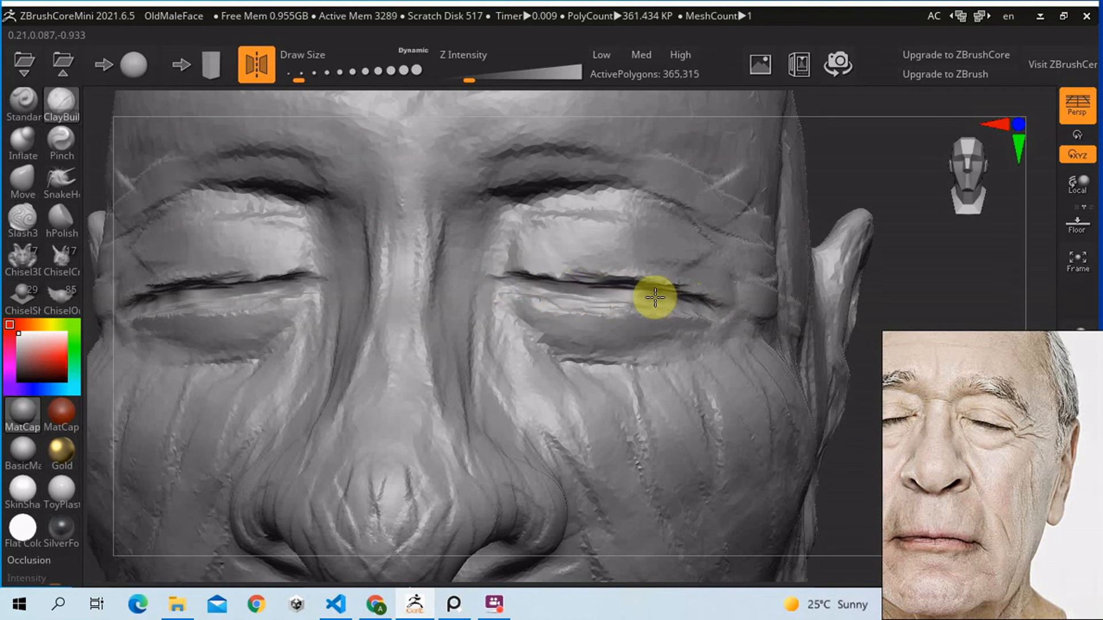
Step: Increase the brush size slightly and refine the upper and lower lid edges along the closed-eye line to the outer corner
right_click_drag(592, 283, 596, 293, "alt")
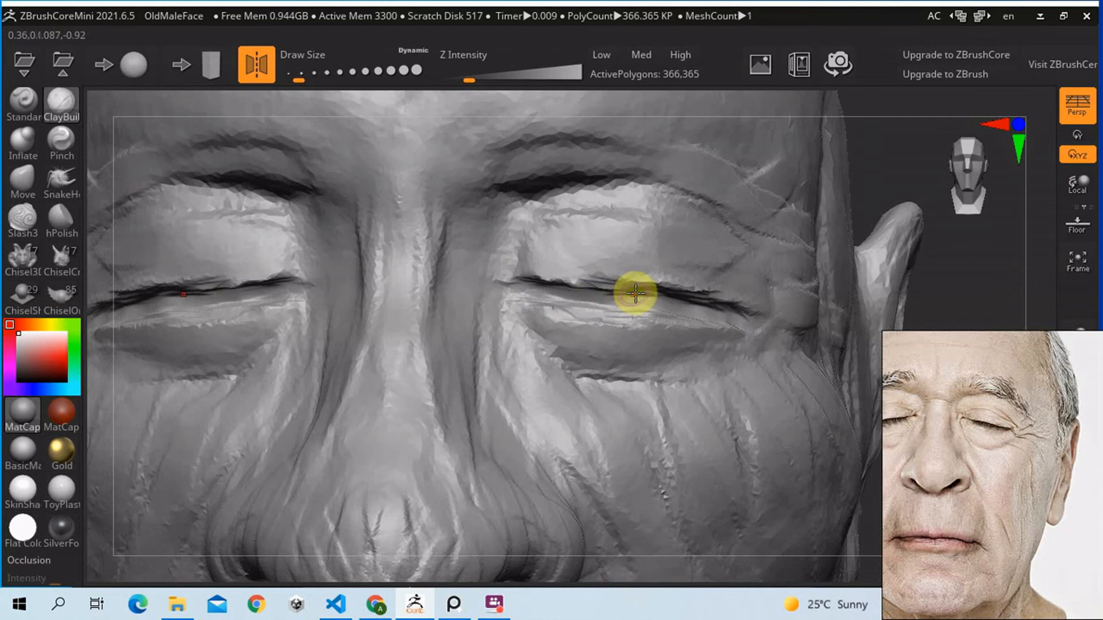
key("s")
mouse_move(614, 290)
left_mouse_down()
mouse_move(608, 280)
mouse_move(638, 284)
left_mouse_up()
left_click(607, 280)
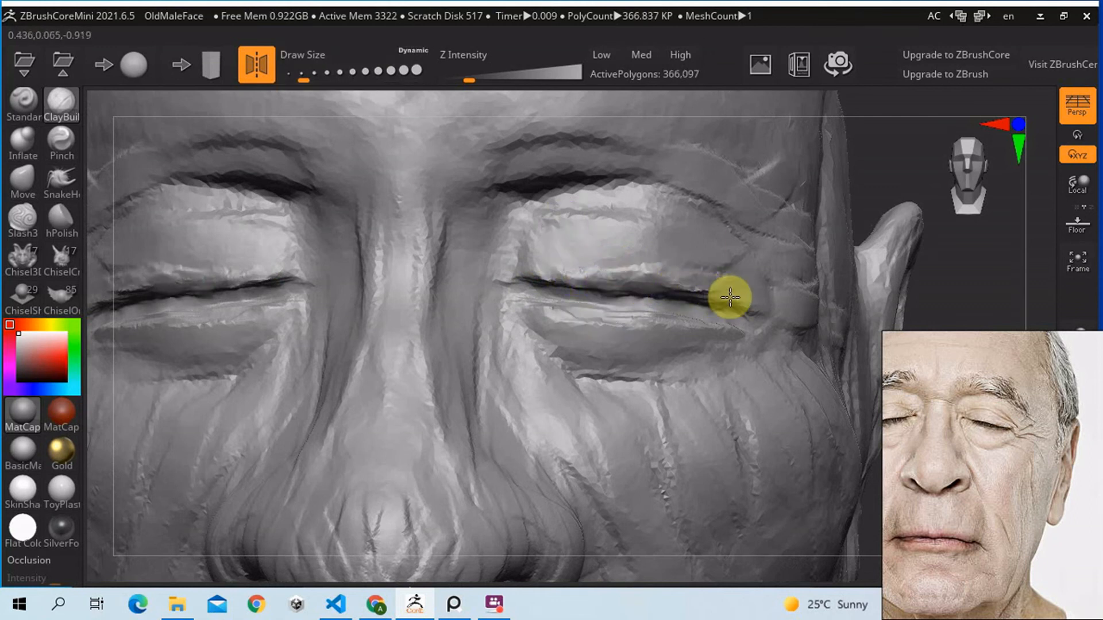
mouse_move(718, 294)
left_mouse_down()
mouse_move(684, 278)
mouse_move(652, 288)
mouse_move(730, 336)
mouse_move(701, 318)
mouse_move(708, 329)
mouse_move(650, 320)
left_mouse_up()
Step: Add fine ClayBuildup strokes around the inner eye corner and upper eyelid, dismissing the undo history note
right_click_drag(649, 320, 685, 374, "ctrl")
mouse_move(685, 375)
left_mouse_down()
mouse_move(724, 381)
mouse_move(630, 364)
mouse_move(714, 382)
left_mouse_up()
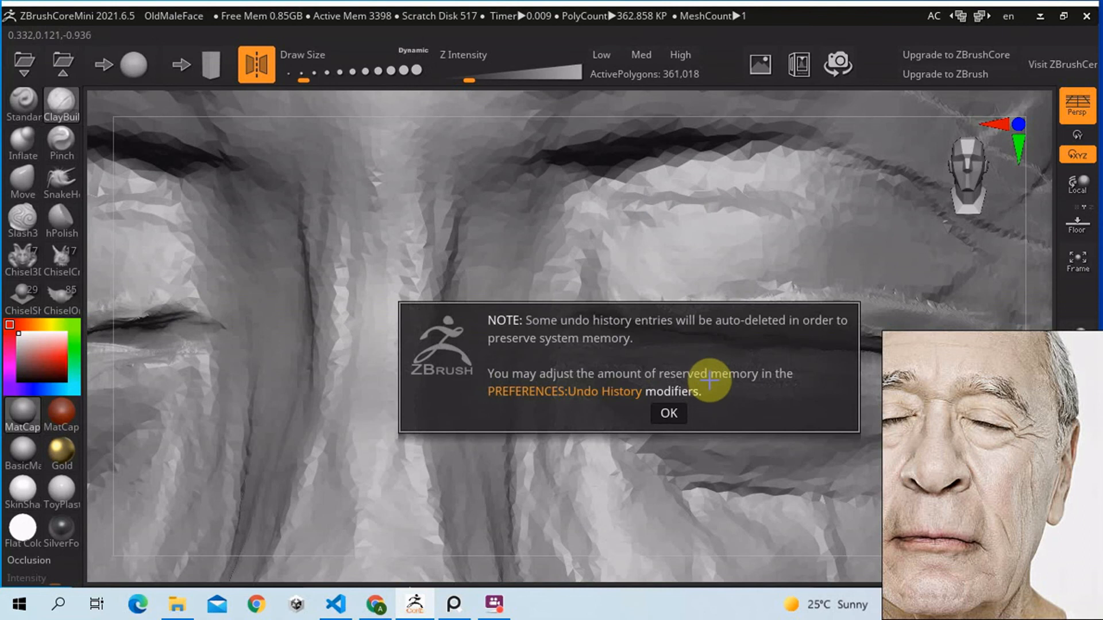
left_click(671, 418)
left_click_drag(747, 345, 737, 342)
right_click_drag(737, 341, 718, 331)
mouse_move(540, 264)
left_mouse_down()
mouse_move(406, 229)
mouse_move(430, 232)
mouse_move(224, 239)
mouse_move(335, 253)
mouse_move(190, 250)
mouse_move(337, 254)
mouse_move(569, 285)
mouse_move(522, 270)
mouse_move(591, 300)
mouse_move(417, 270)
mouse_move(475, 329)
mouse_move(352, 310)
mouse_move(441, 330)
mouse_move(192, 312)
mouse_move(463, 352)
mouse_move(504, 336)
mouse_move(298, 367)
mouse_move(502, 386)
mouse_move(557, 272)
mouse_move(436, 233)
mouse_move(504, 248)
mouse_move(190, 216)
mouse_move(411, 197)
mouse_move(517, 242)
mouse_move(603, 303)
mouse_move(677, 248)
left_mouse_up()
right_click_drag(676, 248, 411, 248, "ctrl")
right_click_drag(596, 263, 625, 281)
mouse_move(540, 305)
right_mouse_down("alt")
mouse_move(541, 288)
mouse_move(531, 290)
mouse_move(559, 295)
right_mouse_up("alt")
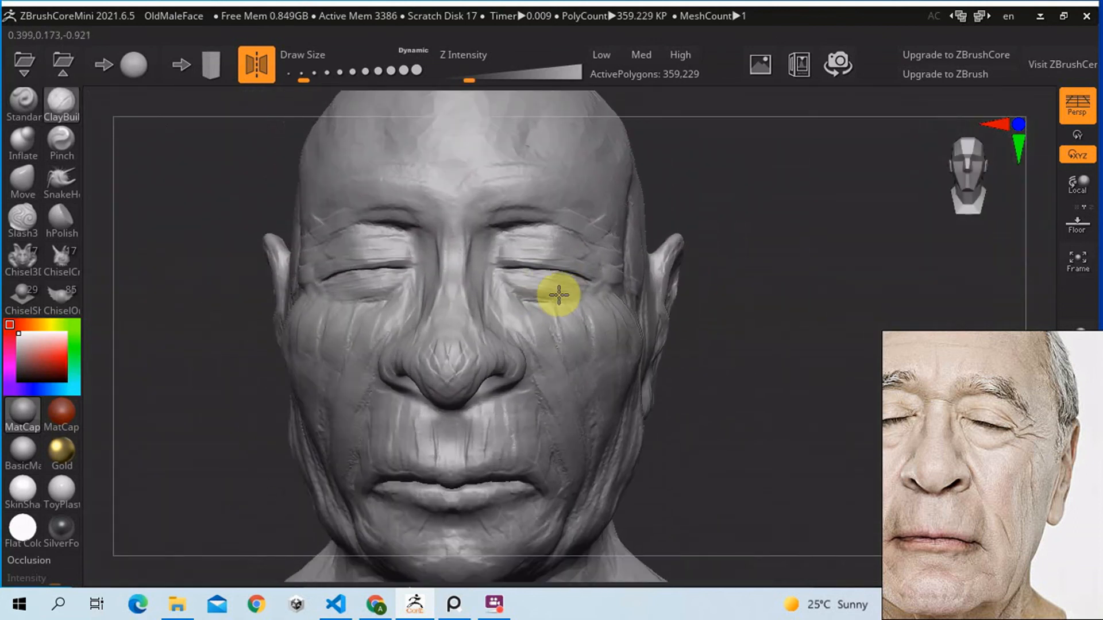
Step: Reshape the inner corners of the closed eyes and the surrounding area with an enlarged Move brush
left_click(22, 179)
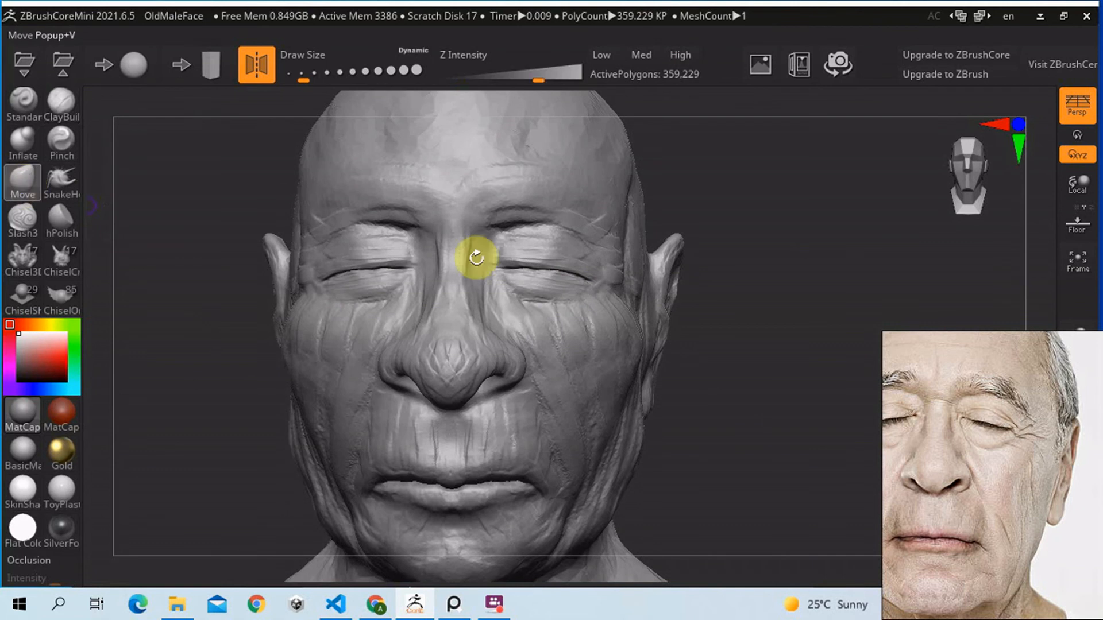
left_click_drag(500, 263, 510, 263)
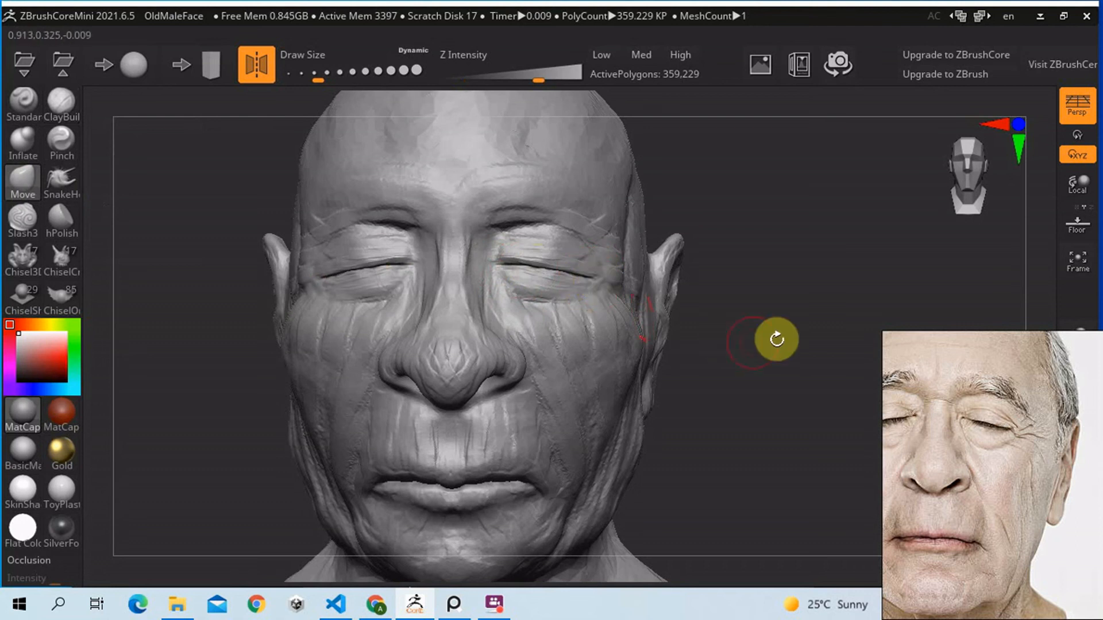
mouse_move(776, 339)
left_mouse_down()
mouse_move(695, 315)
mouse_move(583, 337)
mouse_move(611, 386)
mouse_move(659, 332)
mouse_move(748, 360)
mouse_move(711, 295)
mouse_move(739, 325)
mouse_move(750, 313)
left_mouse_up()
key("s")
left_click_drag(591, 256, 602, 256)
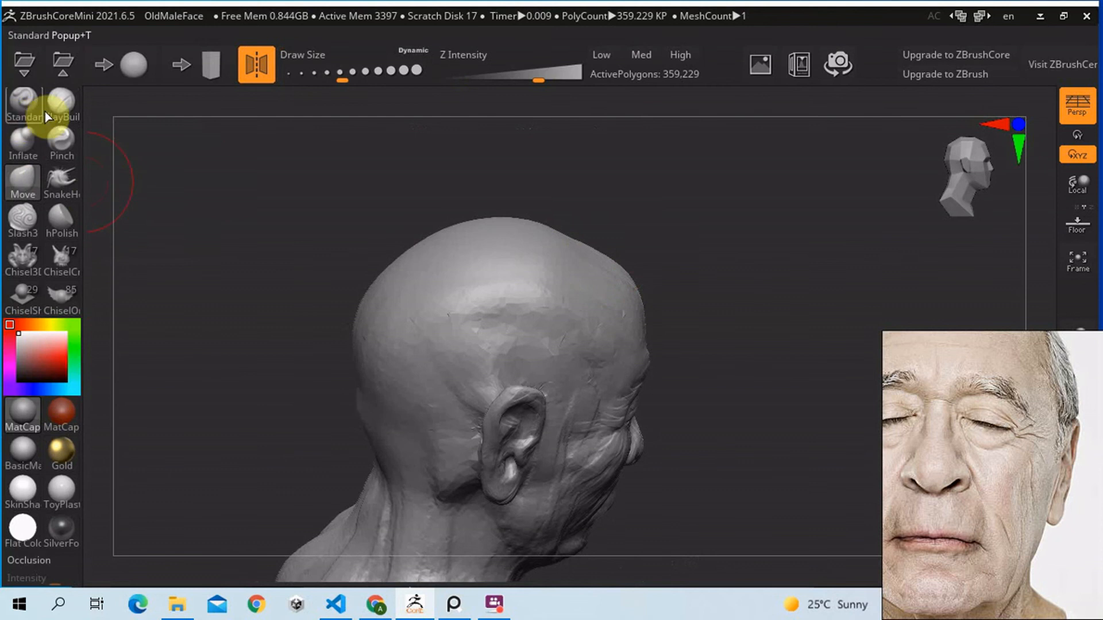
Step: Build up the side of the head above the ear with a larger ClayBuildup brush and smooth it
key("s")
mouse_move(505, 288)
left_mouse_down()
mouse_move(487, 261)
mouse_move(543, 256)
left_mouse_up()
left_click_drag(483, 290, 487, 264, "shift")
left_click_drag(761, 266, 704, 255, "shift")
mouse_move(766, 294)
left_mouse_down()
mouse_move(775, 295)
mouse_move(770, 369)
mouse_move(772, 259)
mouse_move(750, 300)
left_mouse_up()
left_click_drag(793, 396, 792, 393)
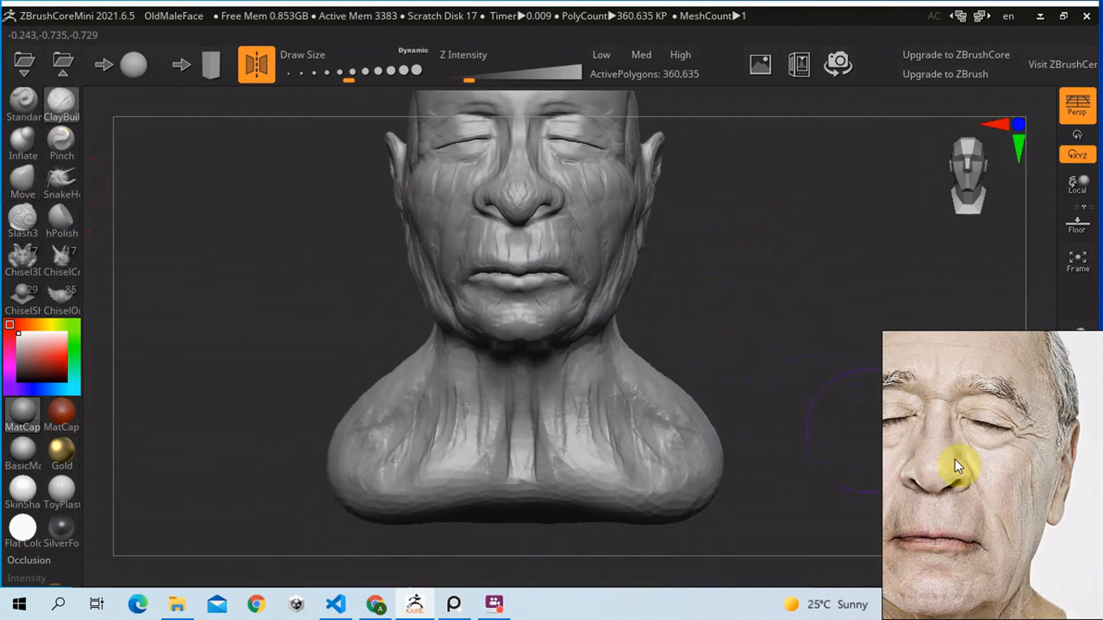
Step: Reframe the reference photo so the man's whole face, neck and shoulders are shown
middle_click_drag(950, 511, 987, 464)
scroll(997, 479, "down", 4)
scroll(997, 483, "up", 1)
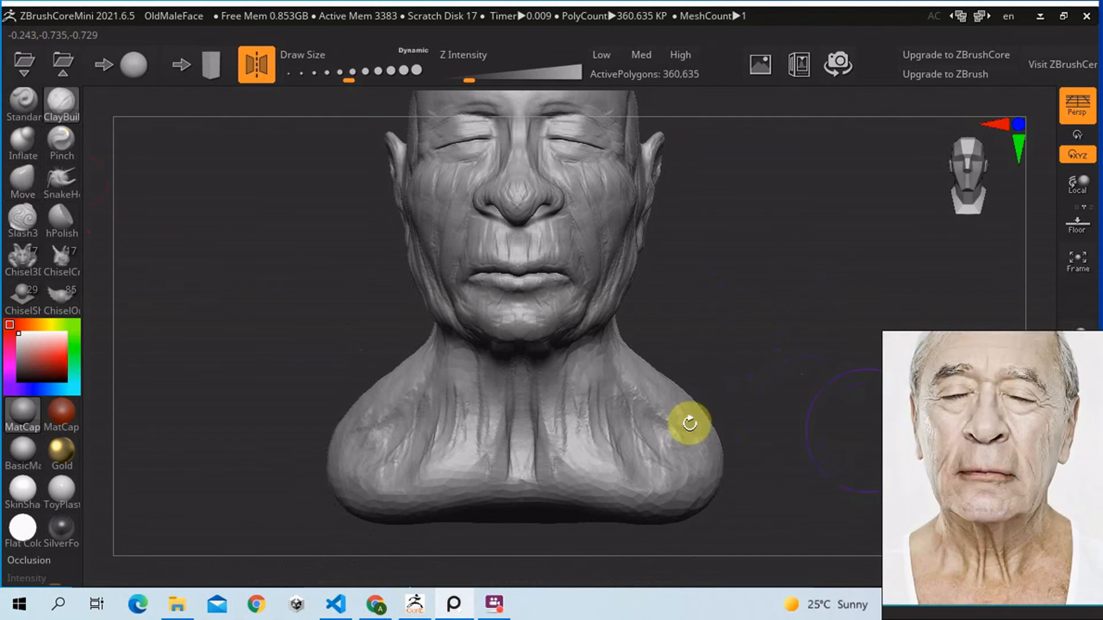
Step: Pull the shoulders outward to widen the base of the bust using a larger Move brush
left_click(21, 182)
key("s")
left_click_drag(368, 495, 382, 495)
left_click_drag(313, 469, 244, 494)
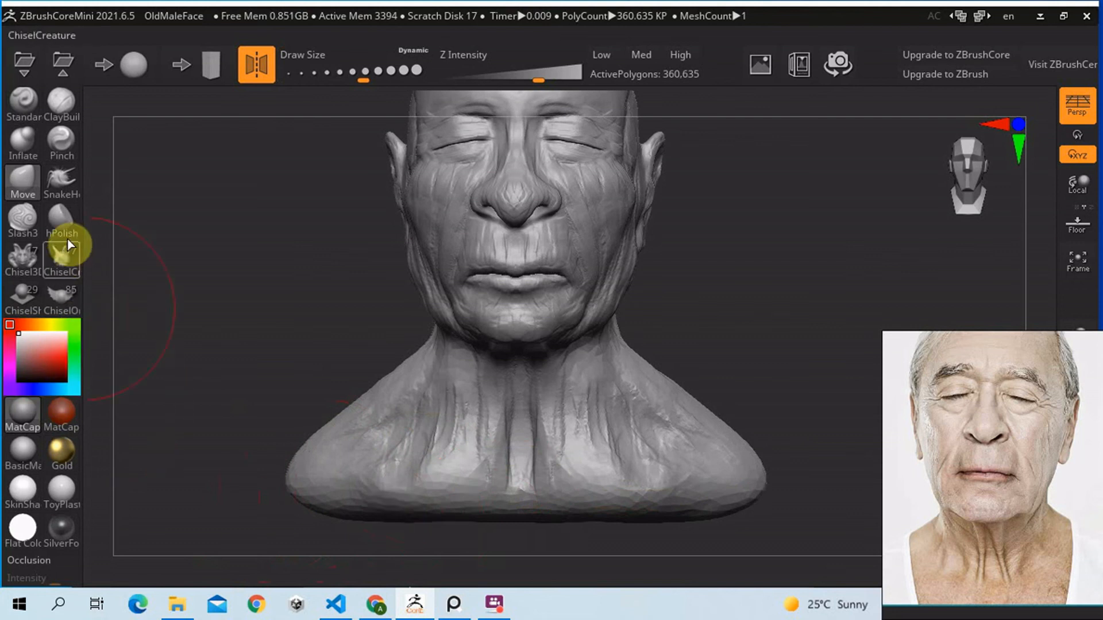
Step: Flatten the middle of the bust's underside with the hPolish brush, adjusting the draw size as needed
left_click(62, 221)
mouse_move(578, 474)
left_mouse_down()
mouse_move(578, 271)
mouse_move(561, 240)
left_mouse_up()
right_click_drag(603, 224, 642, 425, "alt")
mouse_move(575, 367)
left_mouse_down()
mouse_move(653, 383)
mouse_move(458, 379)
mouse_move(491, 369)
left_mouse_up()
key("s")
left_click_drag(492, 369, 503, 368)
mouse_move(498, 366)
left_mouse_down()
mouse_move(379, 354)
mouse_move(540, 368)
left_mouse_up()
key("s")
left_click(526, 364)
Step: Polish the rest of the bust's underside out to its rim with broad hPolish strokes
left_click_drag(405, 366, 537, 391)
mouse_move(454, 432)
left_mouse_down()
mouse_move(561, 428)
mouse_move(448, 423)
mouse_move(684, 421)
mouse_move(402, 412)
mouse_move(334, 397)
left_mouse_up()
mouse_move(444, 459)
left_mouse_down()
mouse_move(332, 350)
mouse_move(241, 352)
mouse_move(291, 315)
mouse_move(348, 299)
mouse_move(285, 328)
mouse_move(412, 294)
left_mouse_up()
mouse_move(468, 221)
left_mouse_down()
mouse_move(413, 239)
mouse_move(387, 202)
mouse_move(493, 242)
mouse_move(443, 271)
left_mouse_up()
mouse_move(732, 251)
left_mouse_down()
mouse_move(748, 271)
mouse_move(640, 330)
mouse_move(389, 408)
mouse_move(711, 310)
mouse_move(343, 379)
mouse_move(585, 446)
mouse_move(471, 408)
mouse_move(609, 366)
mouse_move(482, 359)
mouse_move(286, 317)
mouse_move(332, 347)
mouse_move(637, 312)
mouse_move(635, 409)
mouse_move(672, 387)
mouse_move(754, 415)
mouse_move(709, 404)
left_mouse_up()
mouse_move(618, 301)
right_mouse_down()
mouse_move(591, 443)
mouse_move(600, 470)
right_mouse_up()
left_click_drag(812, 310, 756, 334, "alt")
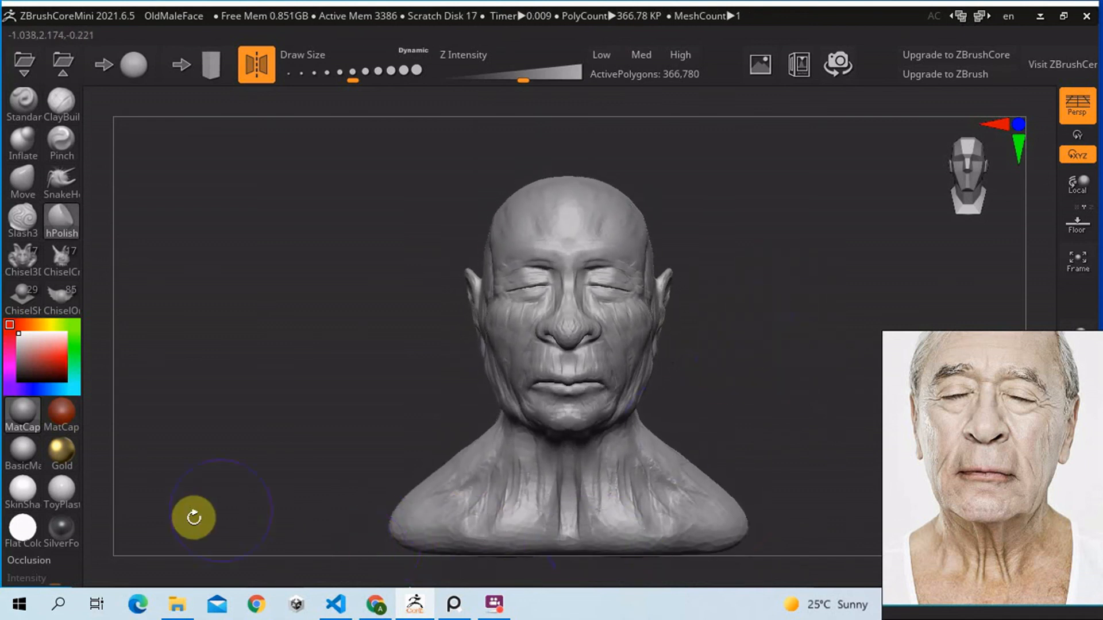
Step: Extend the lower shoulder corners outward with the Move brush at a larger draw size
left_click(22, 185)
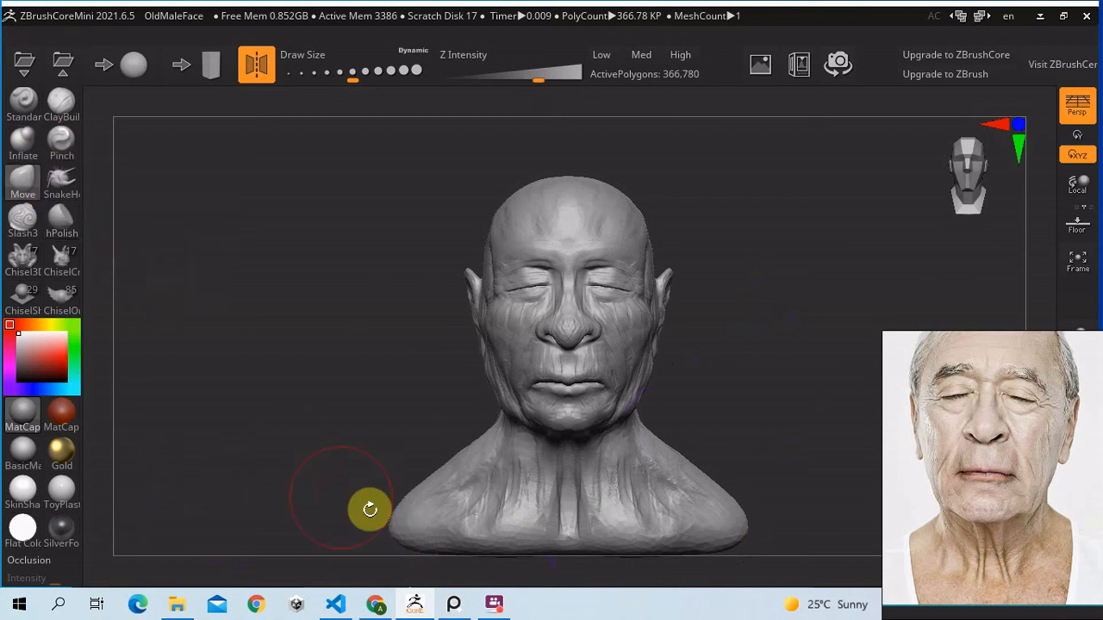
key("s")
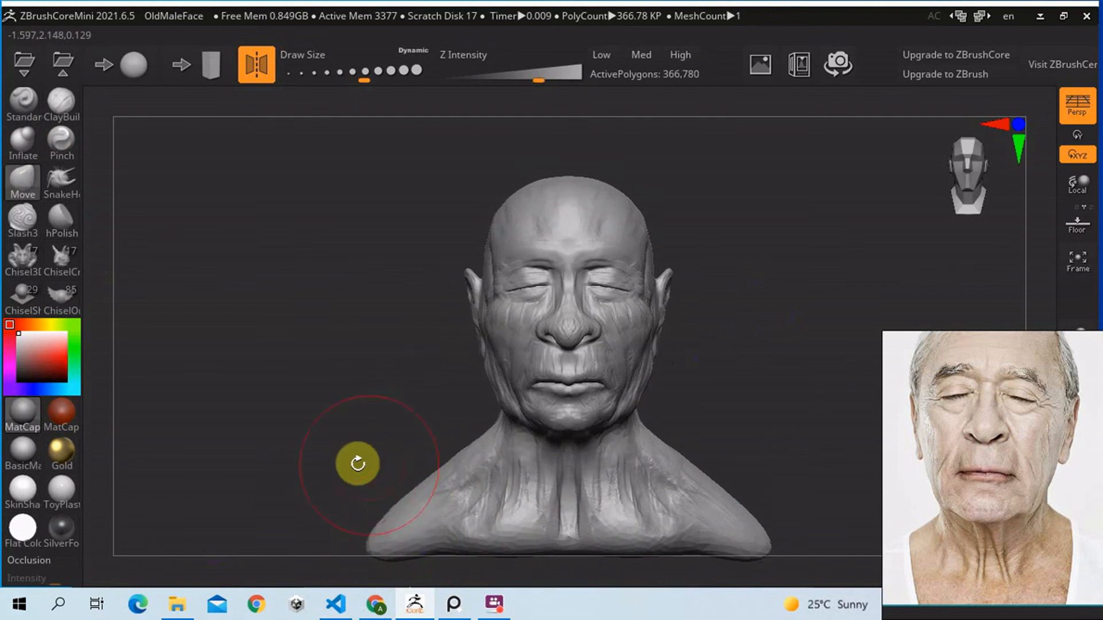
left_click_drag(341, 450, 341, 445, "alt")
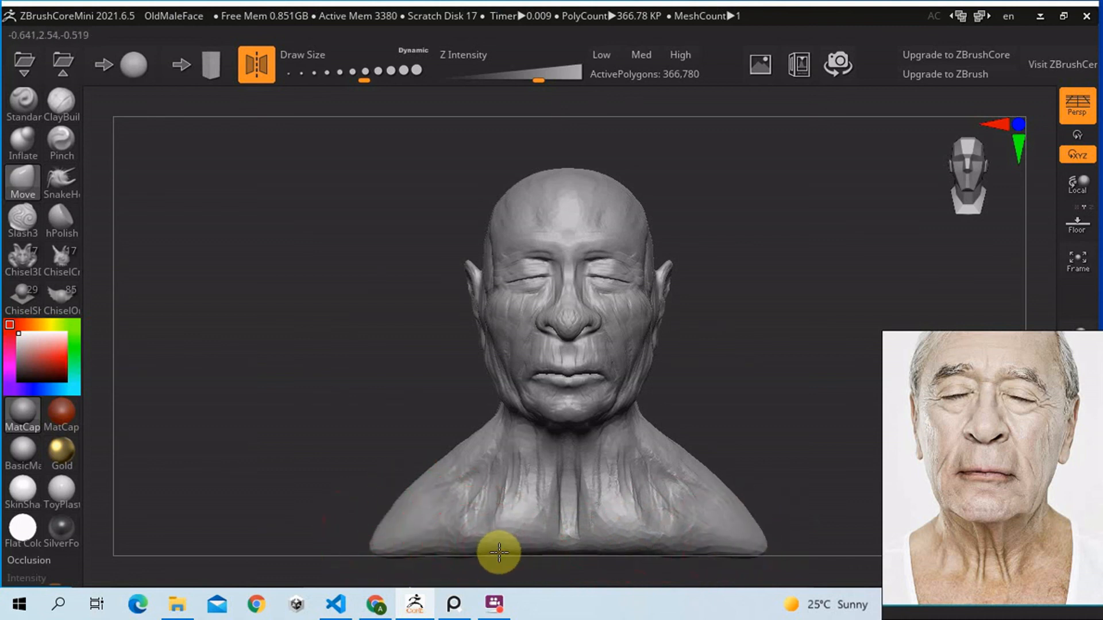
Step: Reshape the shoulder, upper back and lower chest contours from the rear and side with the Move brush
mouse_move(782, 310)
left_mouse_down()
mouse_move(691, 310)
mouse_move(783, 423)
mouse_move(593, 367)
left_mouse_up()
left_click_drag(568, 430, 586, 440)
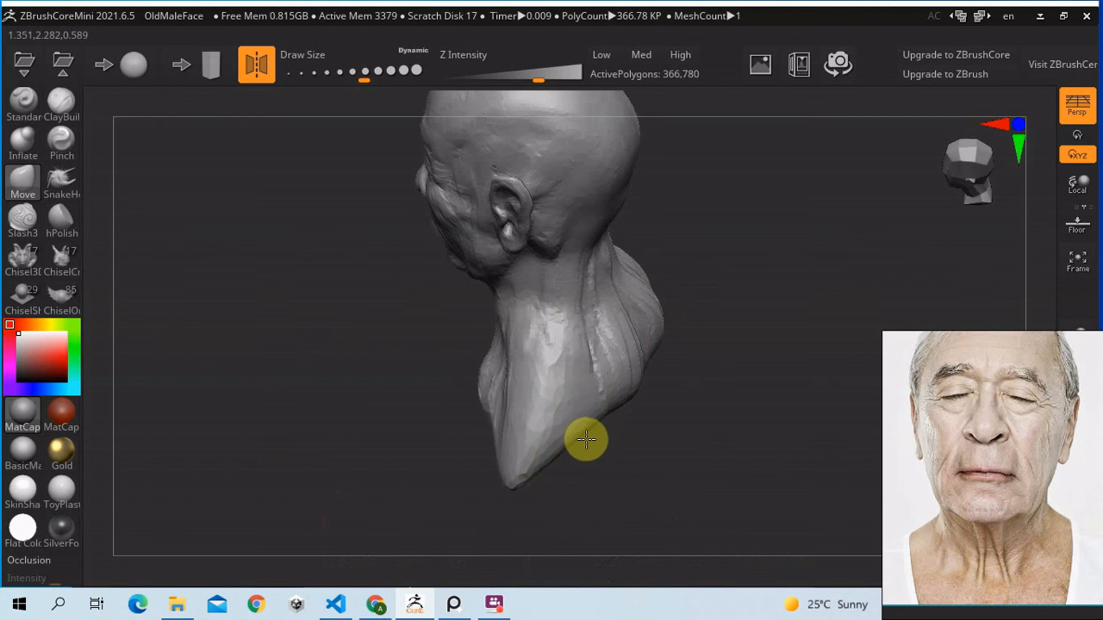
left_click_drag(619, 400, 533, 466)
mouse_move(692, 440)
left_mouse_down()
mouse_move(733, 360)
mouse_move(744, 423)
left_mouse_up()
left_click_drag(556, 531, 555, 516)
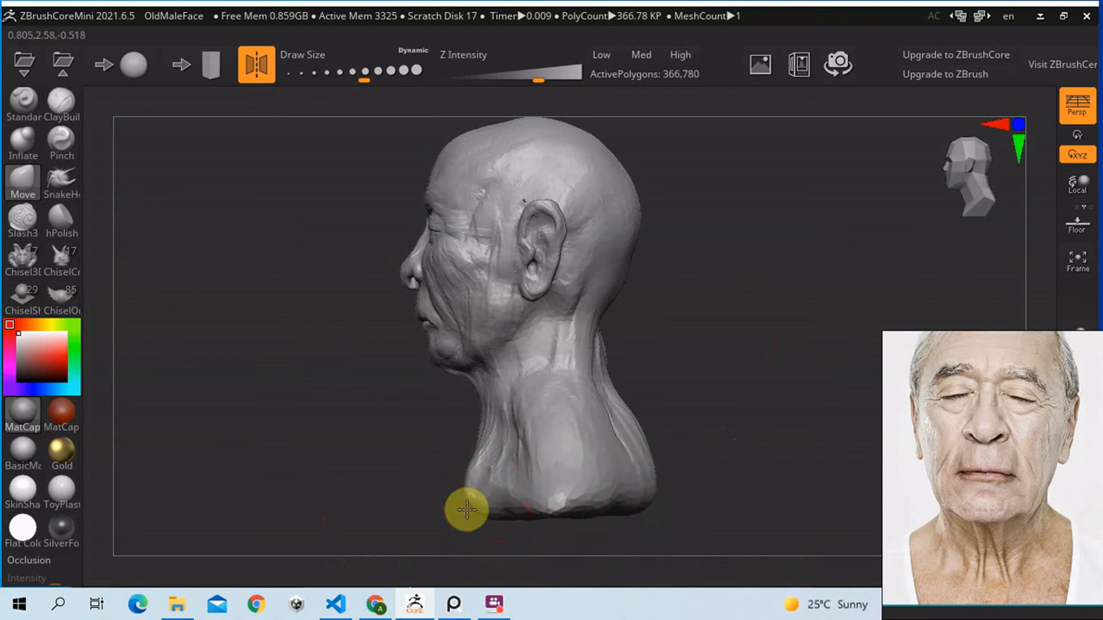
mouse_move(684, 394)
left_mouse_down()
mouse_move(712, 421)
mouse_move(731, 402)
mouse_move(789, 399)
mouse_move(773, 328)
mouse_move(770, 369)
left_mouse_up()
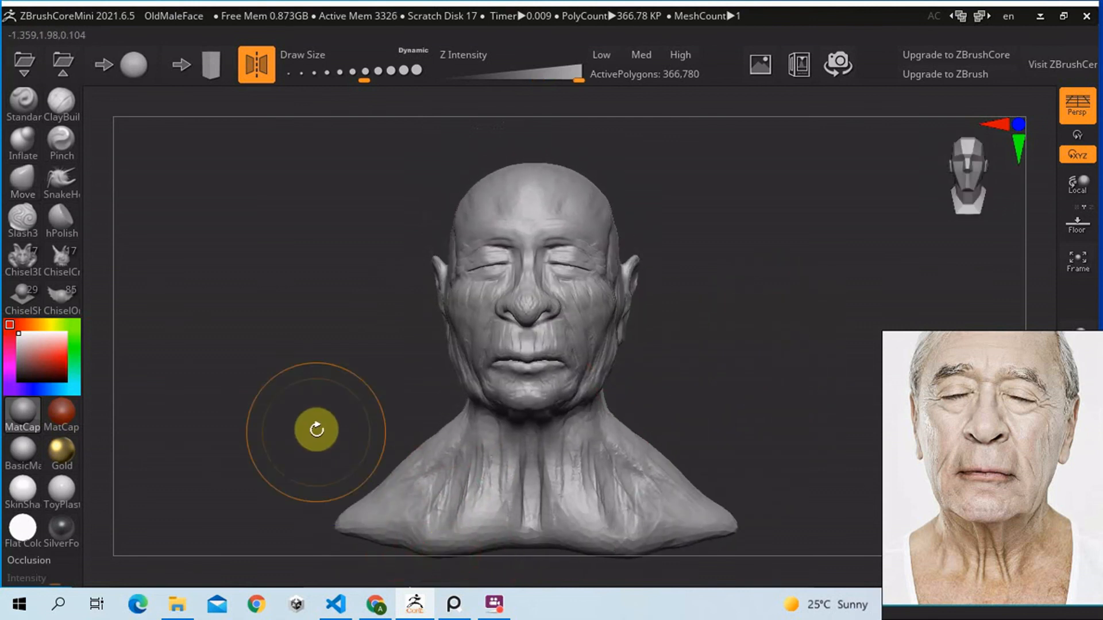
Step: Push in the pointed shoulder tips and raise the sagging bottom edge of the bust with the Move brush
left_click_drag(320, 428, 328, 406, "alt")
left_click_drag(345, 500, 369, 504)
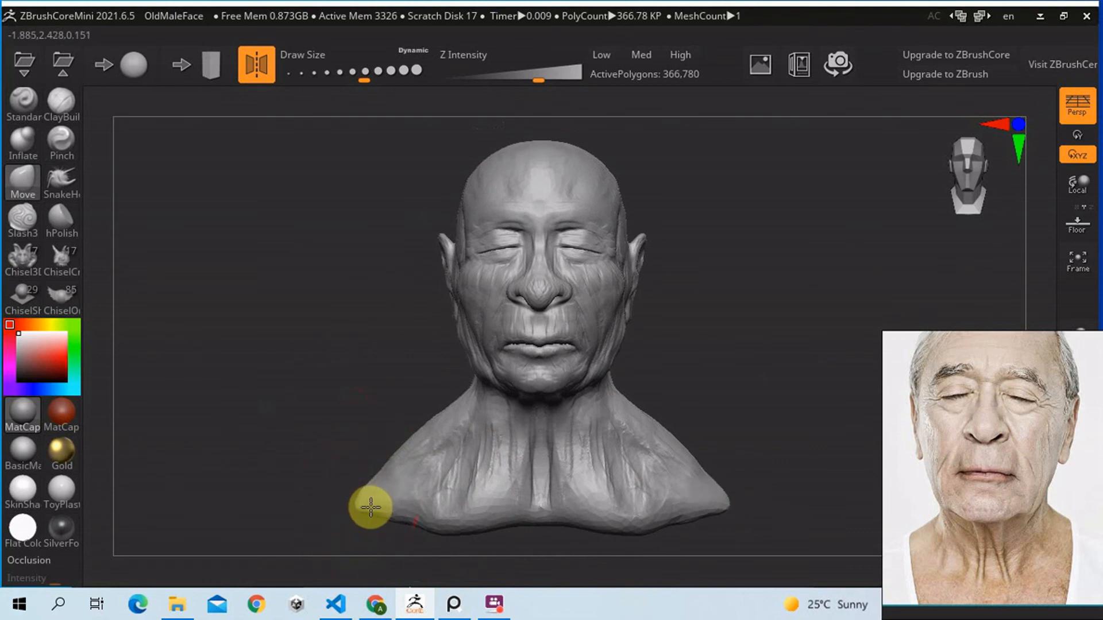
left_click_drag(454, 534, 458, 517)
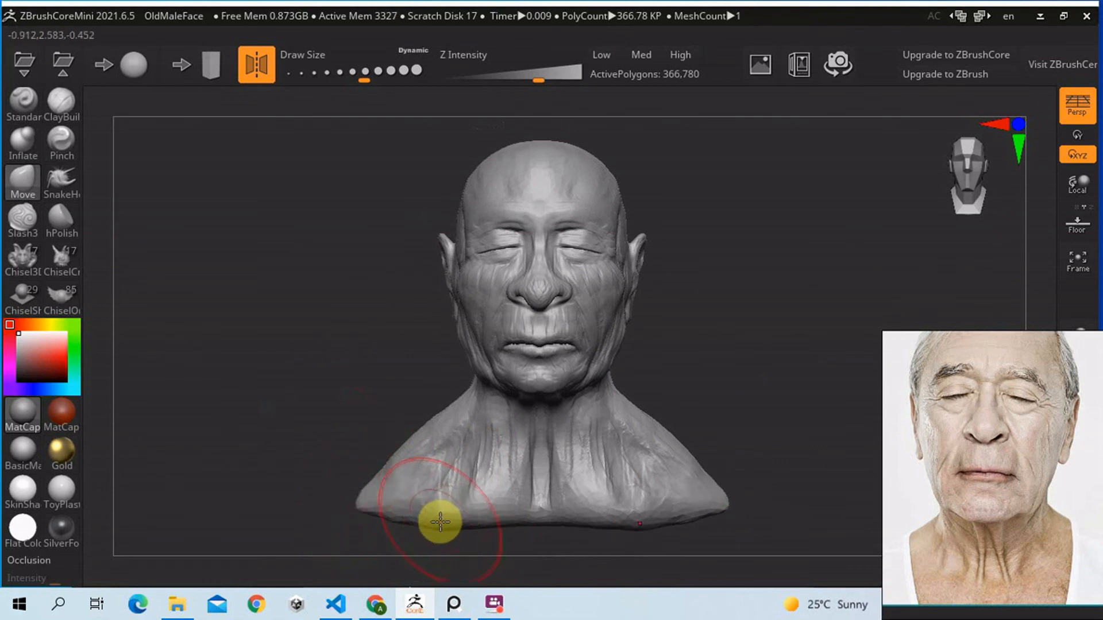
left_click_drag(372, 512, 378, 524)
Step: Adjust the chest base in profile, round the outer shoulders and straighten the bust's lower edge
left_click_drag(737, 381, 879, 347)
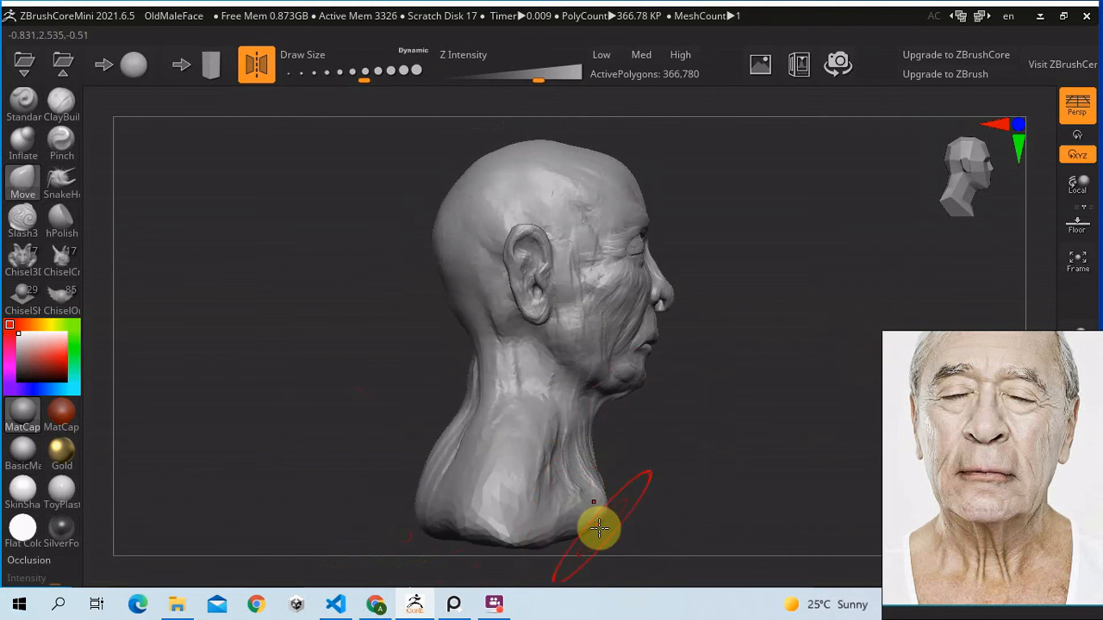
left_click_drag(687, 448, 608, 450)
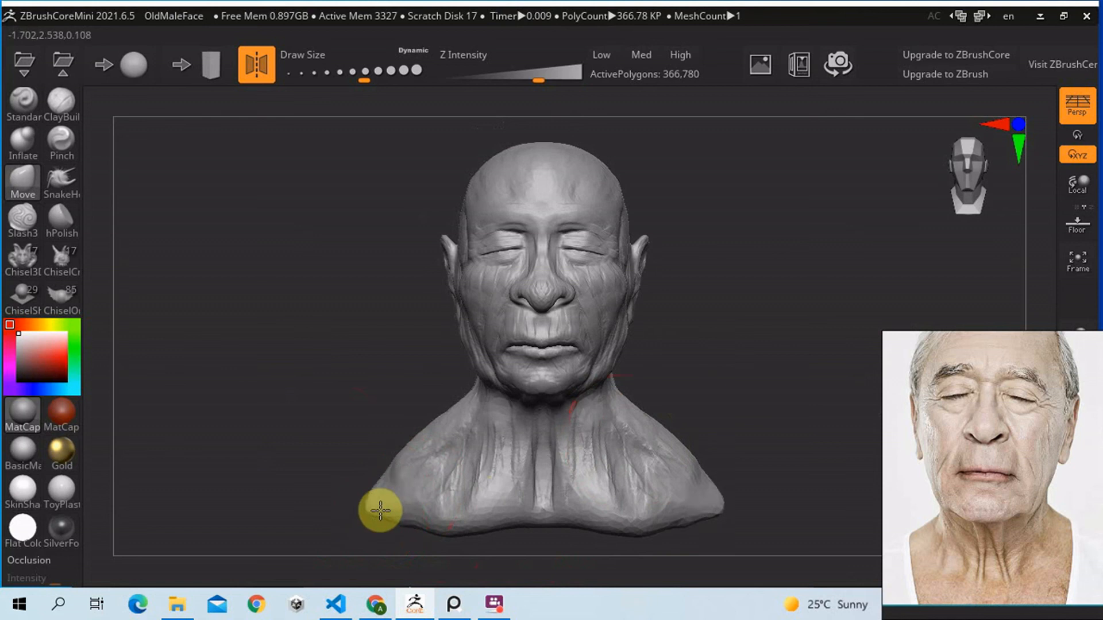
left_click_drag(390, 483, 382, 480)
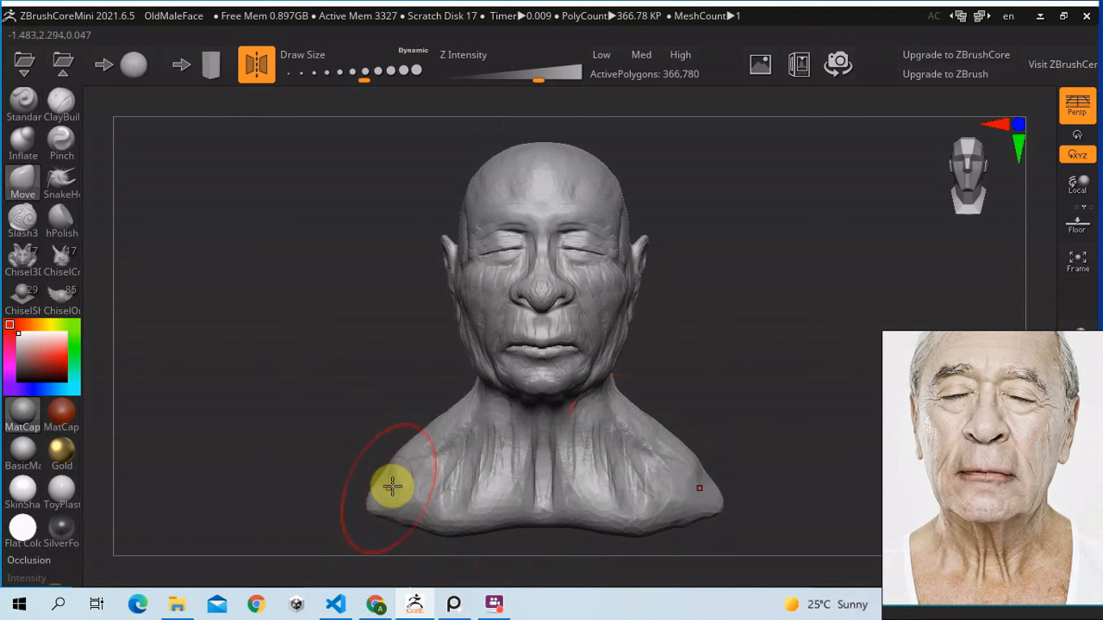
left_click_drag(453, 533, 455, 515)
left_click_drag(800, 404, 800, 396, "alt")
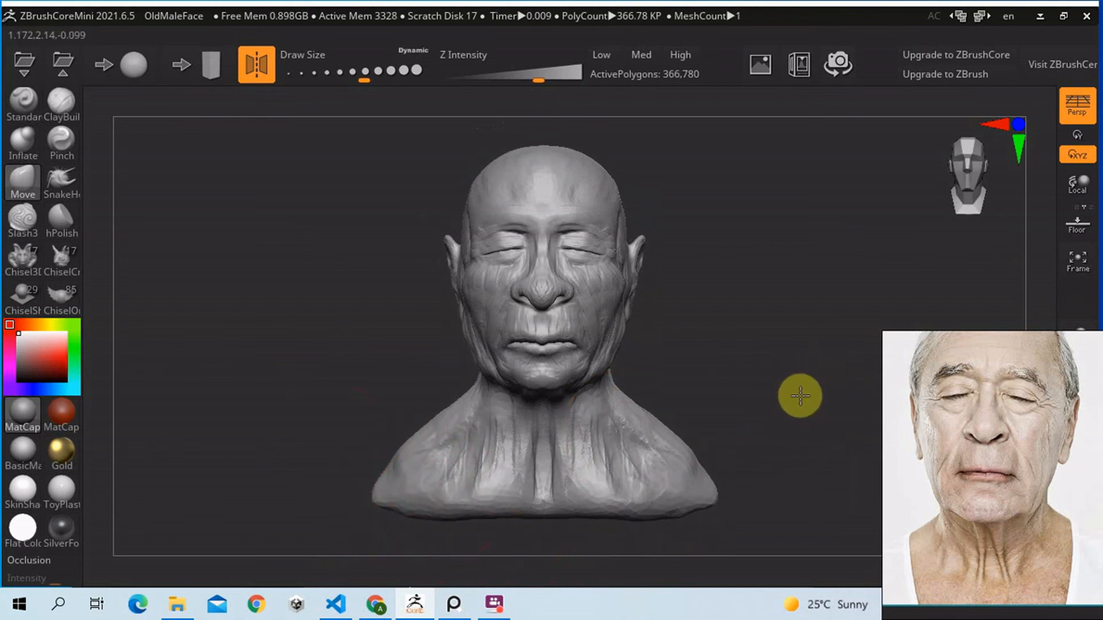
Step: Narrow the nostril wings and reshape the nose bridge in profile with a smaller Move brush
left_click_drag(725, 385, 665, 301)
key("s")
left_click_drag(604, 319, 561, 323)
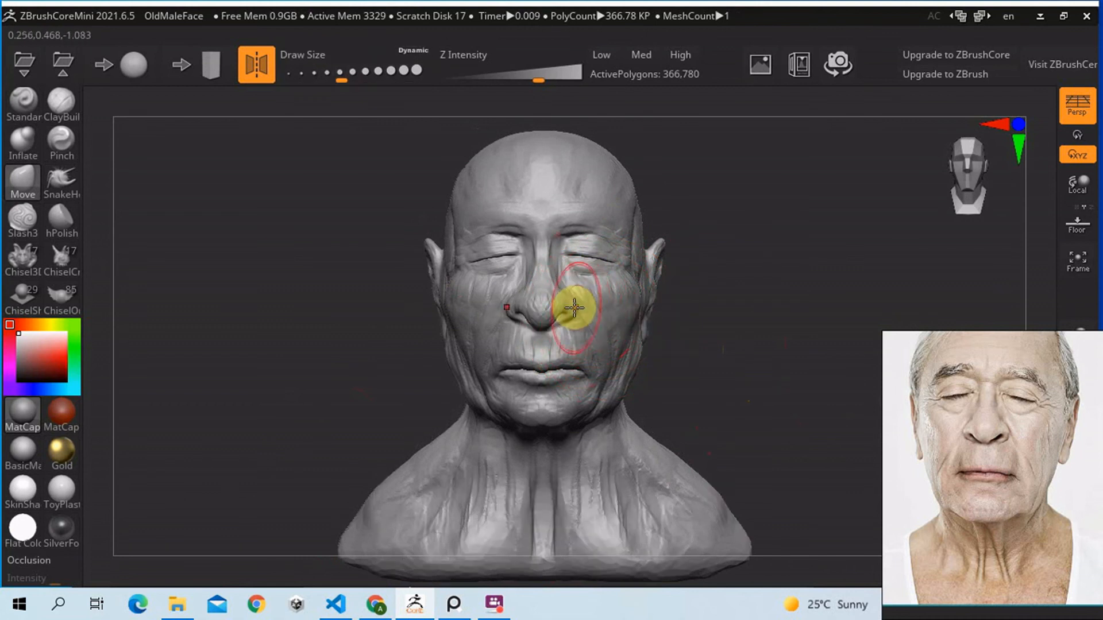
right_click_drag(632, 307, 408, 297)
left_click_drag(406, 303, 434, 269)
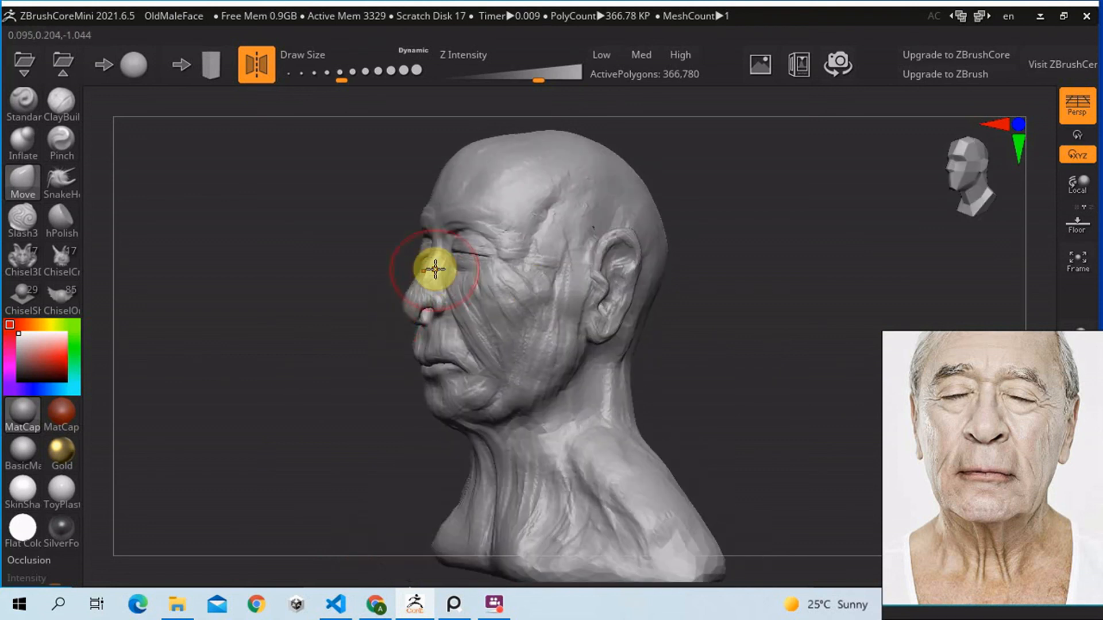
right_click_drag(443, 214, 708, 214)
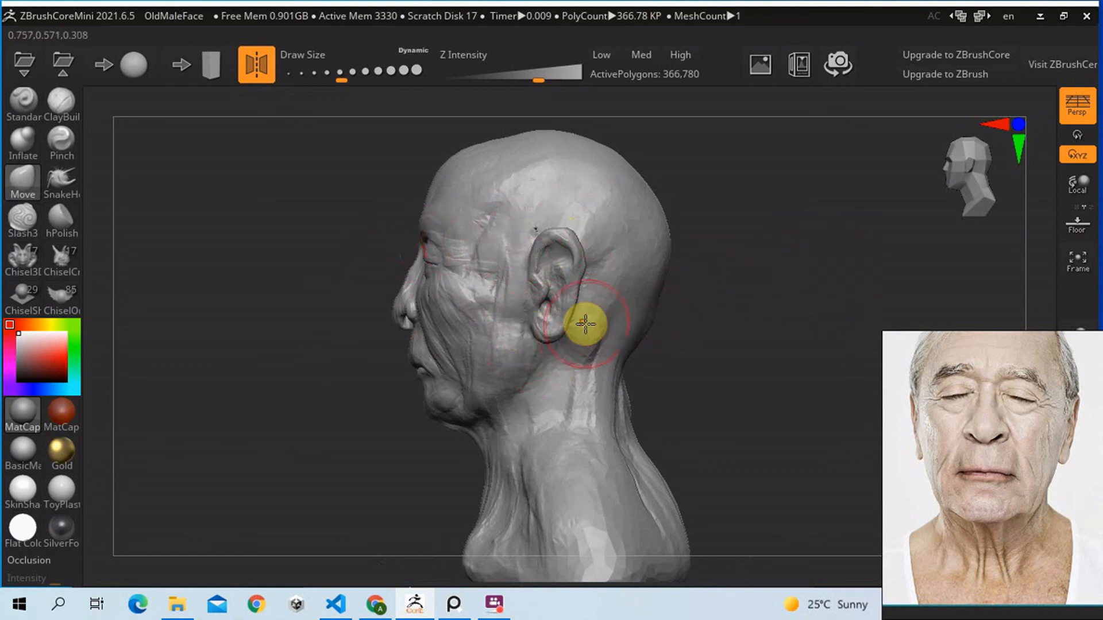
left_click_drag(740, 240, 713, 382)
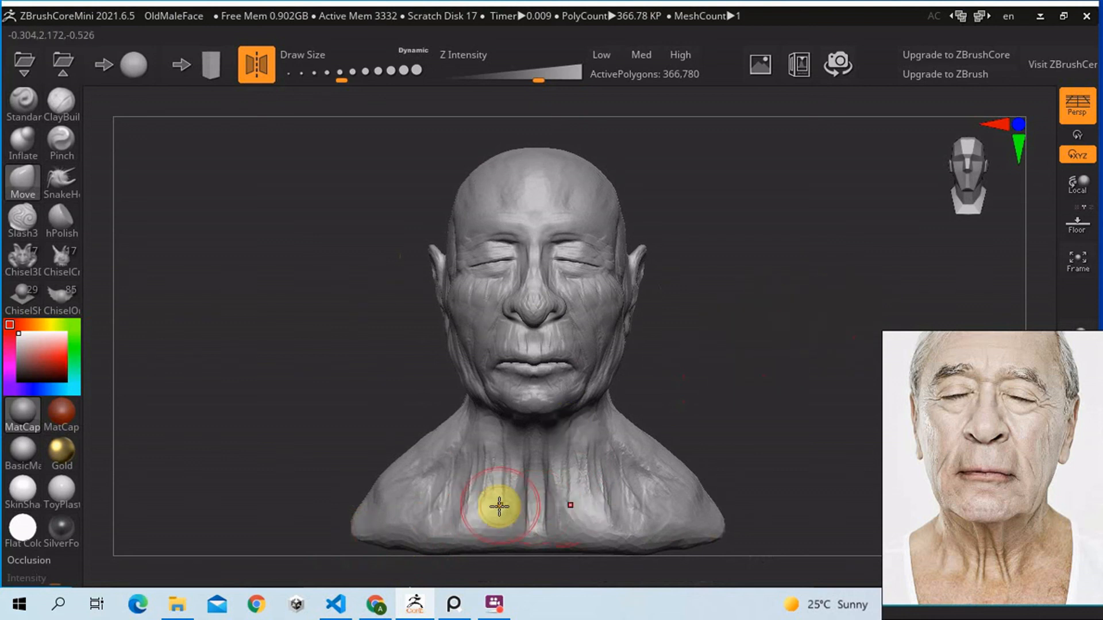
left_click_drag(763, 316, 784, 314)
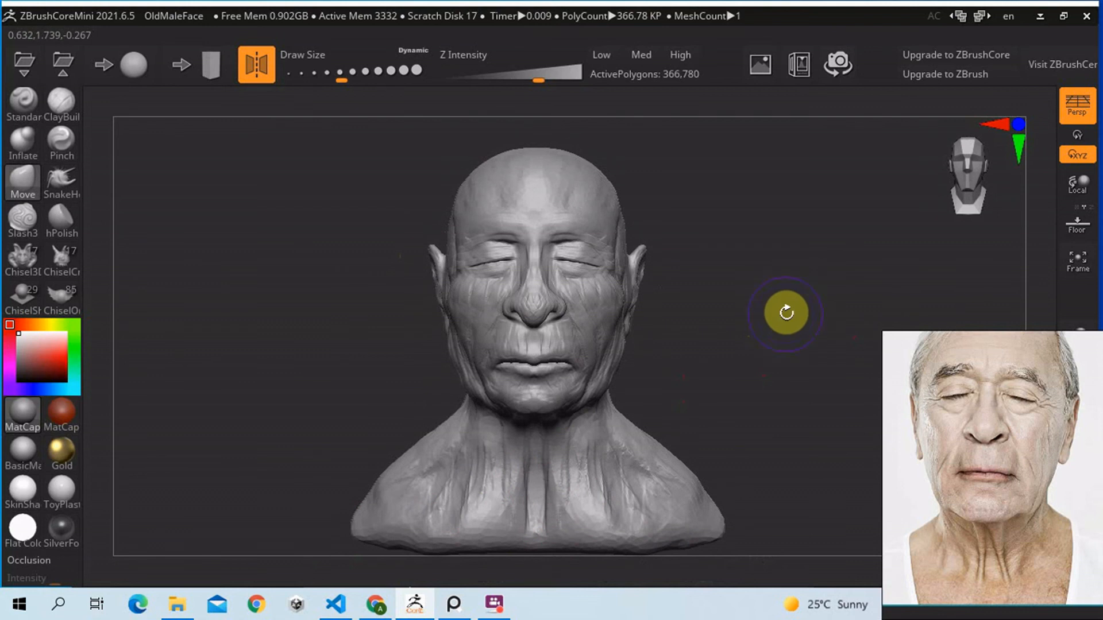